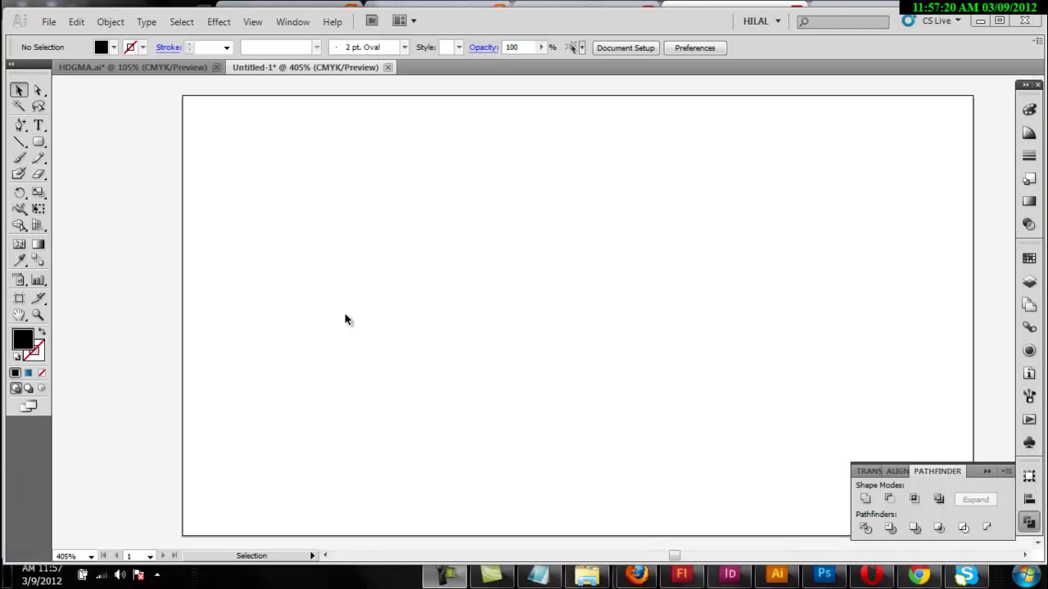
Step: Type a capital W on the artboard with the Type tool
left_click(39, 126)
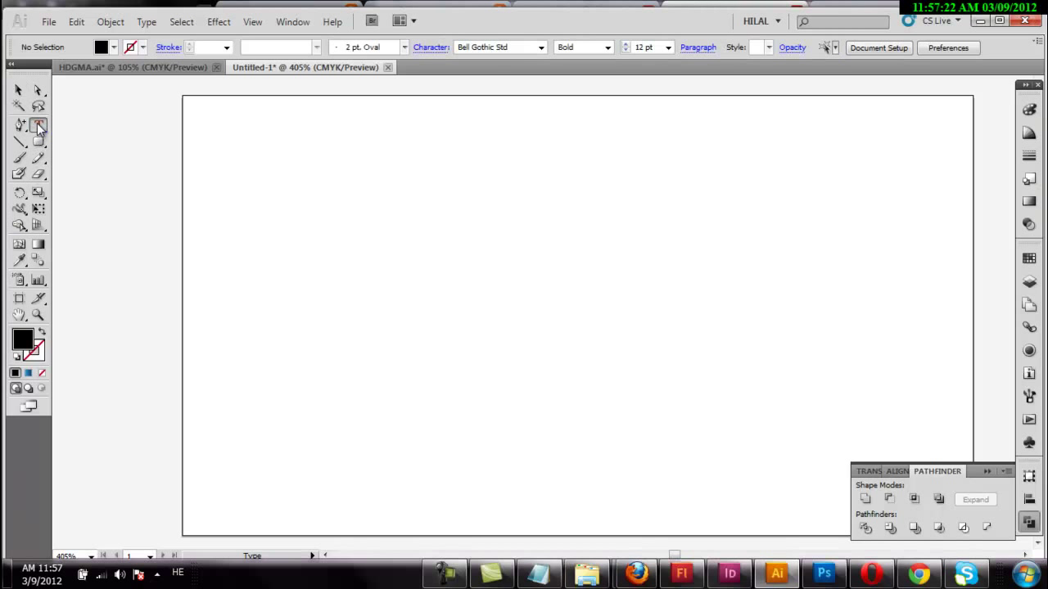
left_click(453, 267)
type("W")
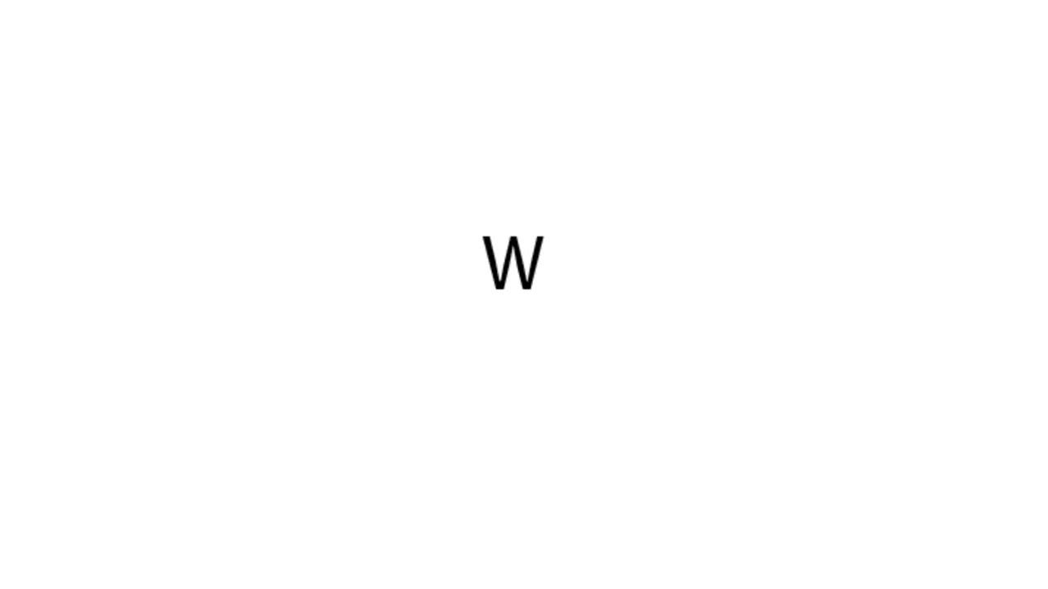
key("Escape")
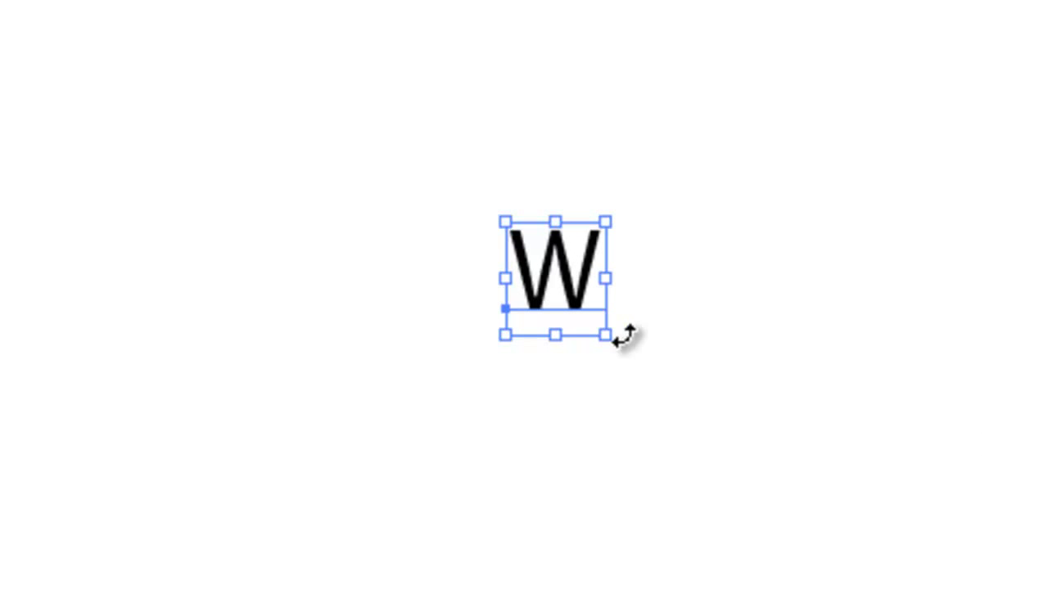
Step: Enlarge the W several times over, move it up and right, and select its text
left_click_drag(606, 336, 1019, 585)
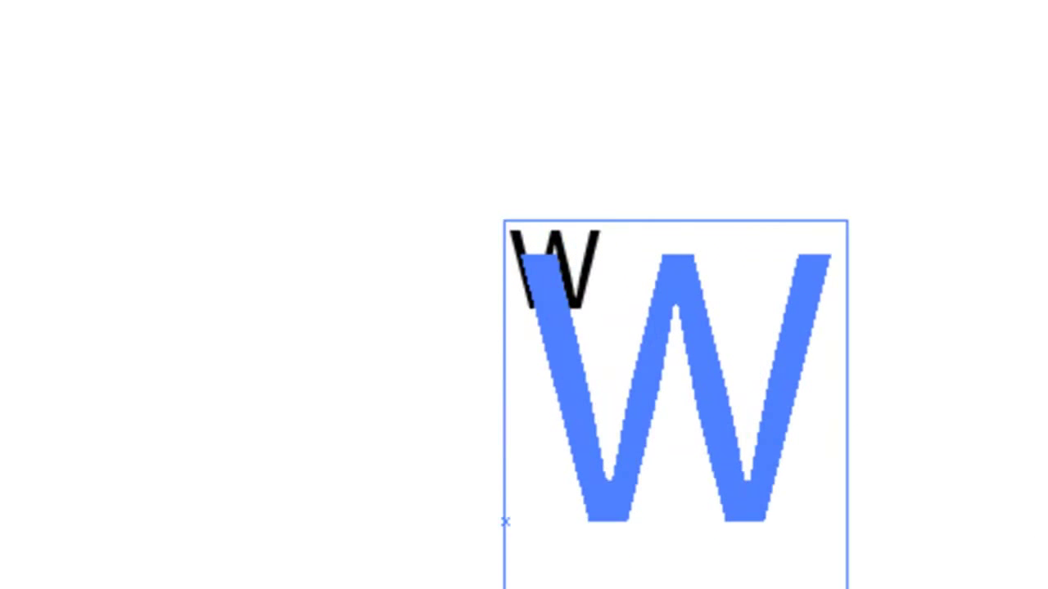
left_click_drag(815, 565, 855, 434)
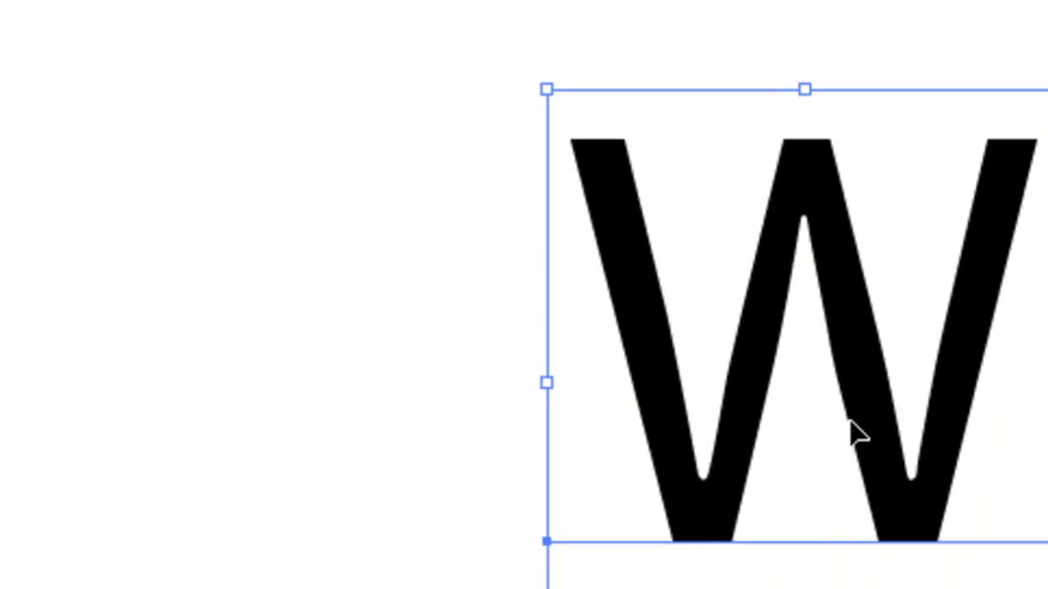
double_click(851, 429)
key("ctrl+a")
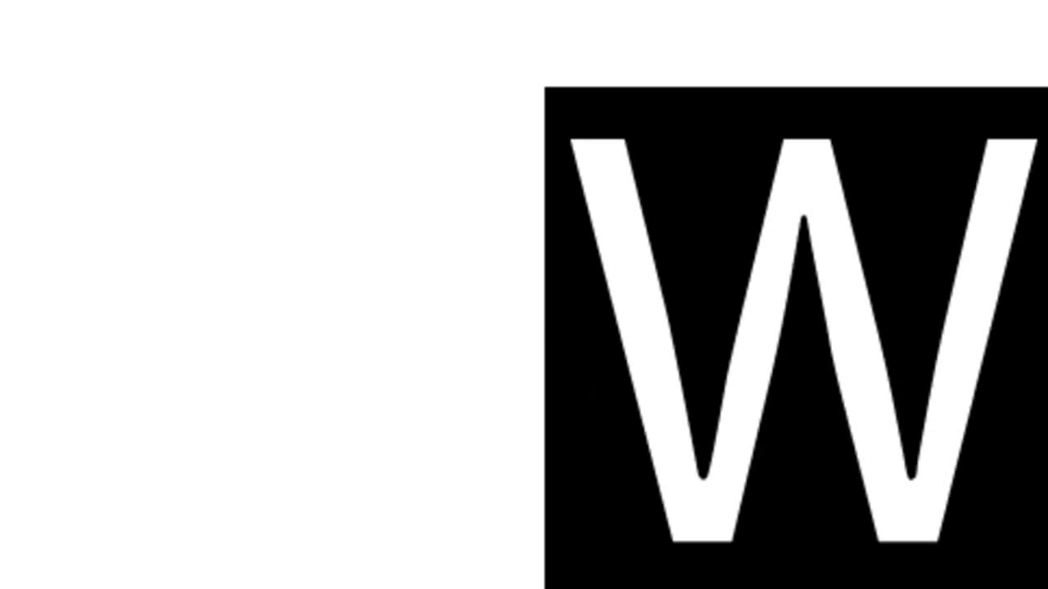
Step: Preview the W in successive typefaces, past Bradley Hand ITC and Brush Script
key("Down")
key("Down")
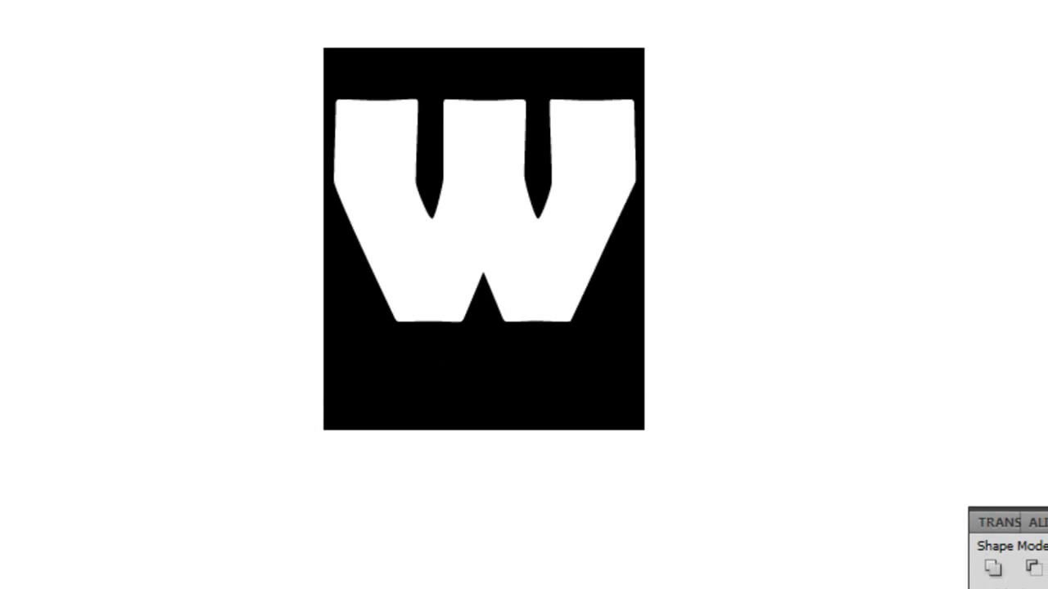
key("Down")
key("Down")
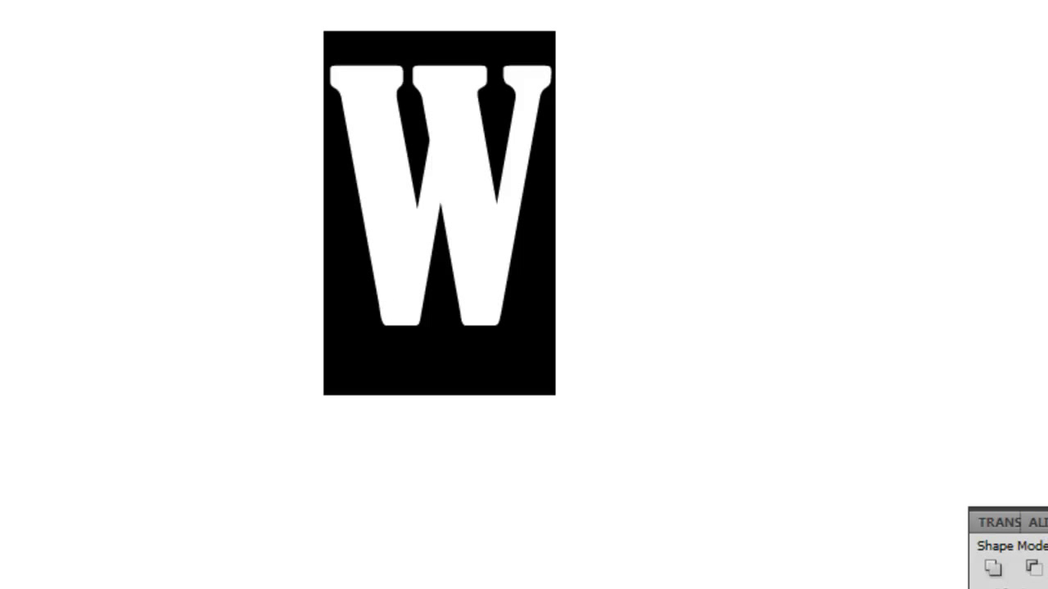
key("Down")
key("Down")
key("Down")
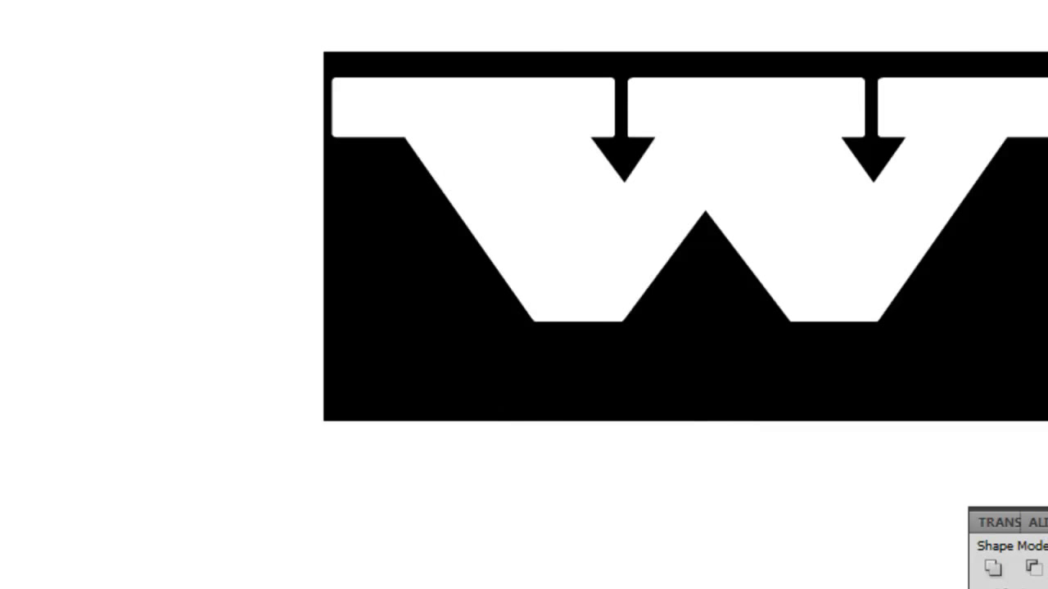
key("Down")
key("Down")
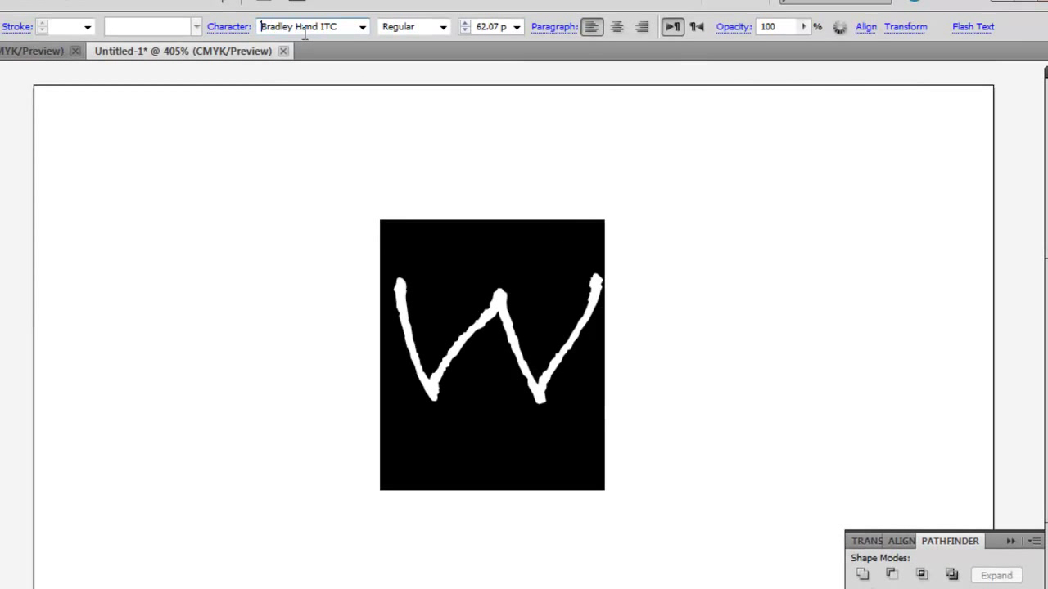
key("Down")
key("Down")
key("Down")
key("Down")
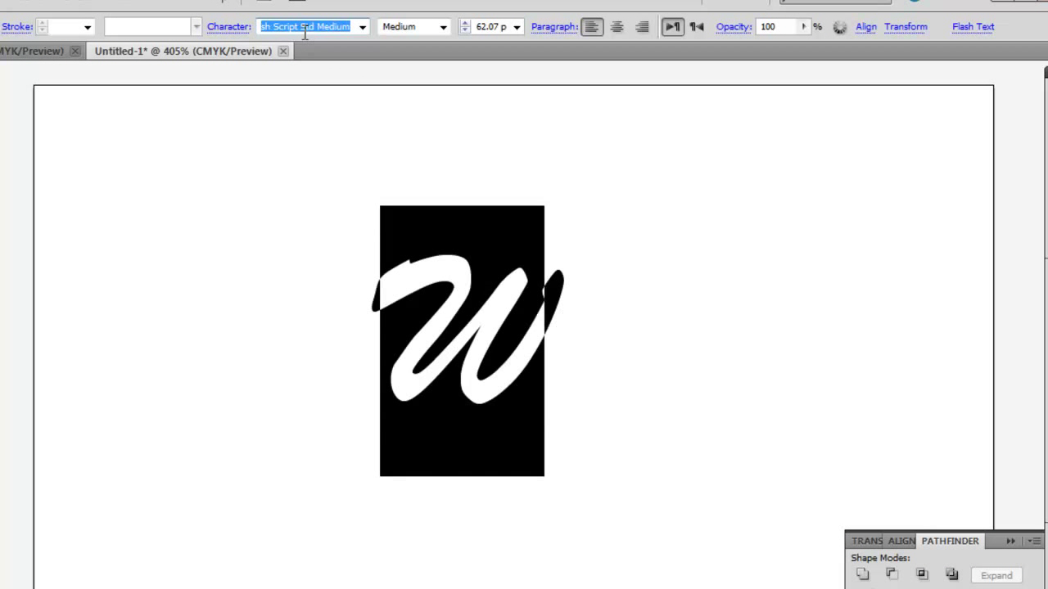
key("Down")
key("Down")
key("Down")
key("Down")
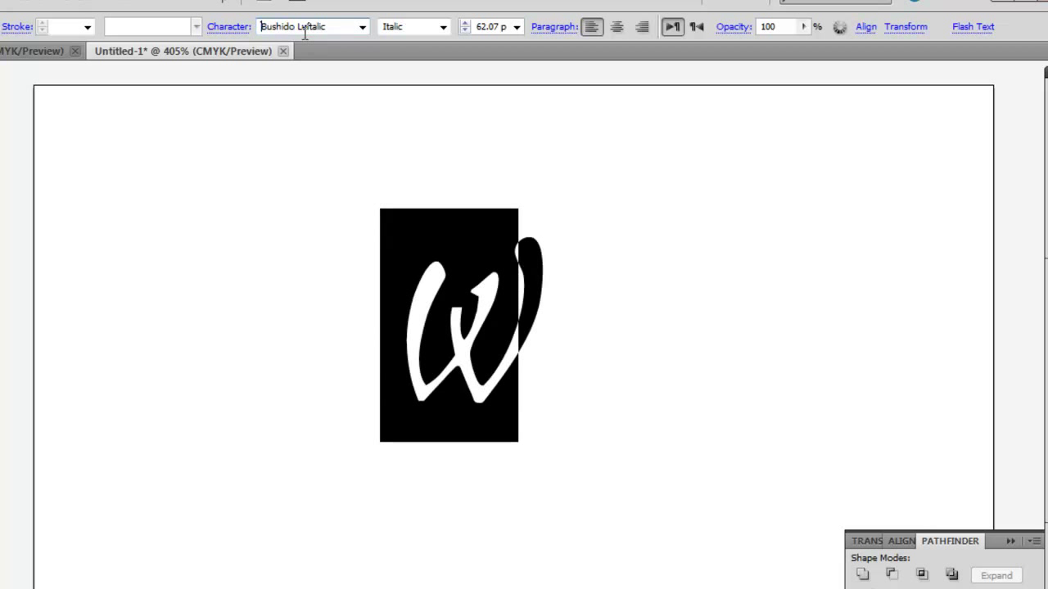
key("Down")
key("Down")
key("Down")
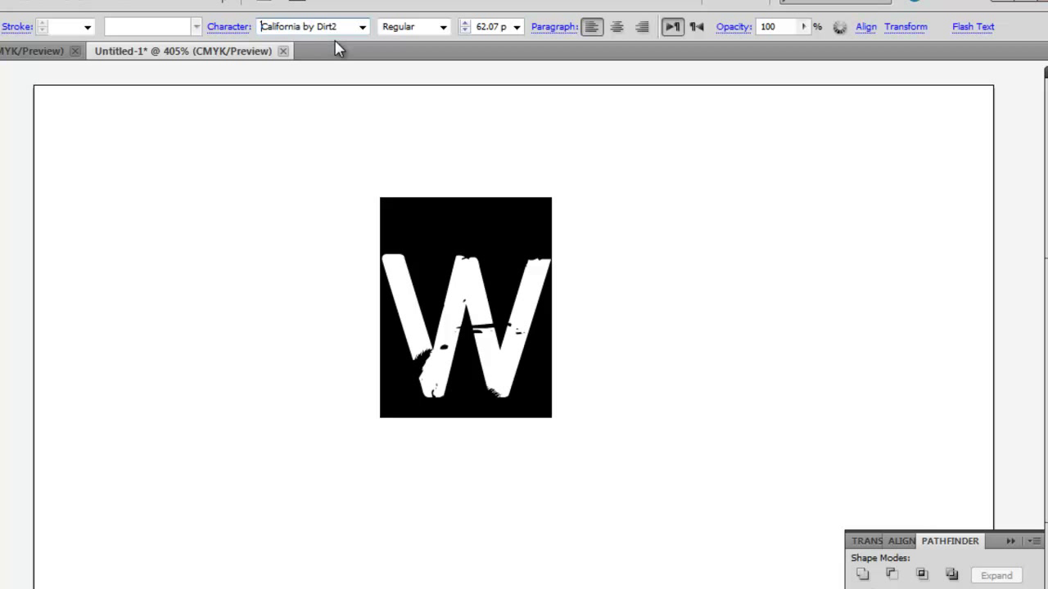
Step: Continue through the Ca and Century fonts and settle the W on Century Gothic
left_click(361, 27)
left_click(363, 121)
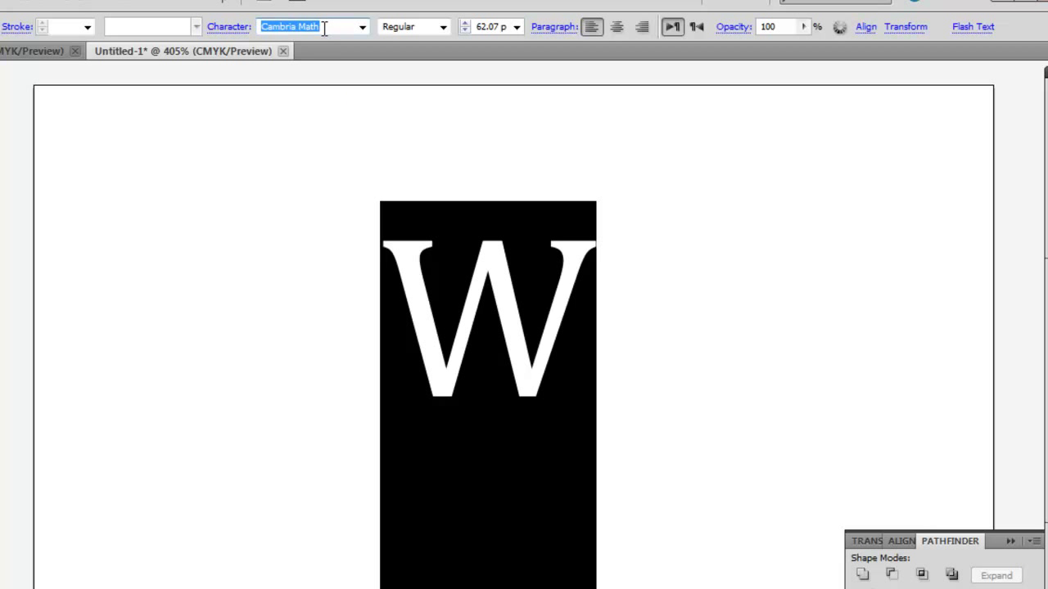
key("Down")
key("Down")
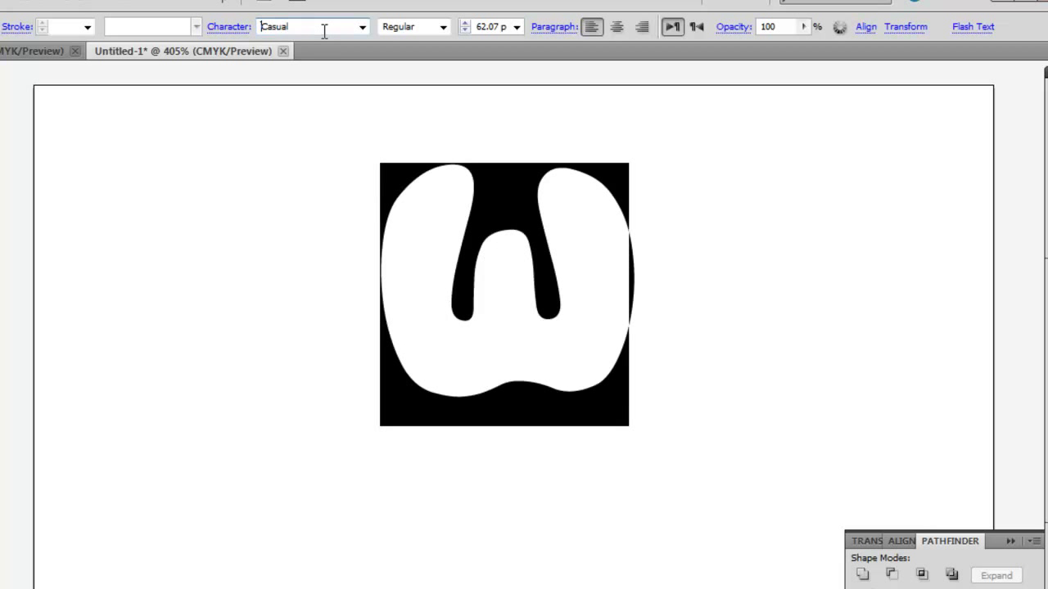
key("Down")
key("Down")
key("Down")
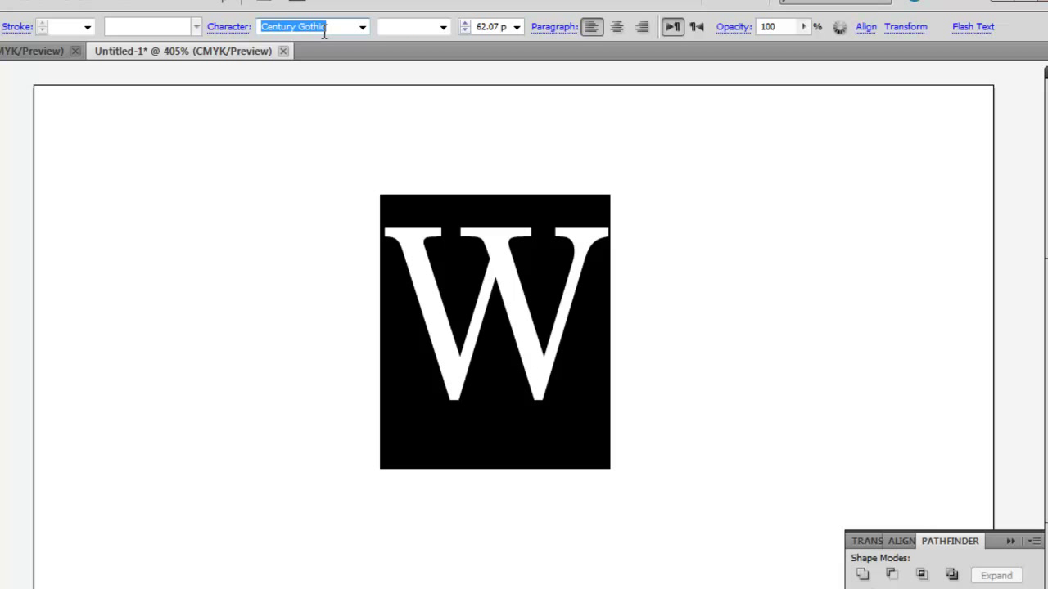
key("Down")
key("Up")
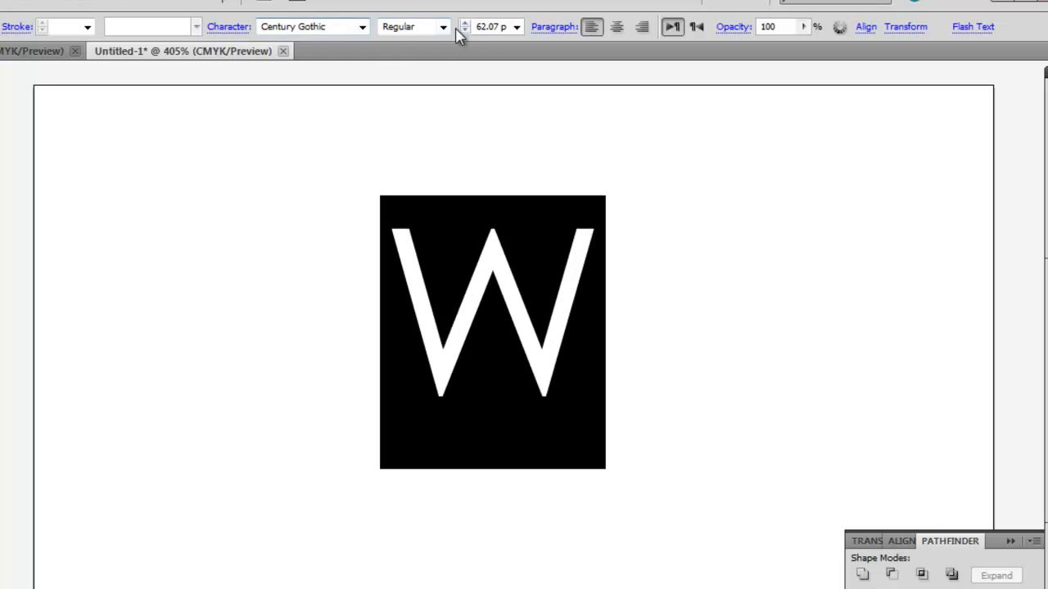
Step: Make the W Century Gothic Bold and reselect it as a whole object
left_click(443, 26)
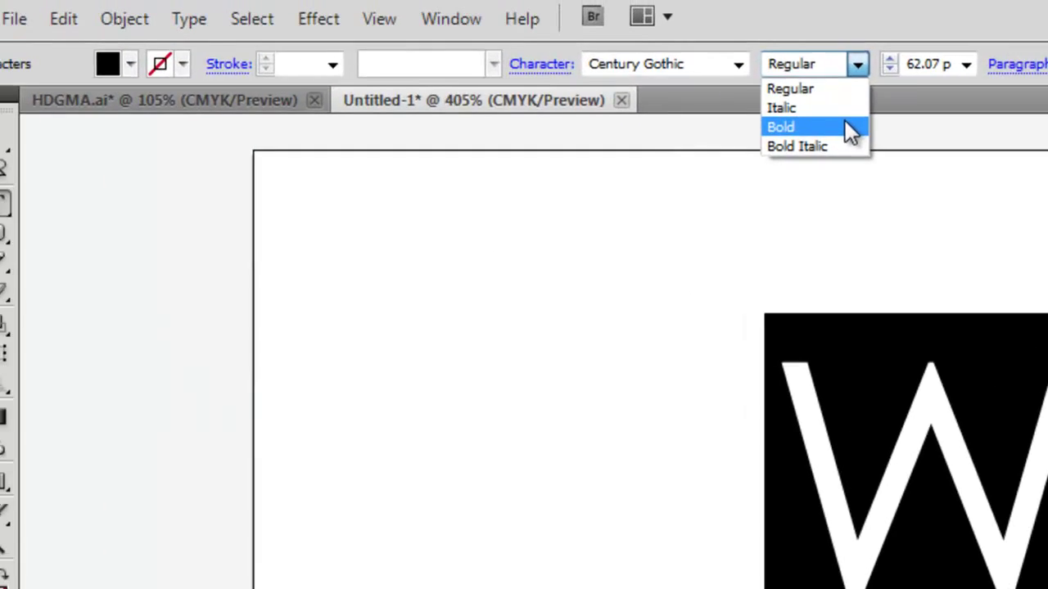
left_click(439, 71)
left_click(34, 178)
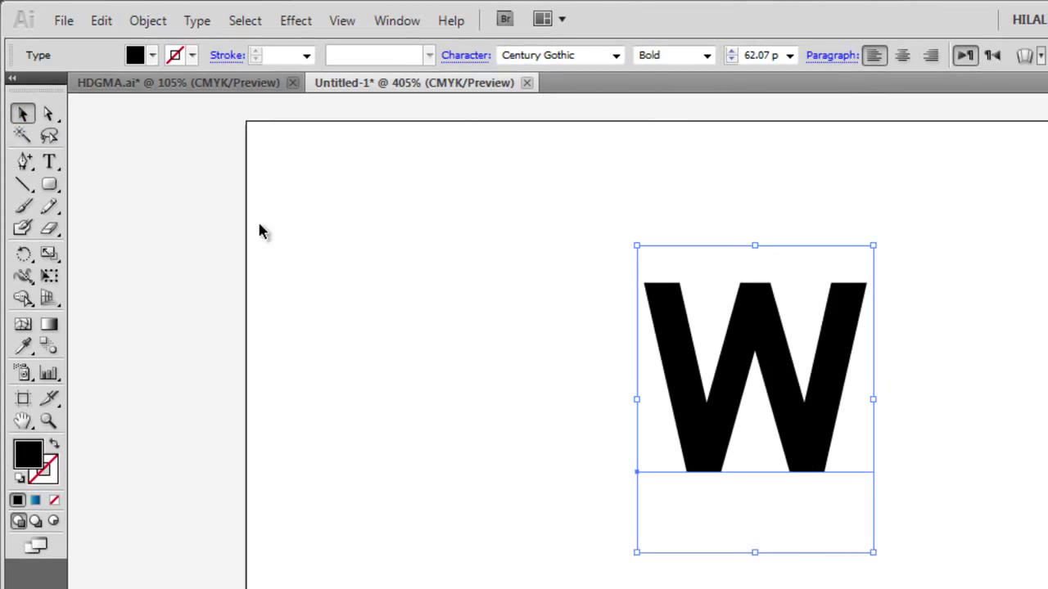
left_click(538, 339)
left_click(827, 450)
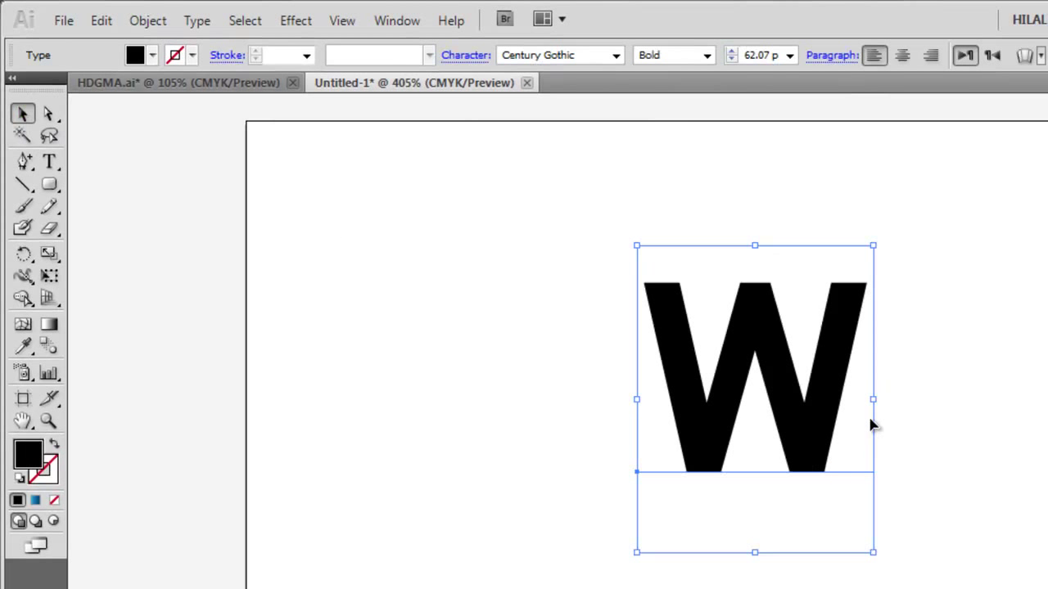
Step: Stretch the W wider to about 25 mm across, then deselect it
left_click_drag(722, 354, 747, 370)
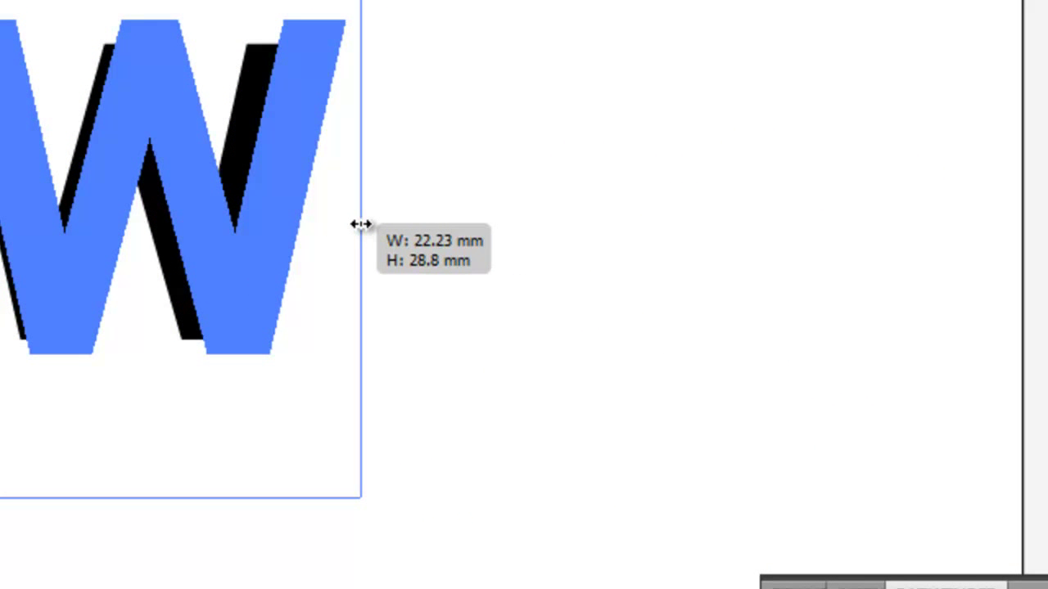
left_click_drag(249, 229, 215, 240)
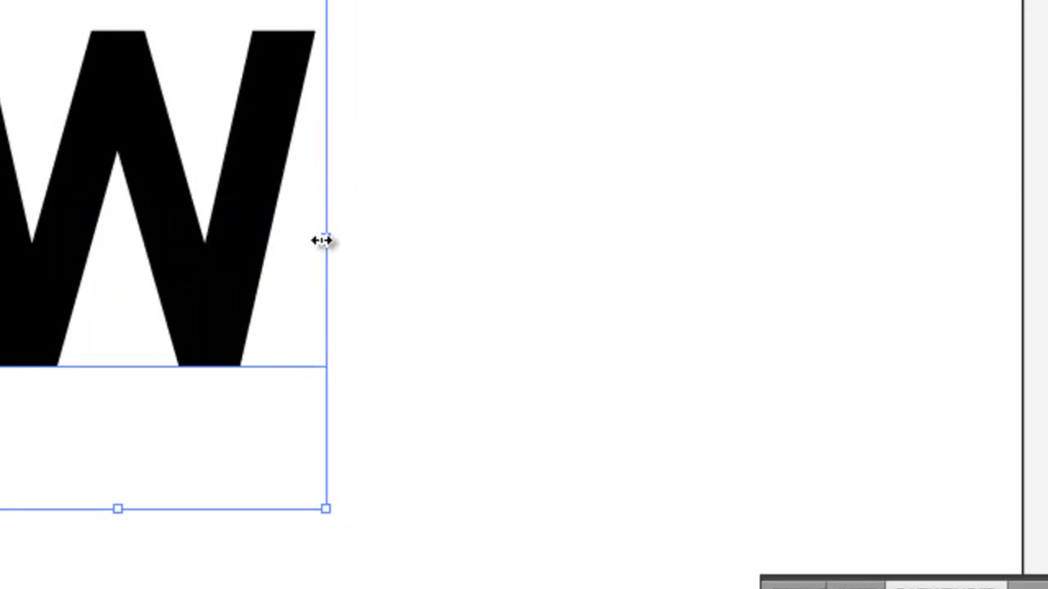
left_click_drag(322, 240, 376, 235)
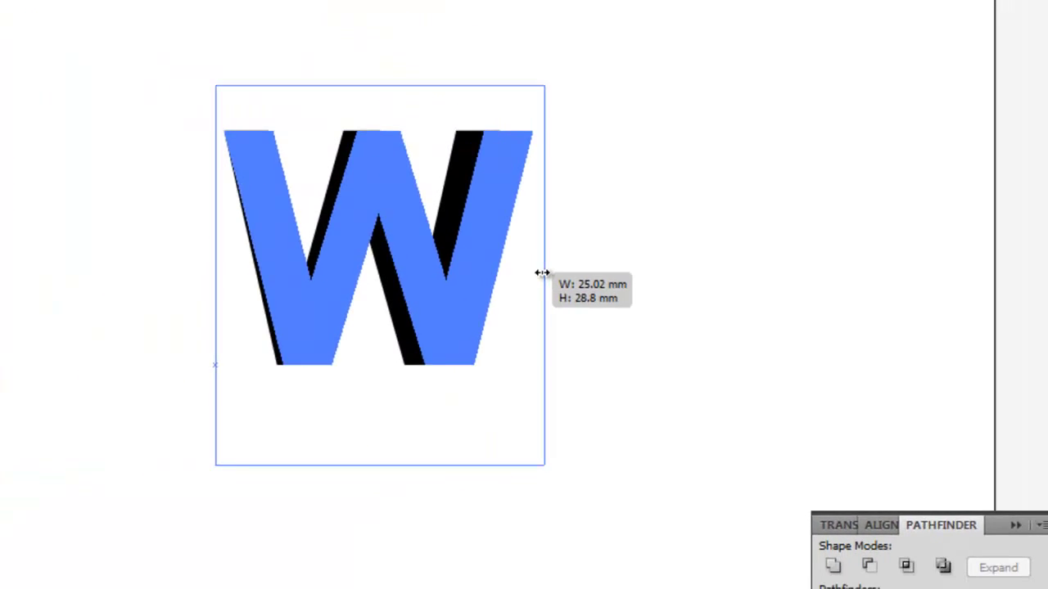
left_click_drag(542, 273, 553, 273)
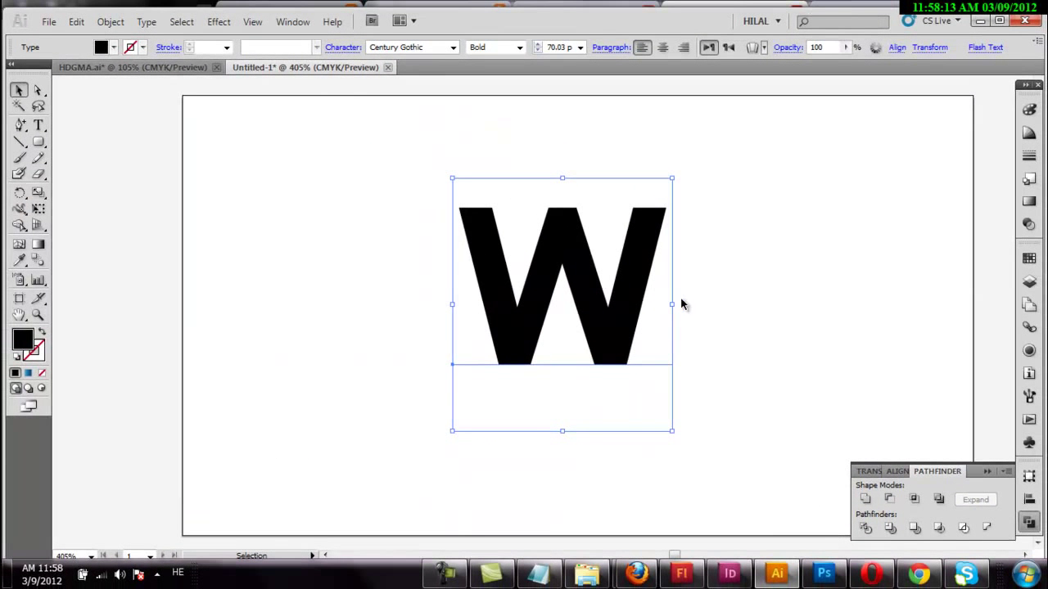
left_click(713, 269)
Step: Nudge the W, then expand it into shapes via Object > Expand with Object and Fill
left_click_drag(563, 247, 557, 265)
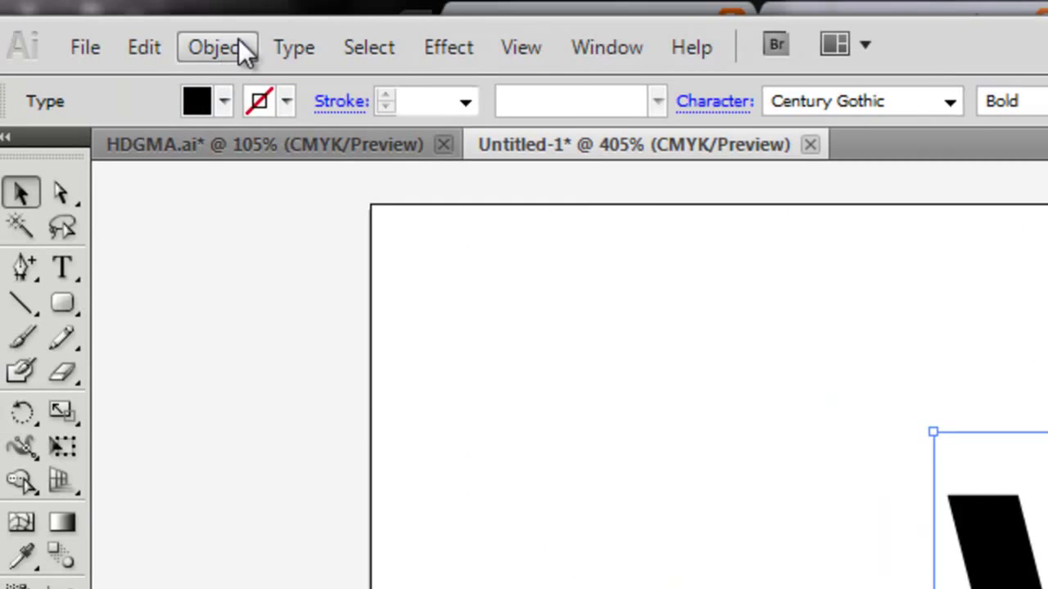
left_click(229, 46)
left_click(276, 399)
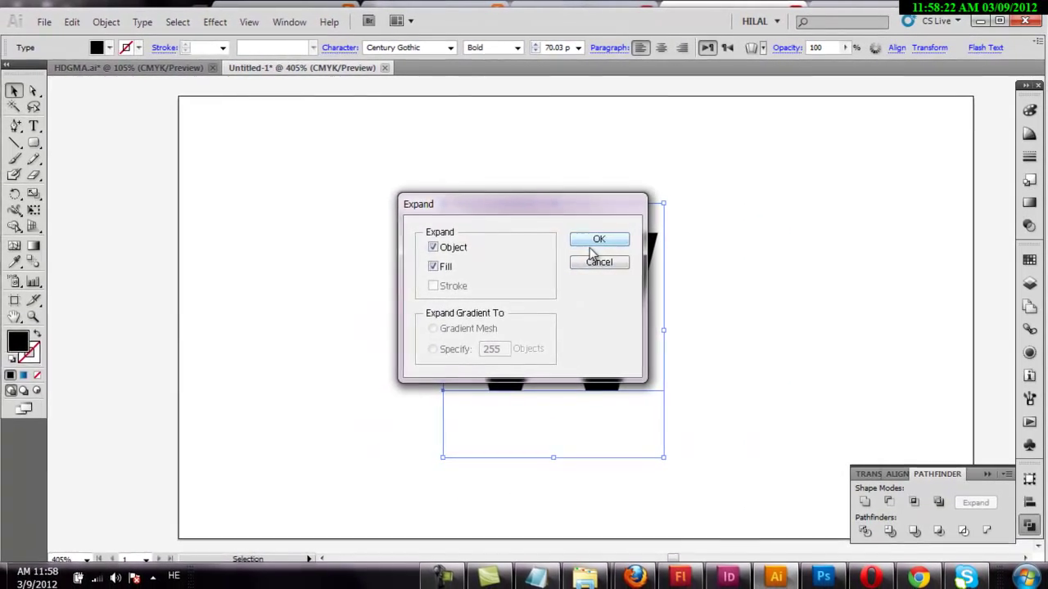
left_click(596, 239)
left_click(549, 166)
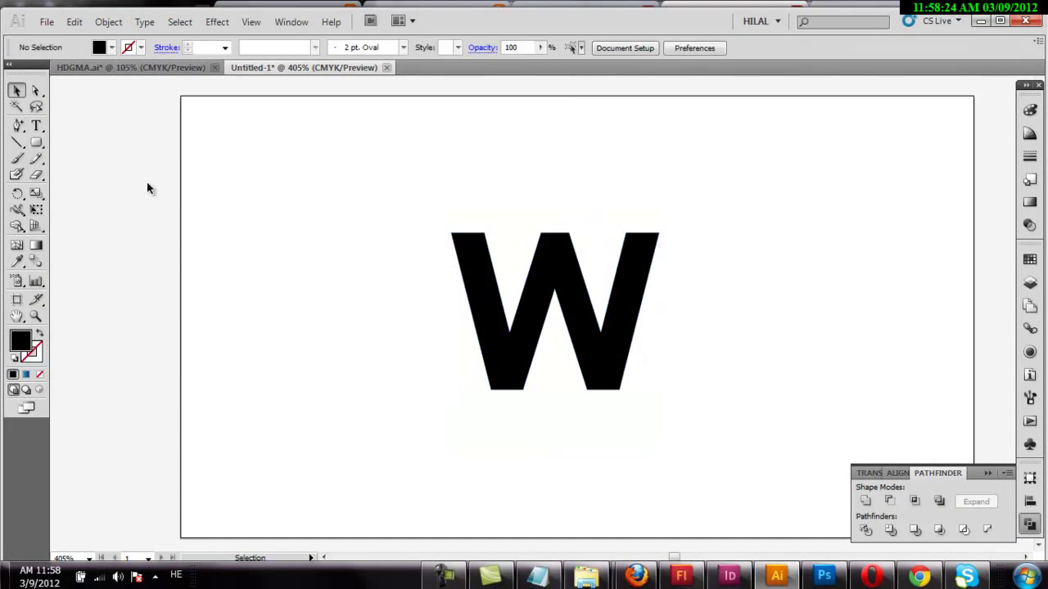
left_click(38, 146)
Step: Trim the W with a thin rectangle over its top-left stroke and ungroup the pieces
left_click_drag(297, 257, 481, 272)
left_click(16, 91)
left_click_drag(488, 187, 518, 260)
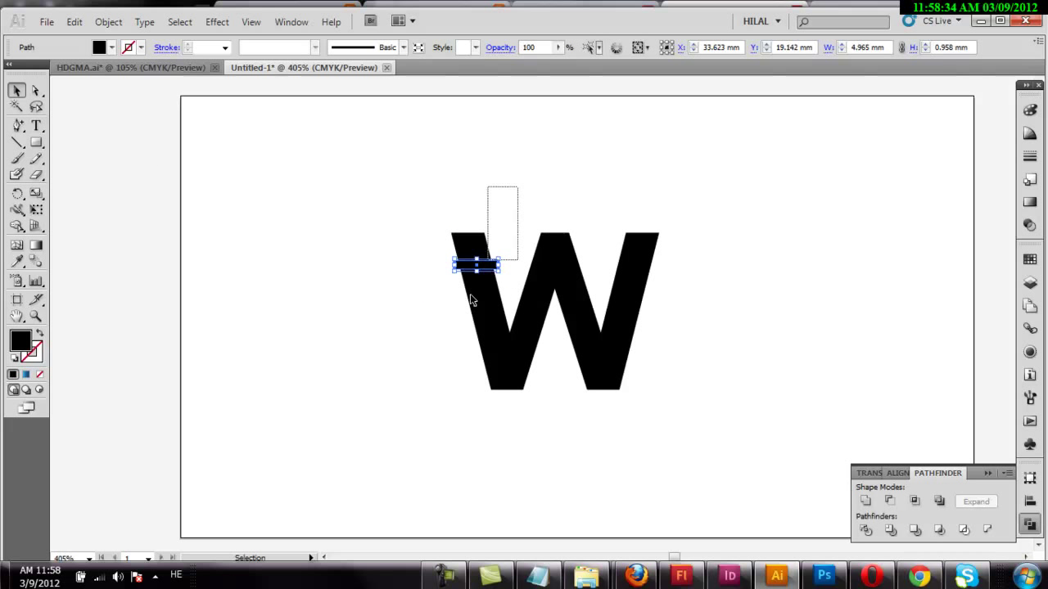
left_click(895, 532)
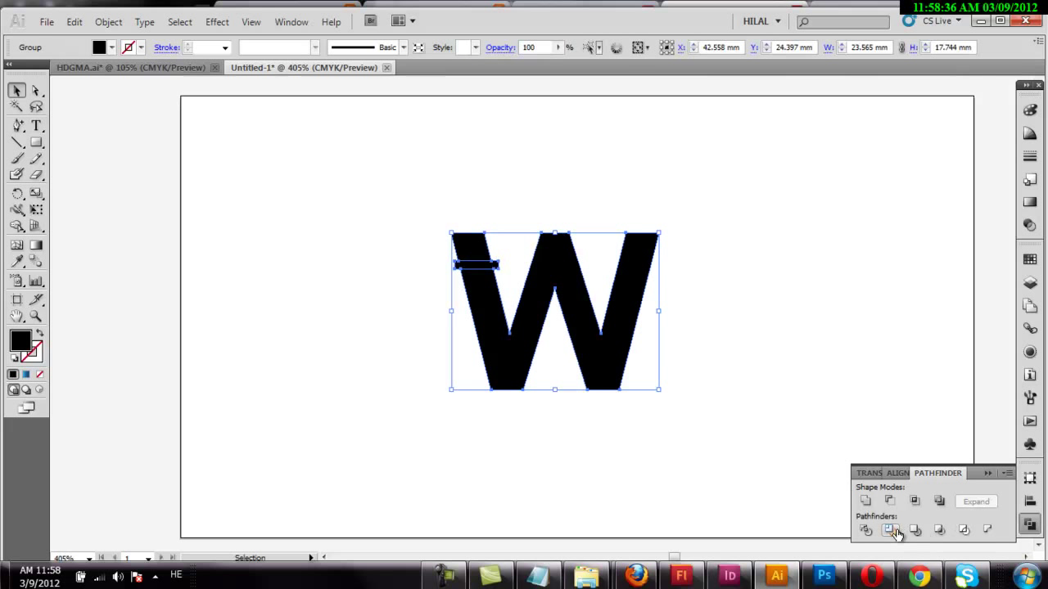
right_click(620, 309)
left_click(673, 402)
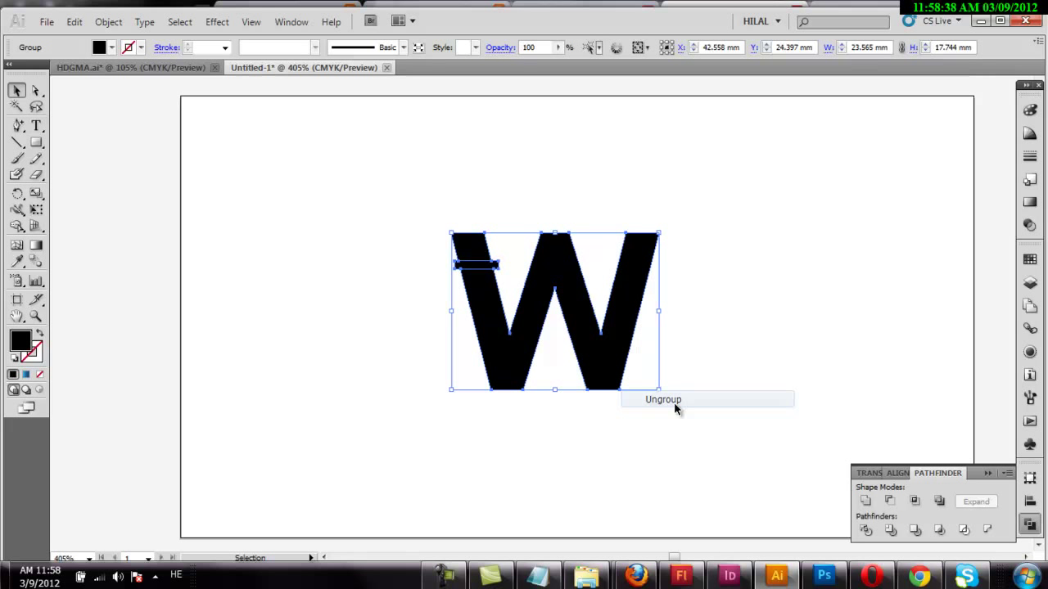
Step: Pull the thin cut strip off the W and delete it, leaving a separate top piece
left_click(758, 314)
left_click_drag(498, 265, 284, 268)
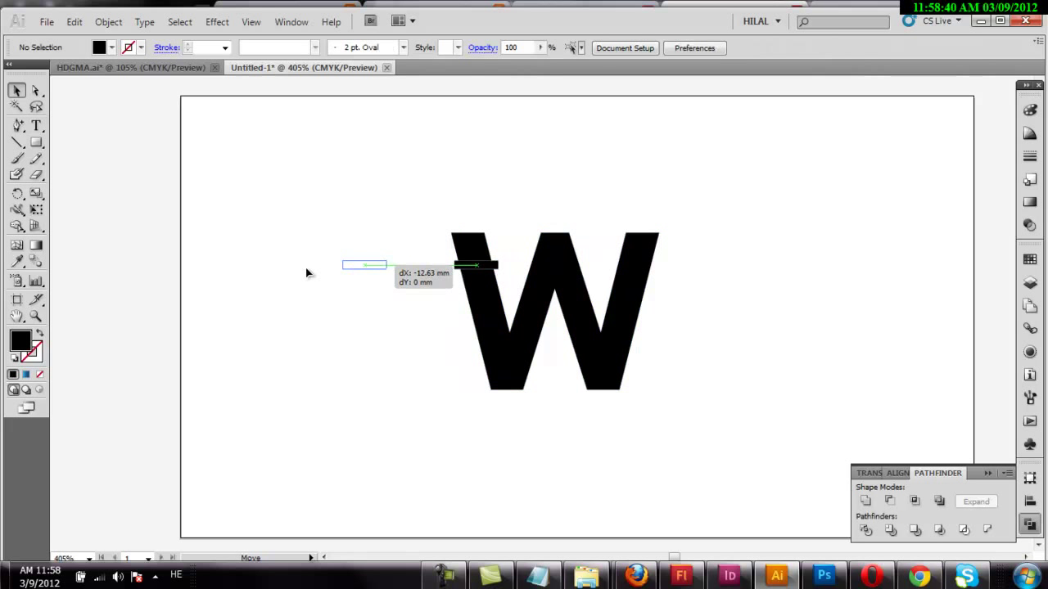
key("a")
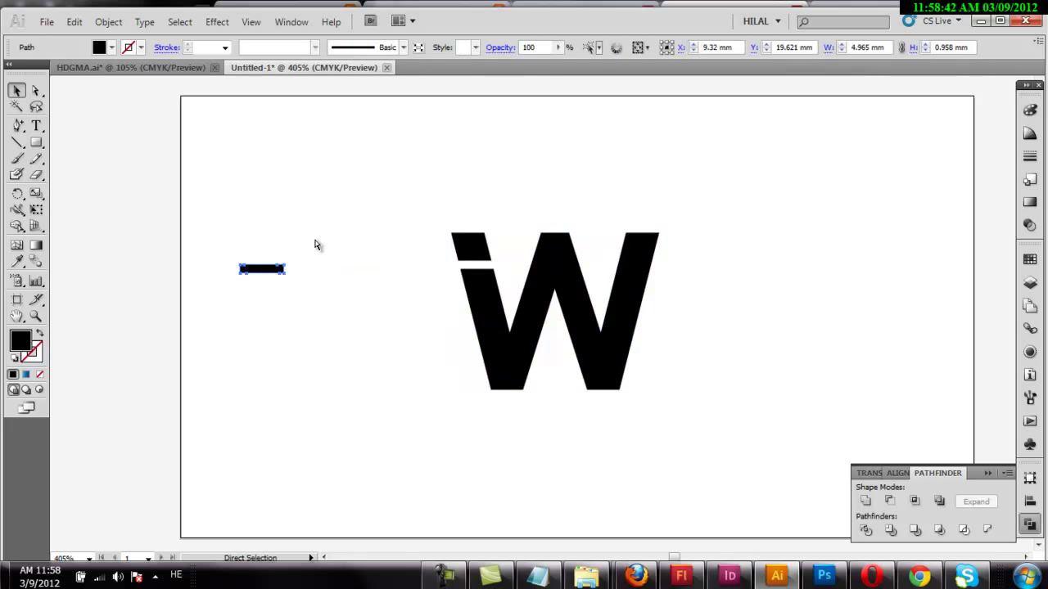
key("v")
key("Delete")
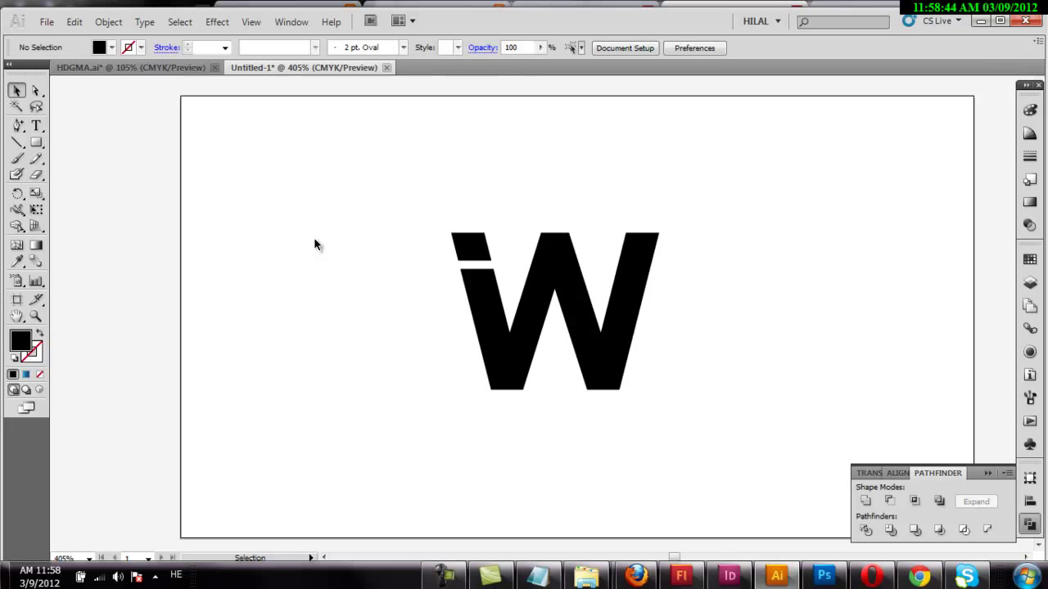
left_click(471, 250)
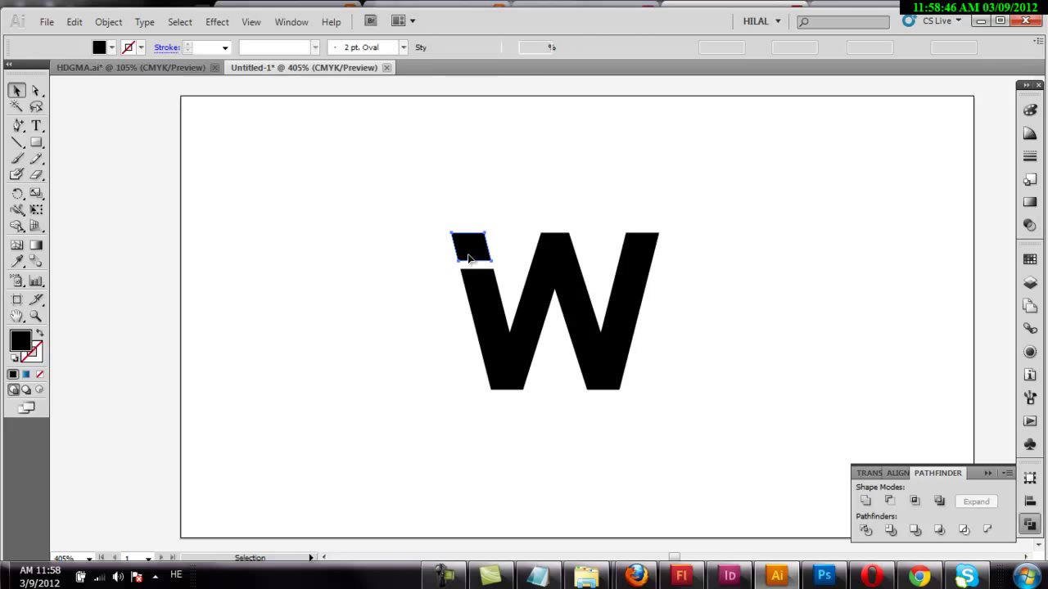
left_click(471, 305)
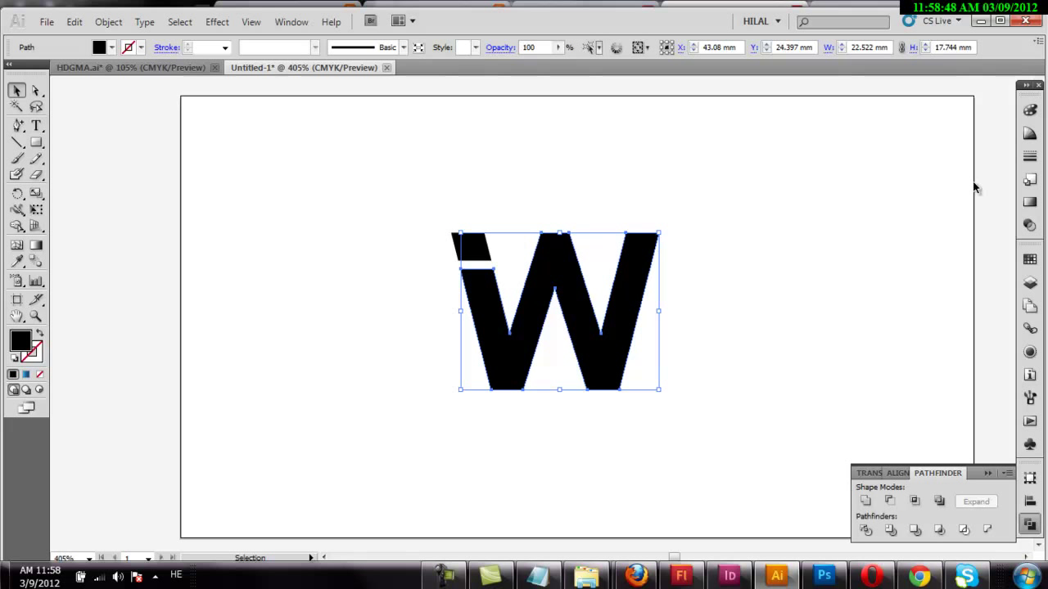
Step: Fill the W's main body with a light-to-dark blue linear gradient from the Gradient panel
left_click(1030, 134)
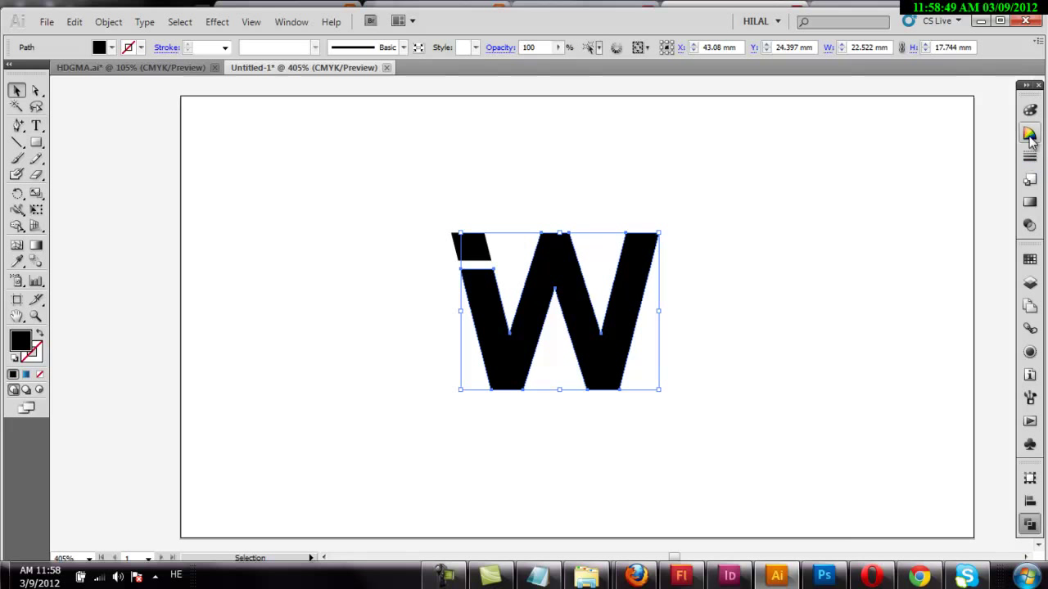
left_click(1030, 202)
left_click(940, 212)
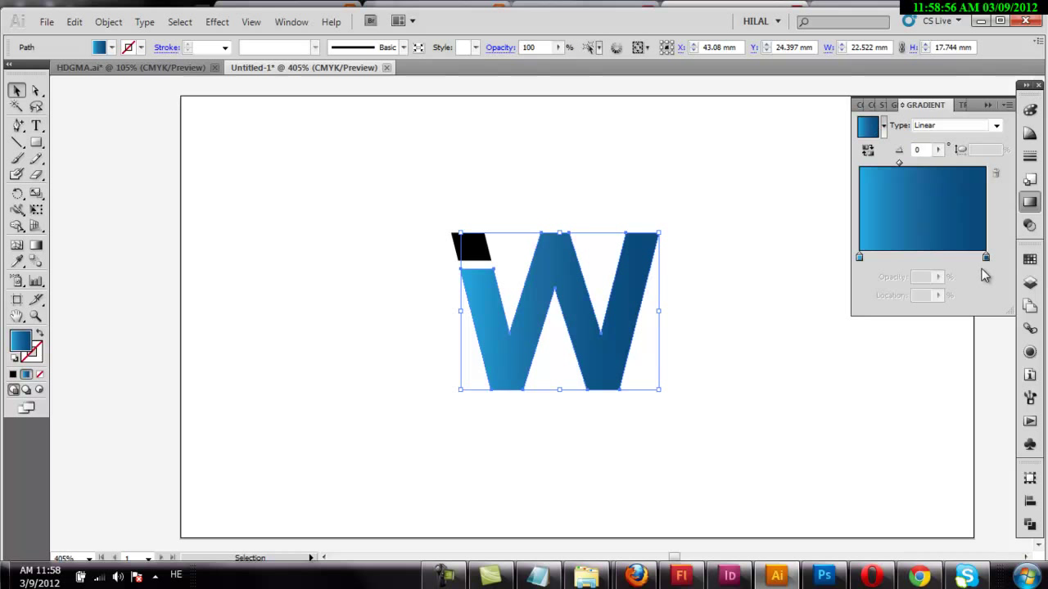
left_click(1026, 260)
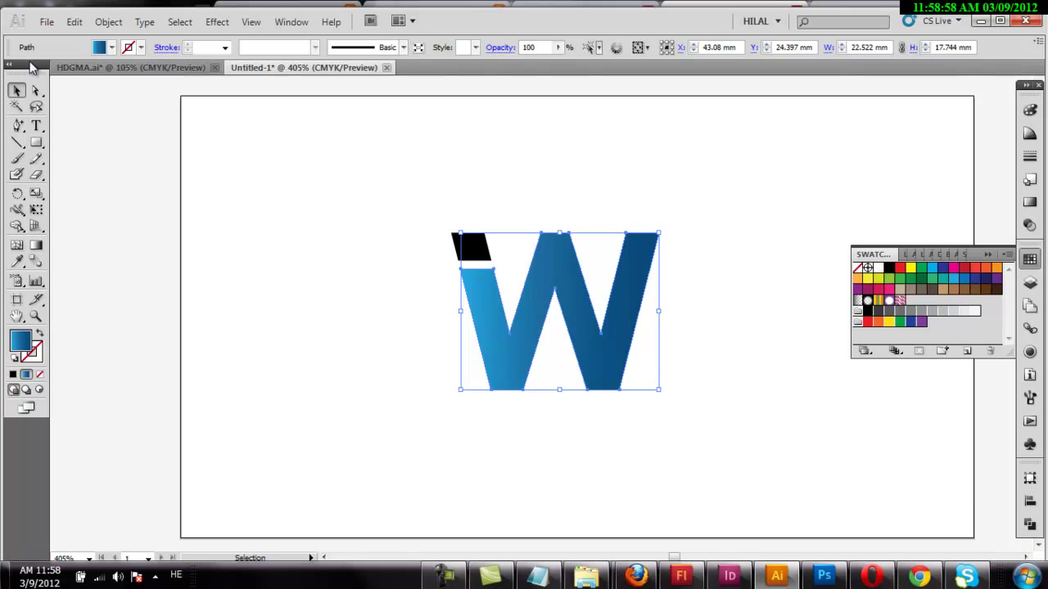
left_click(95, 49)
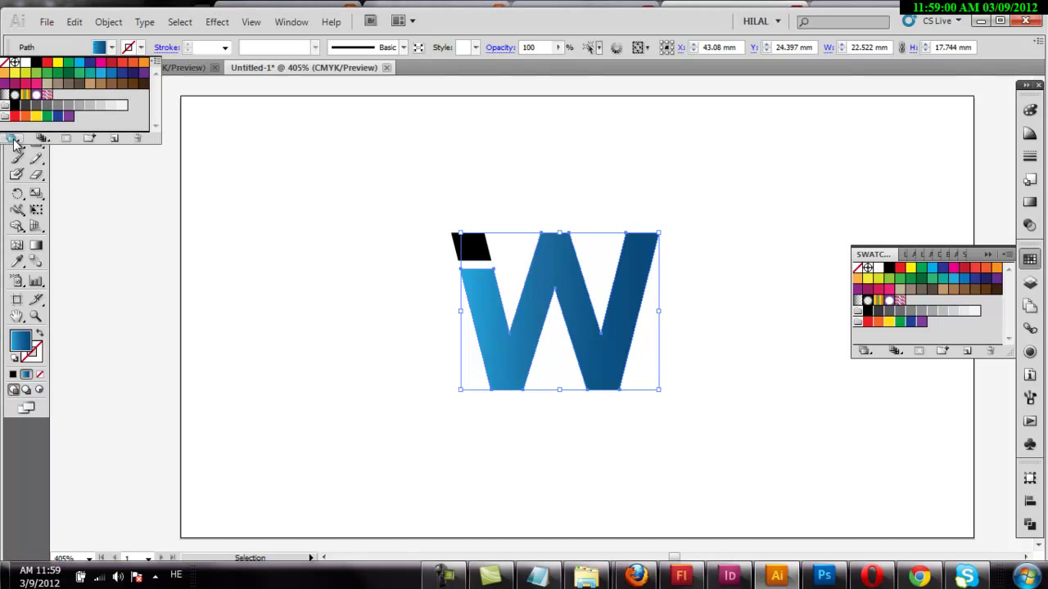
Step: Load the Beverages swatch library and fill the W's main body dark green
left_click(14, 141)
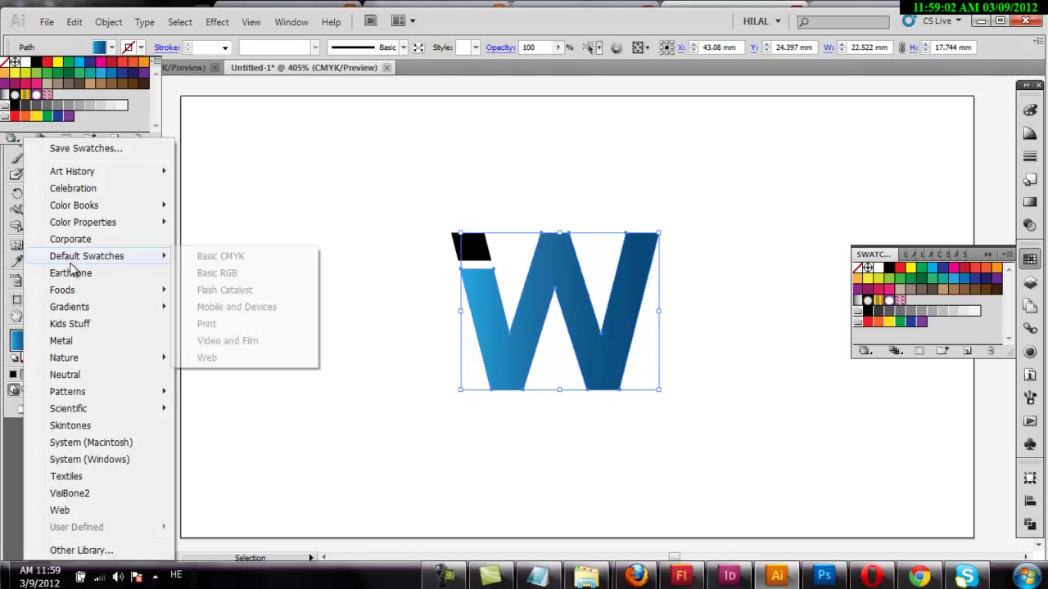
mouse_move(62, 289)
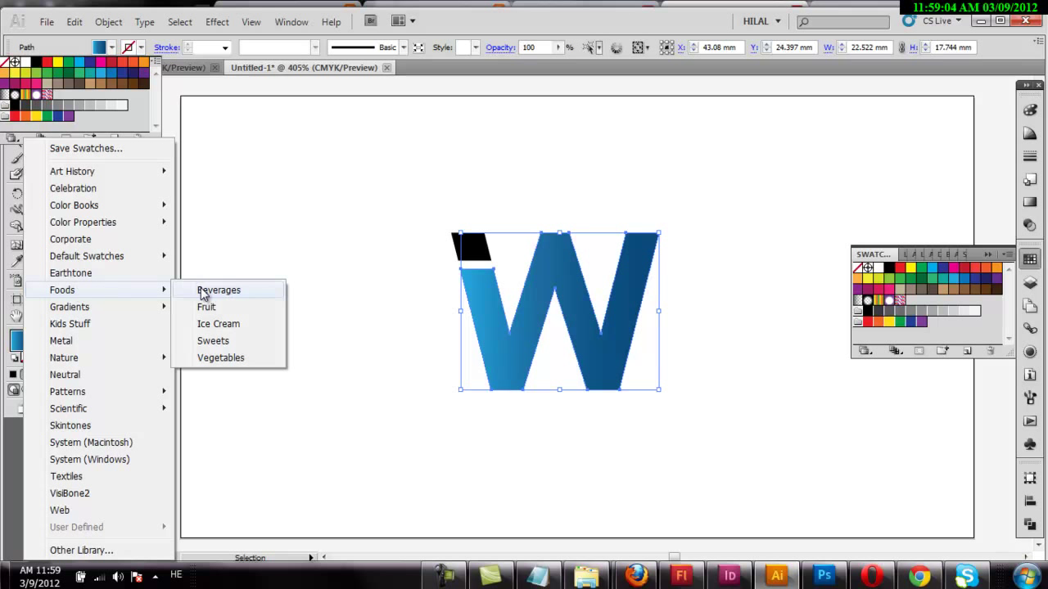
left_click(209, 291)
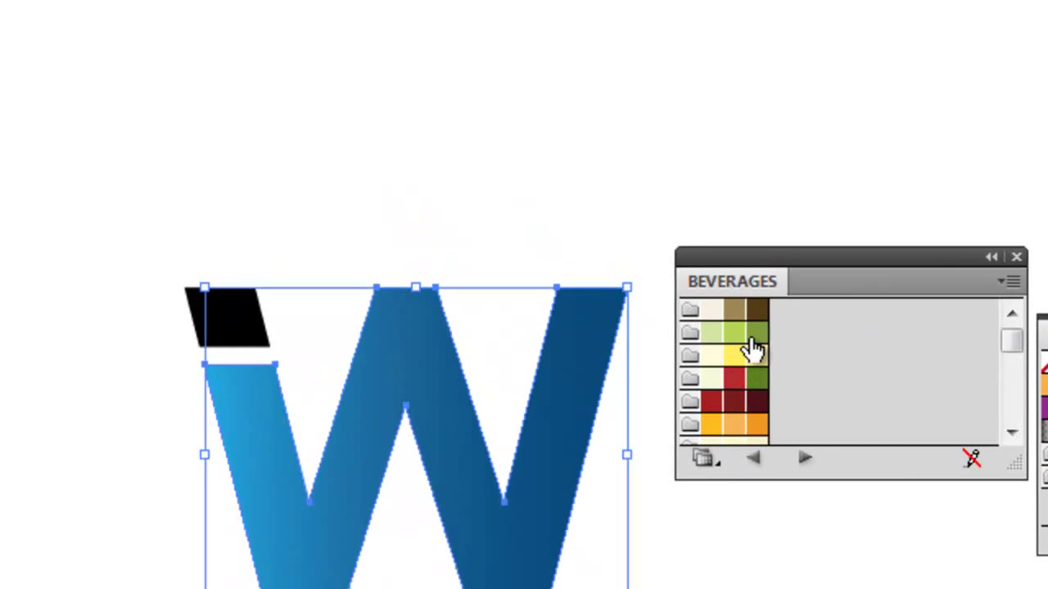
left_click(749, 342)
left_click(752, 377)
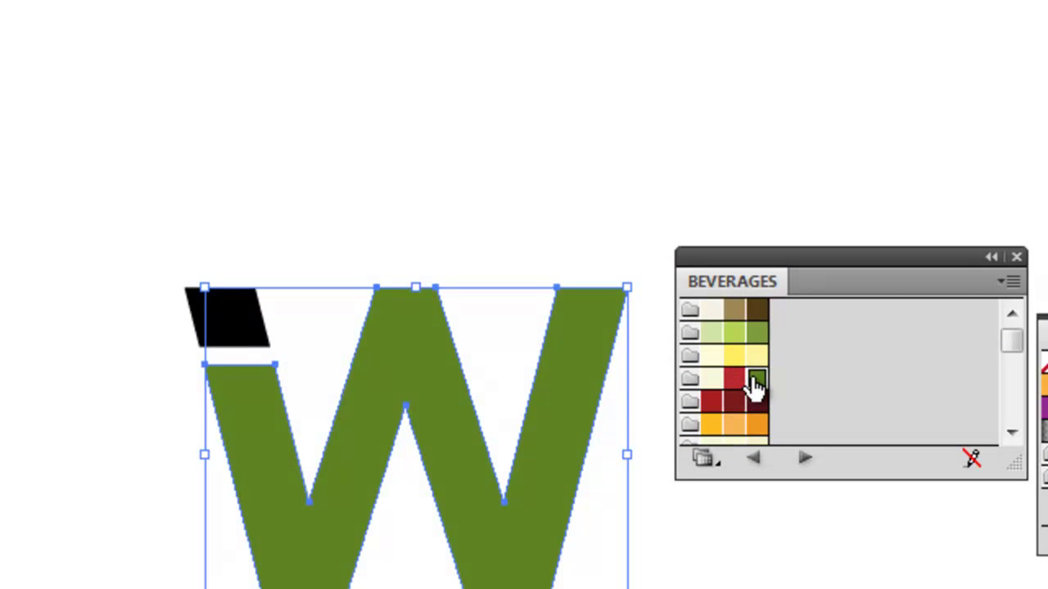
Step: Select the small top-left parallelogram and fill it dark maroon
left_click(467, 170)
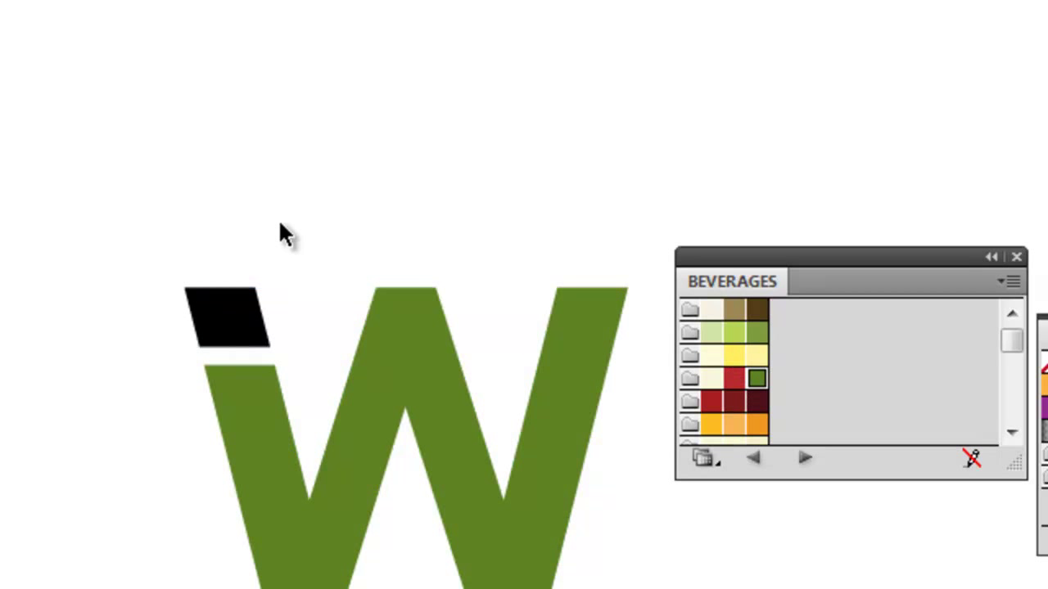
left_click_drag(266, 322, 108, 355)
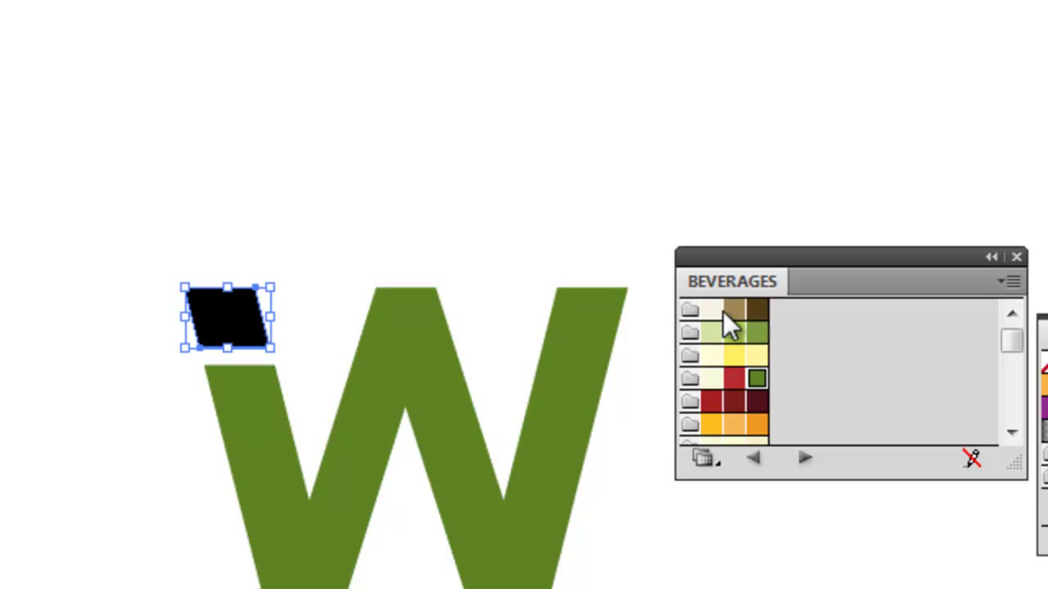
left_click(760, 311)
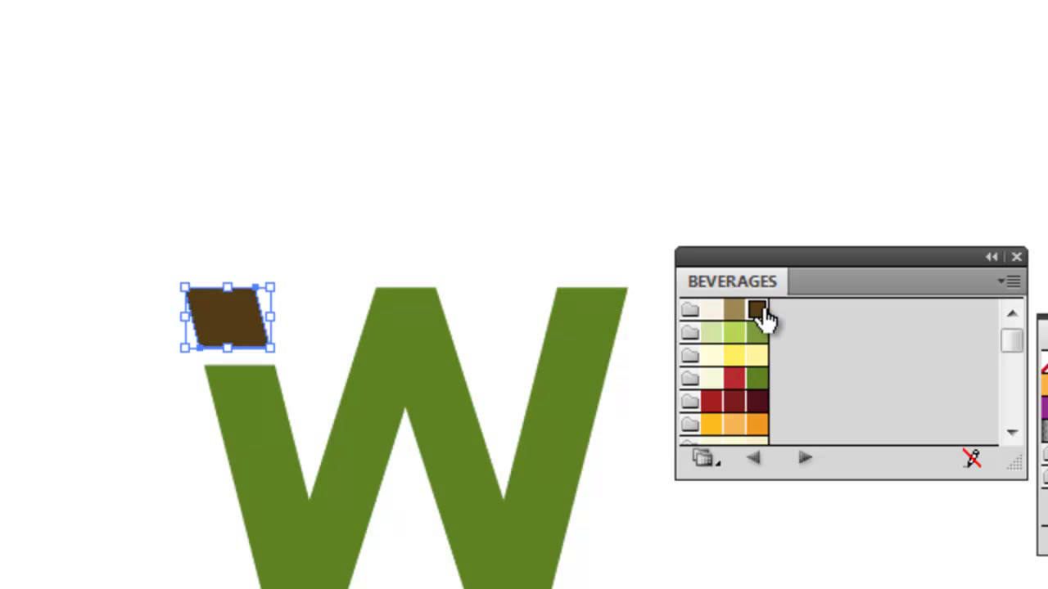
left_click(758, 404)
left_click(650, 152)
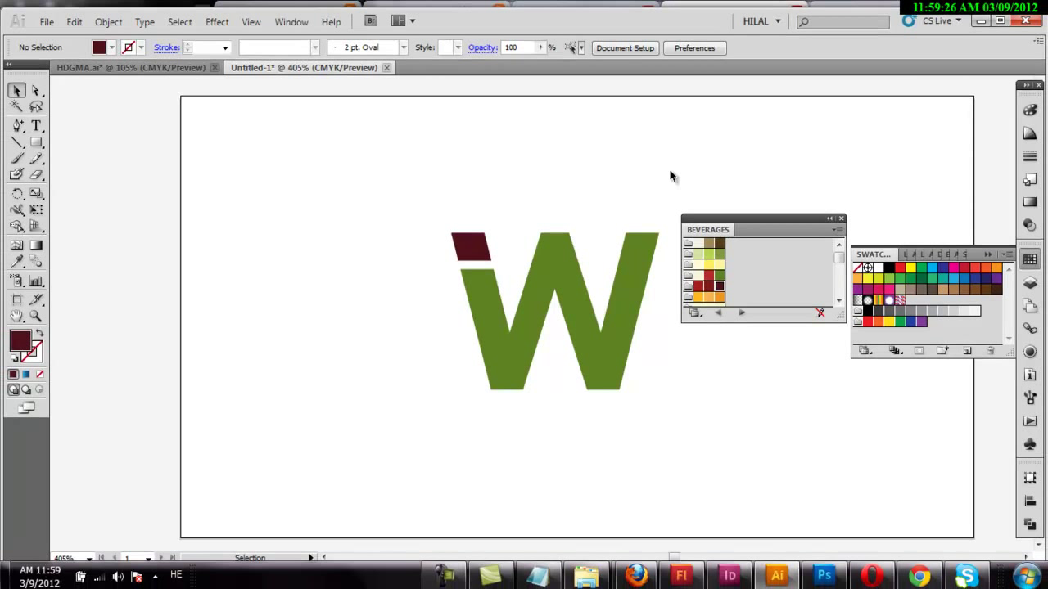
Step: Give the W a gradient running from light green to dark green
left_click(624, 305)
left_click(1029, 133)
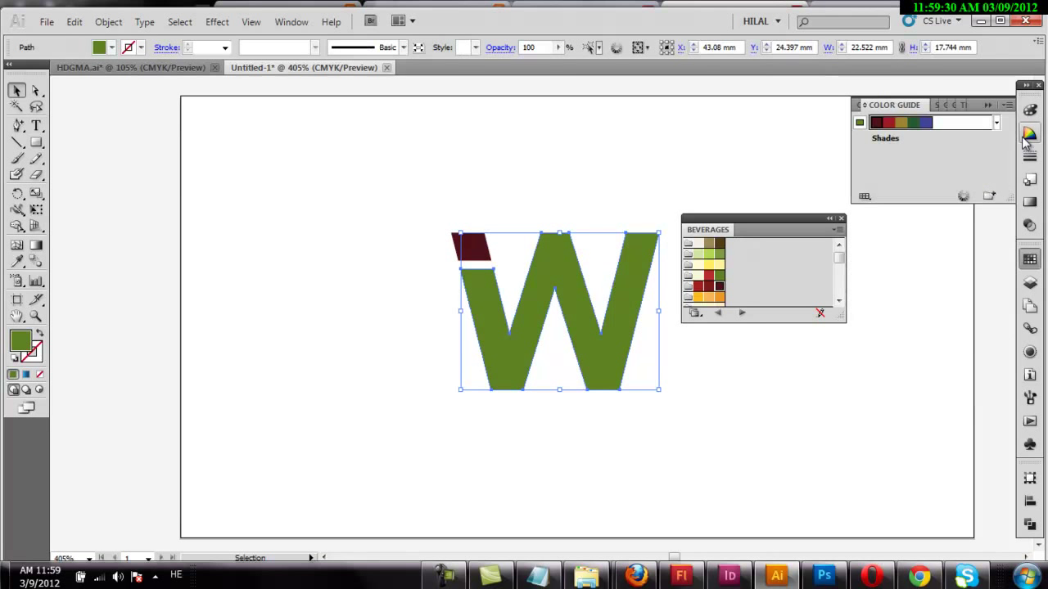
left_click(1028, 204)
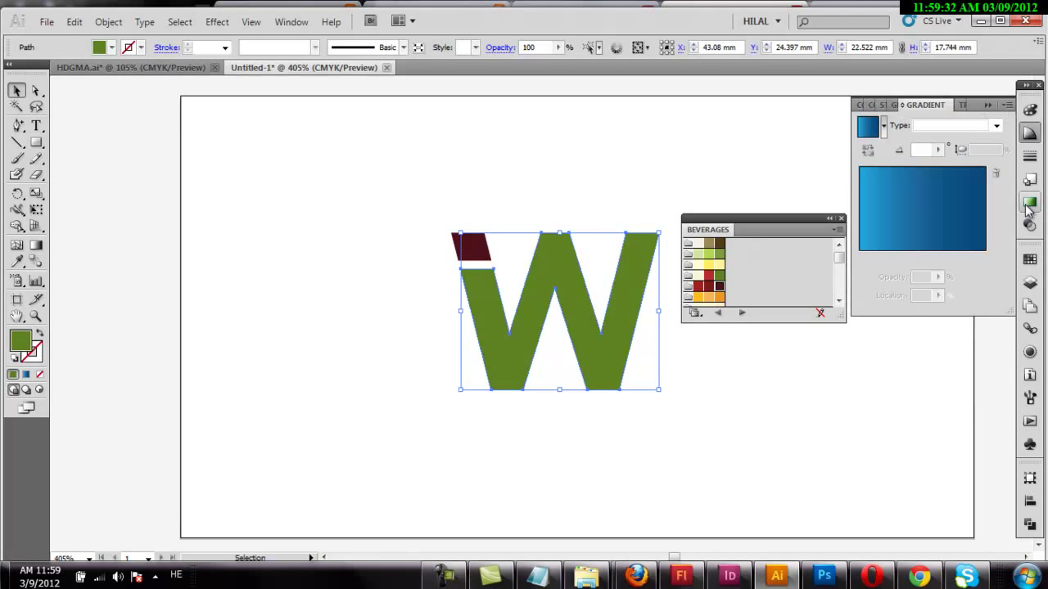
left_click(947, 214)
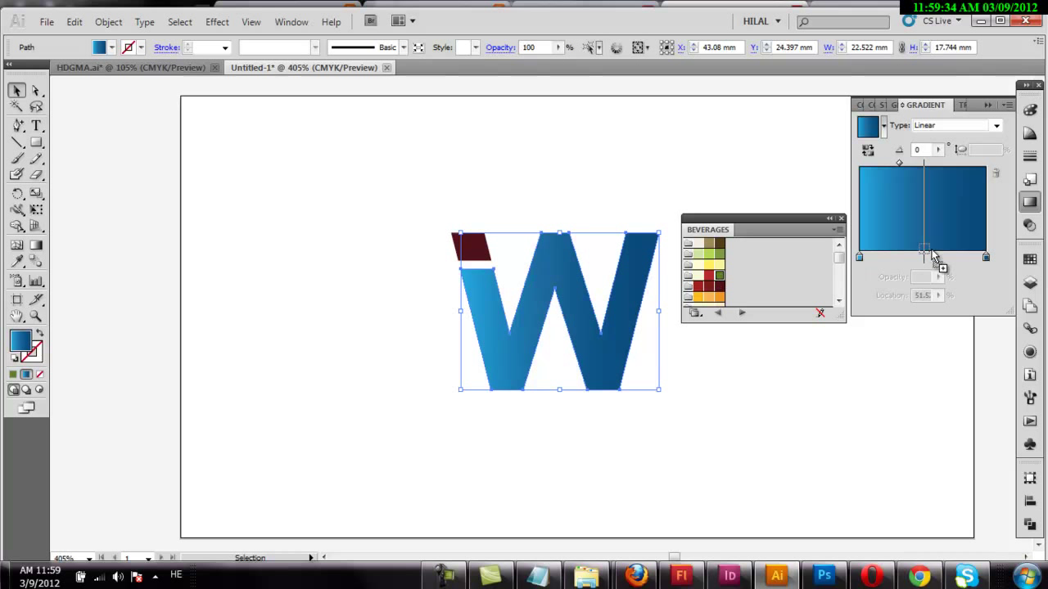
left_click_drag(717, 282, 987, 260)
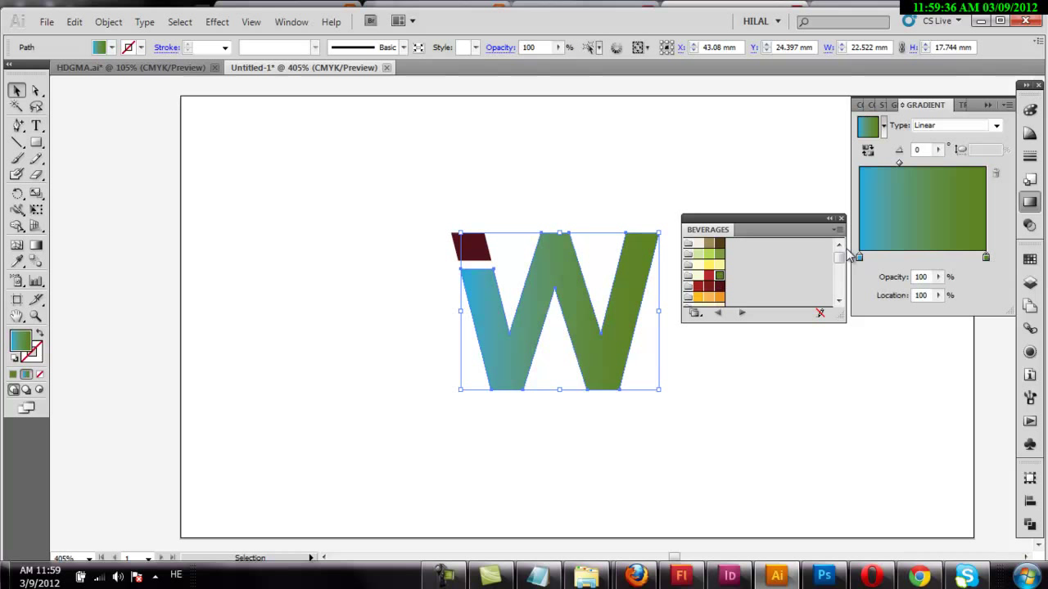
mouse_move(710, 258)
left_mouse_down()
mouse_move(863, 269)
mouse_move(860, 256)
left_mouse_up()
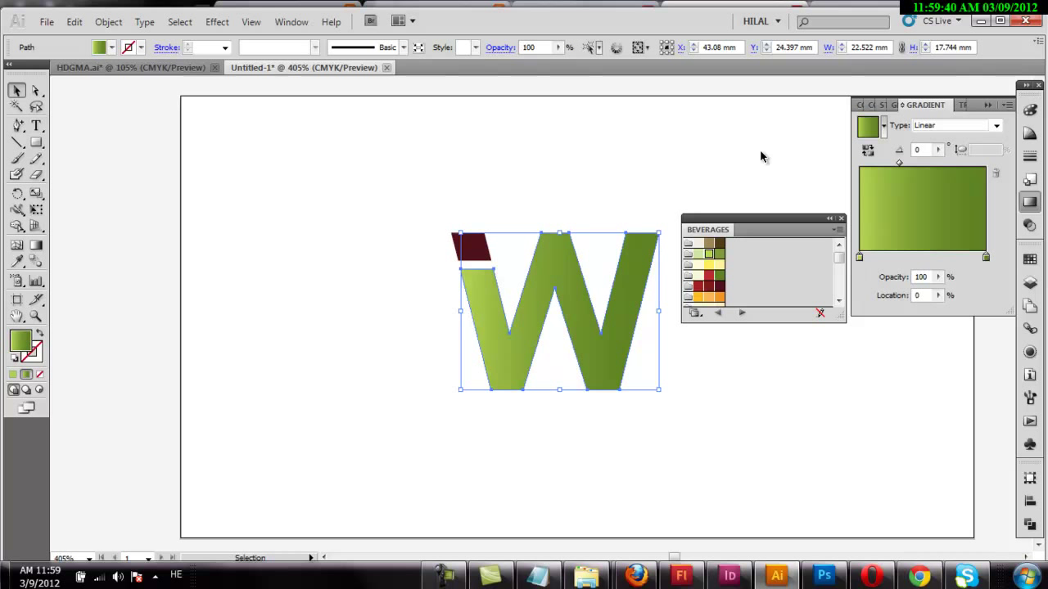
Step: Set the W's gradient type to Radial
left_click(948, 126)
left_click(943, 147)
left_click(952, 129)
left_click(948, 138)
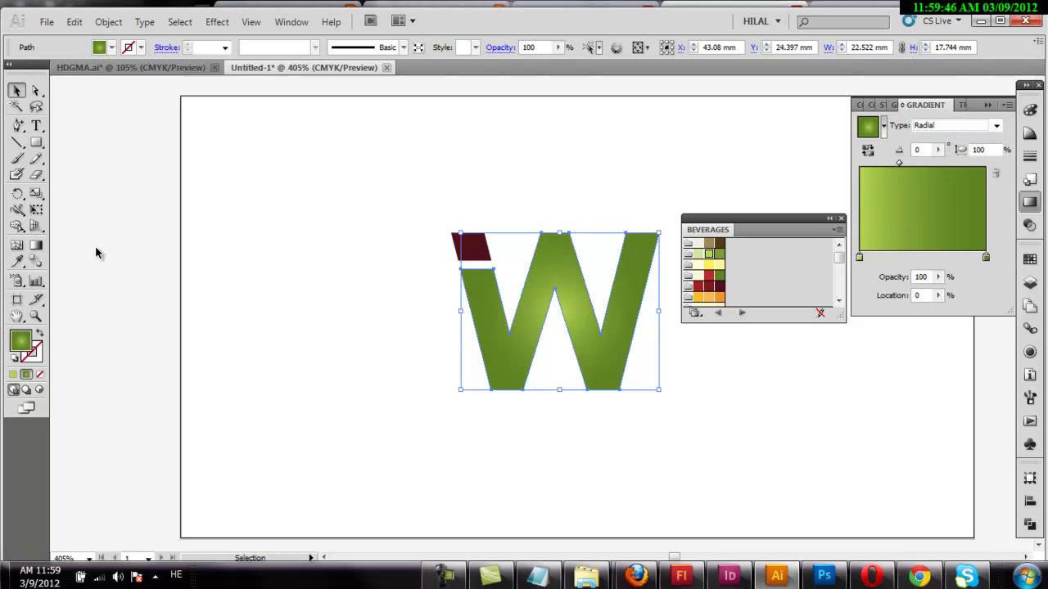
Step: Widen the W's radial gradient and centre its glow on the middle peak
left_click(36, 244)
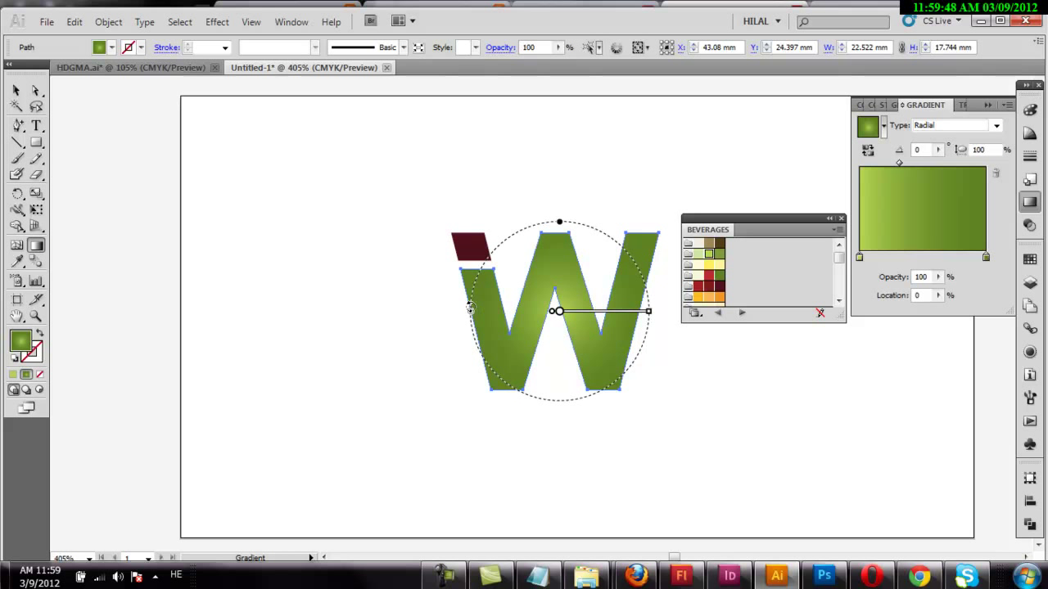
left_click_drag(473, 314, 438, 310)
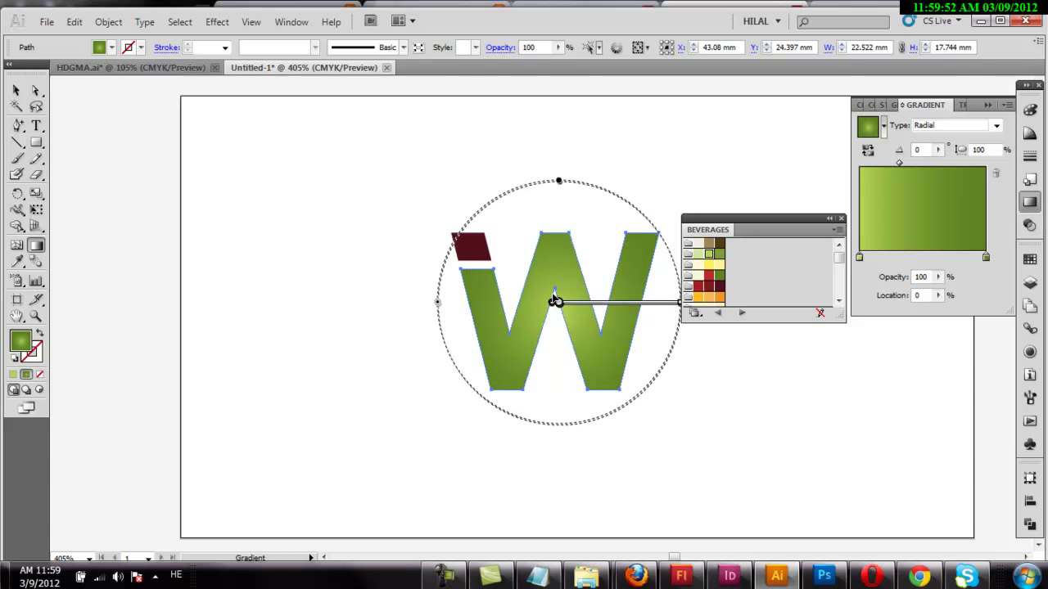
left_click_drag(556, 311, 550, 284)
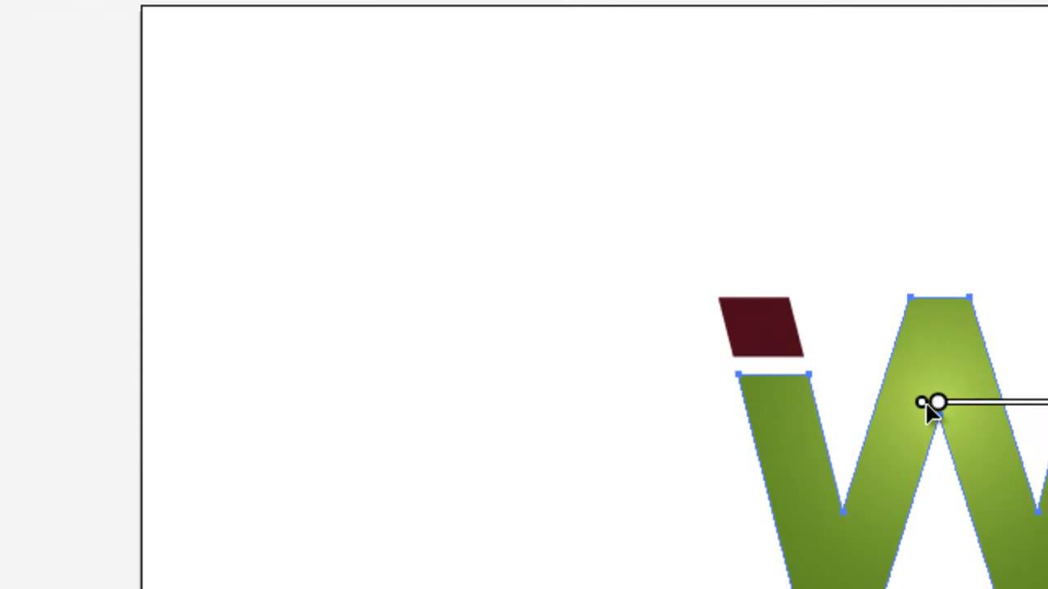
Step: Select only the dark maroon parallelogram above the W's left stroke
key("v")
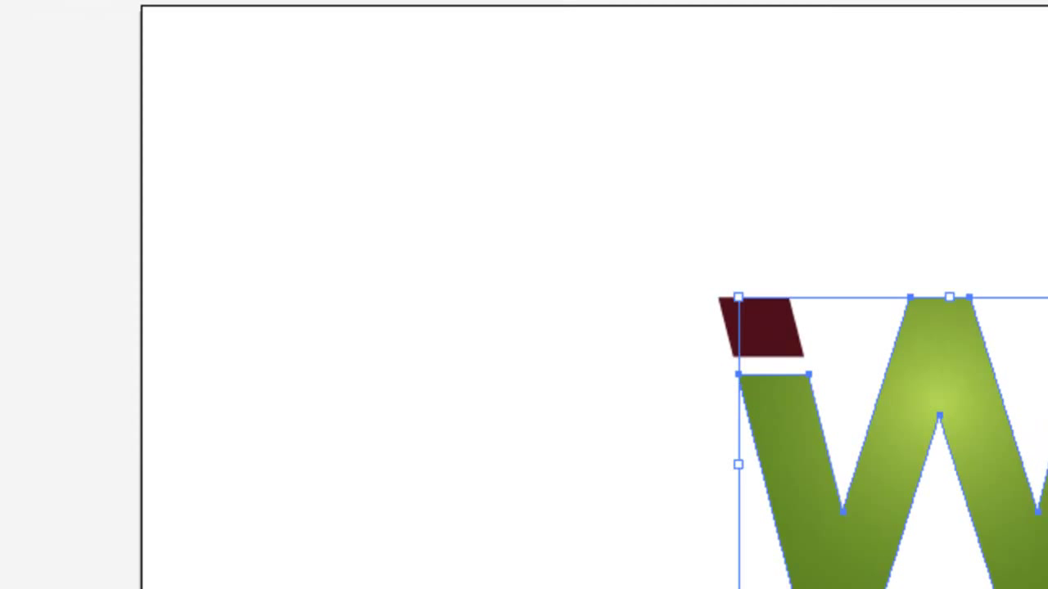
left_click(414, 108)
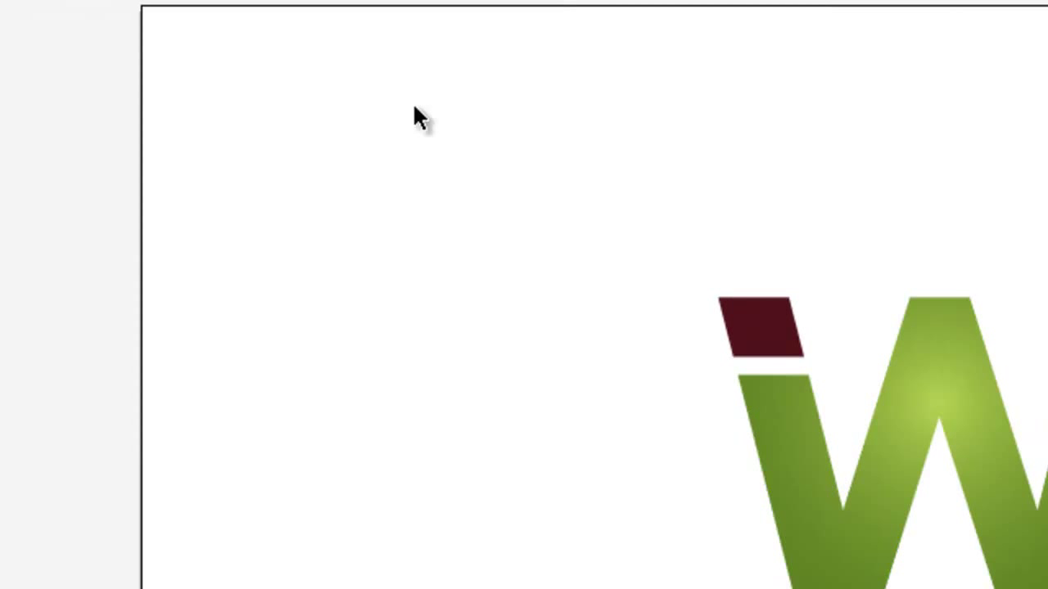
left_click(767, 333)
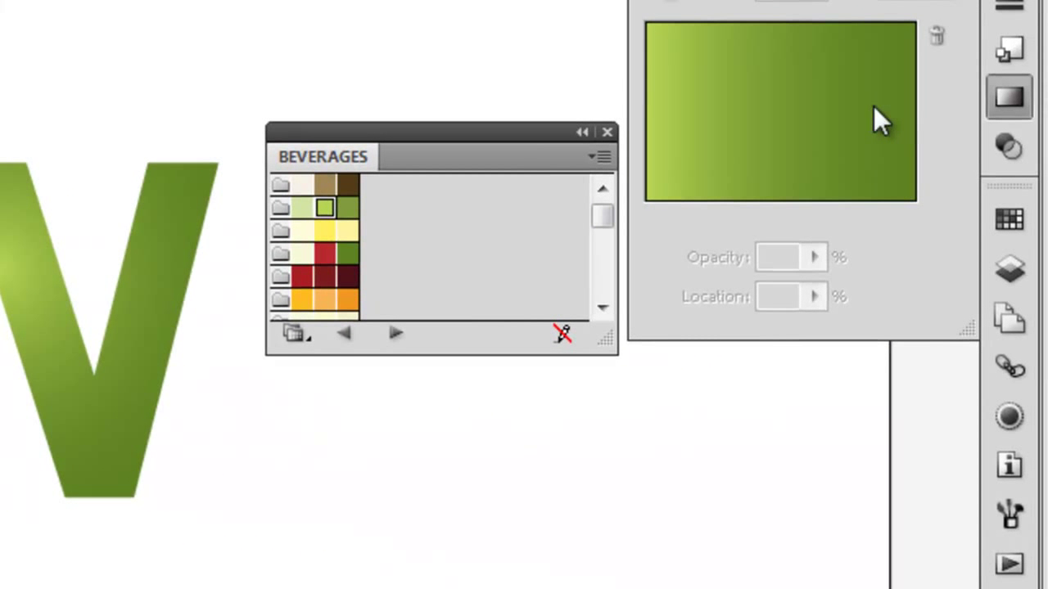
Step: Fill the parallelogram with a widened radial bright-red to dark-red gradient, then deselect
left_click_drag(348, 278, 915, 215)
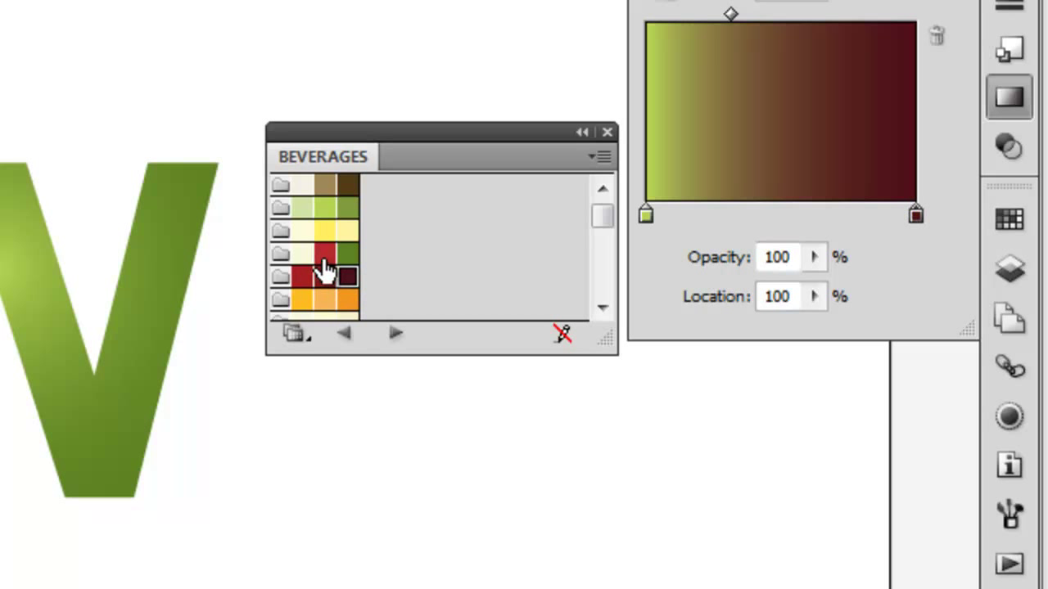
left_click_drag(325, 254, 644, 213)
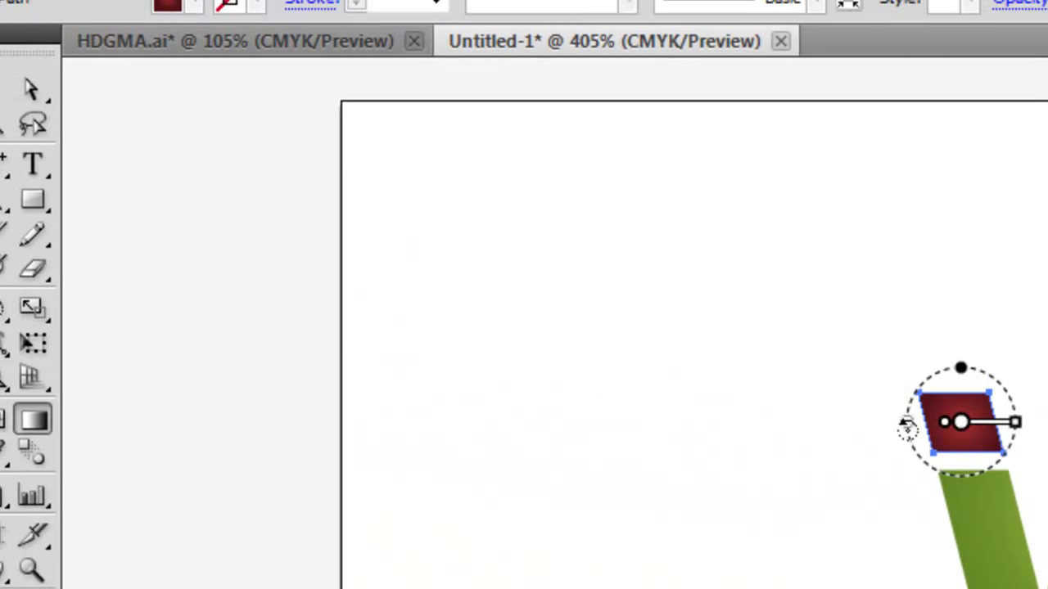
left_click_drag(910, 427, 890, 425)
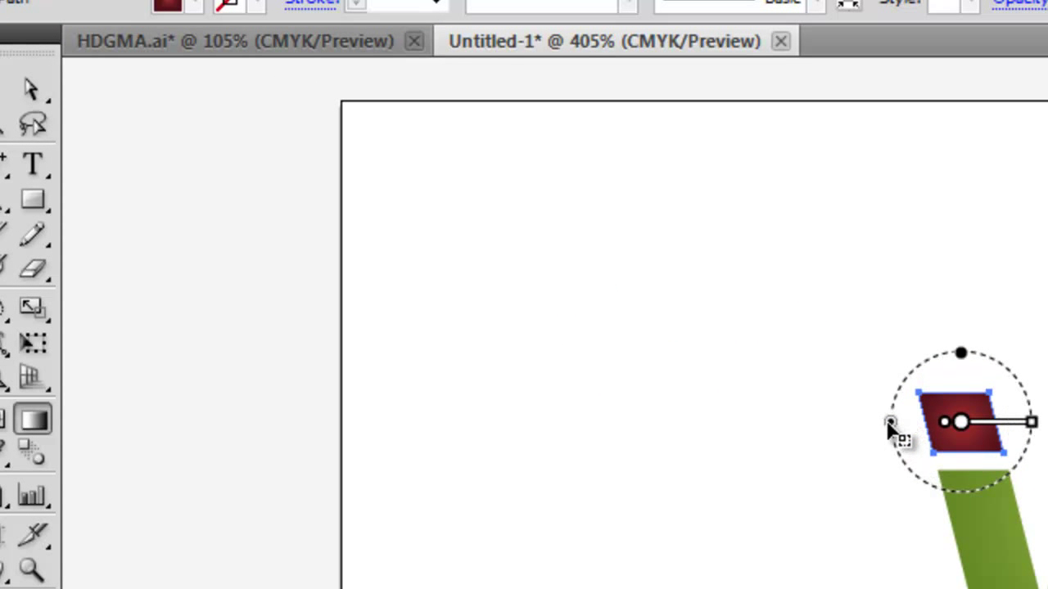
left_click(4, 89)
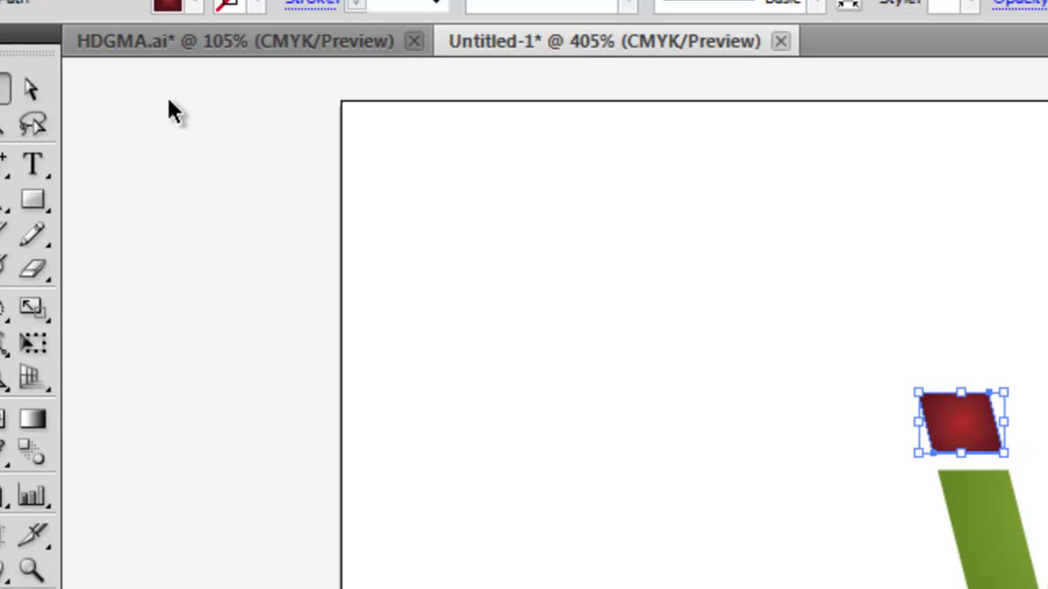
left_click(683, 150)
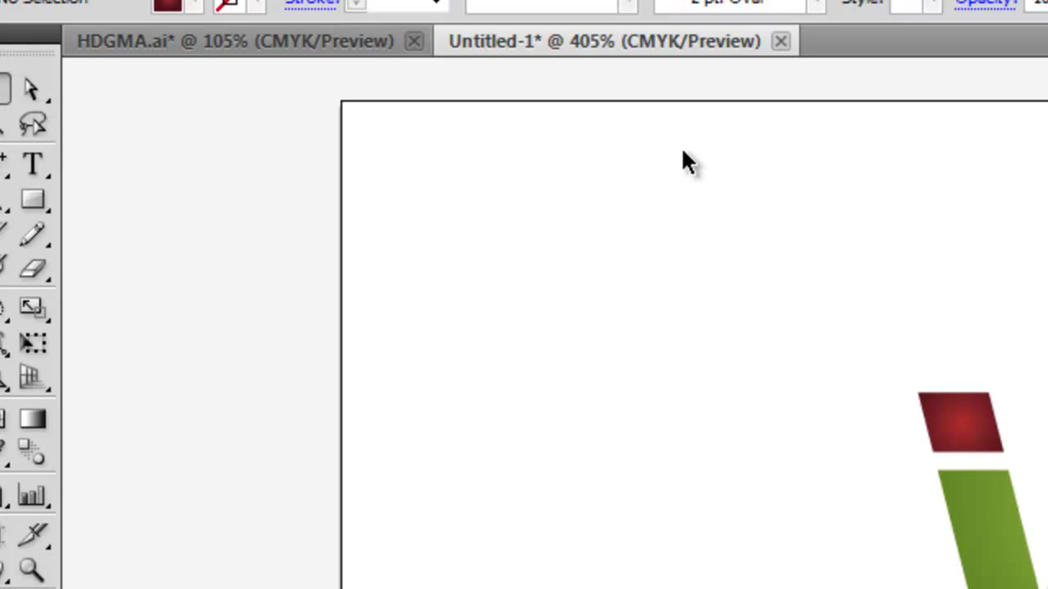
left_click(970, 524)
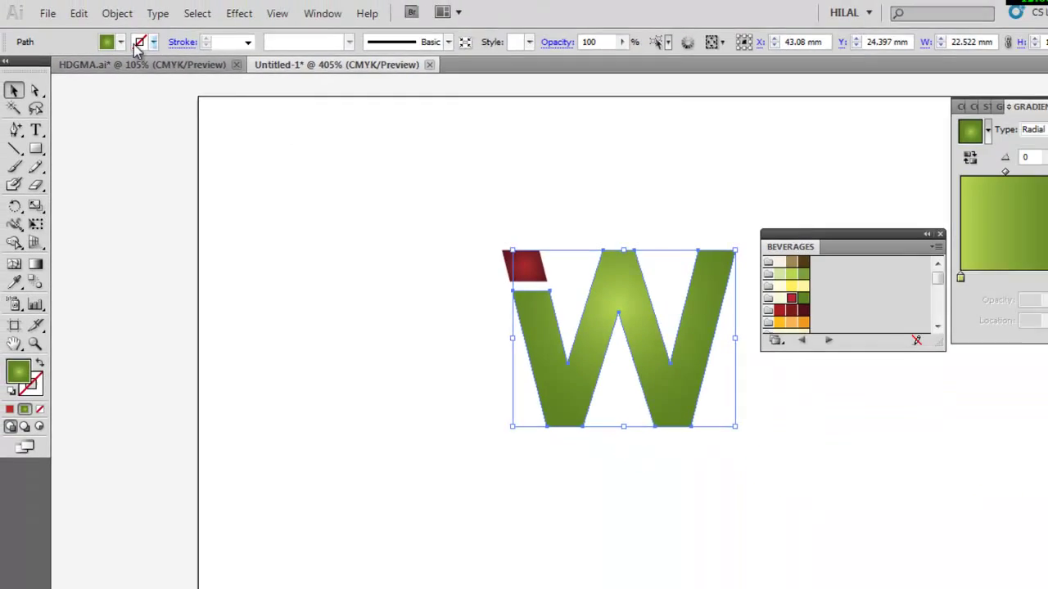
left_click(100, 47)
left_click(38, 62)
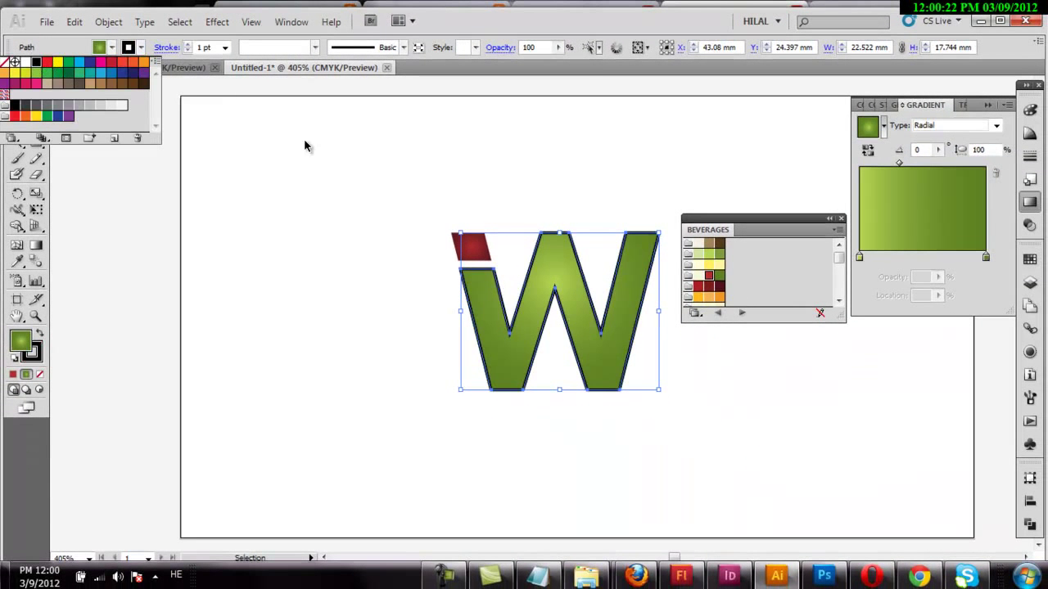
left_click(225, 49)
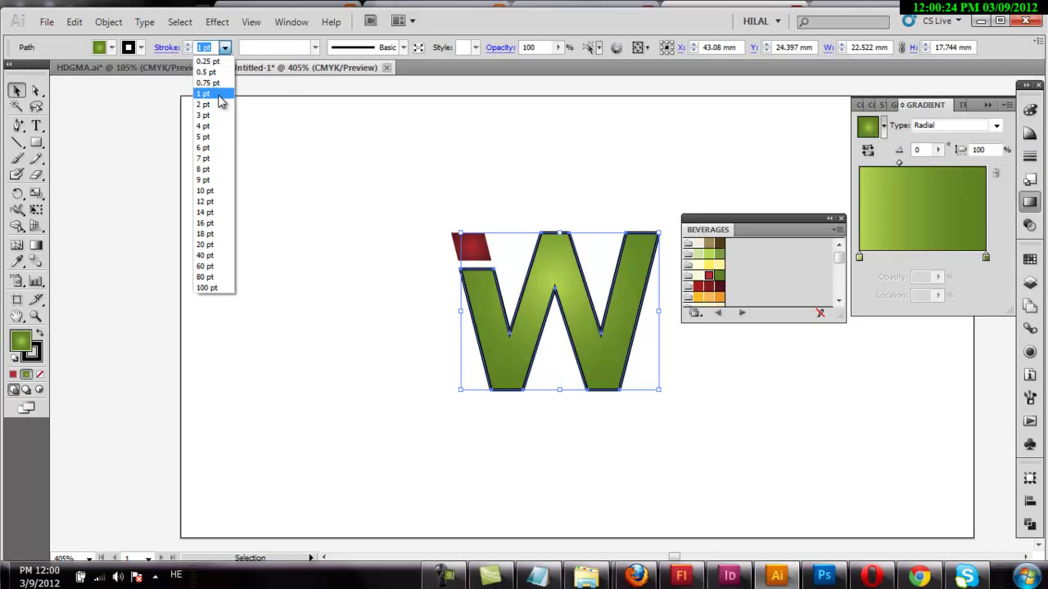
left_click(207, 61)
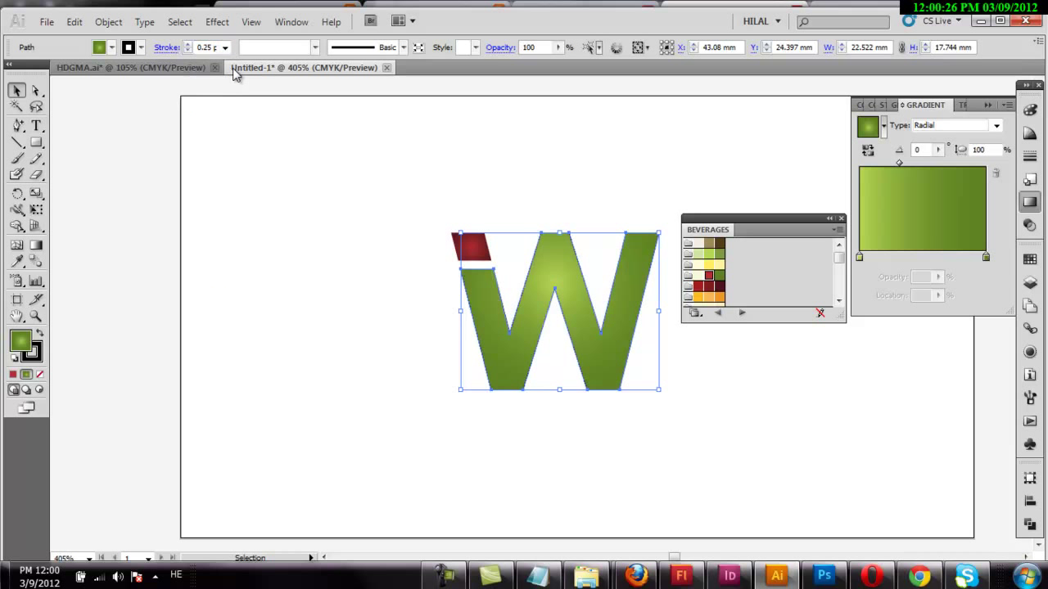
left_click(285, 123)
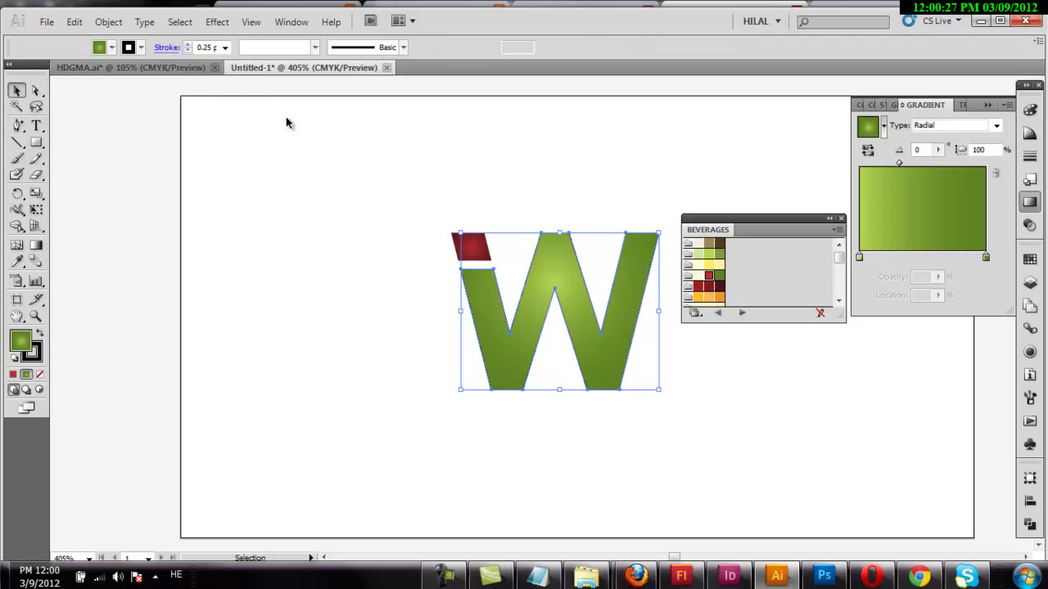
left_click(573, 272)
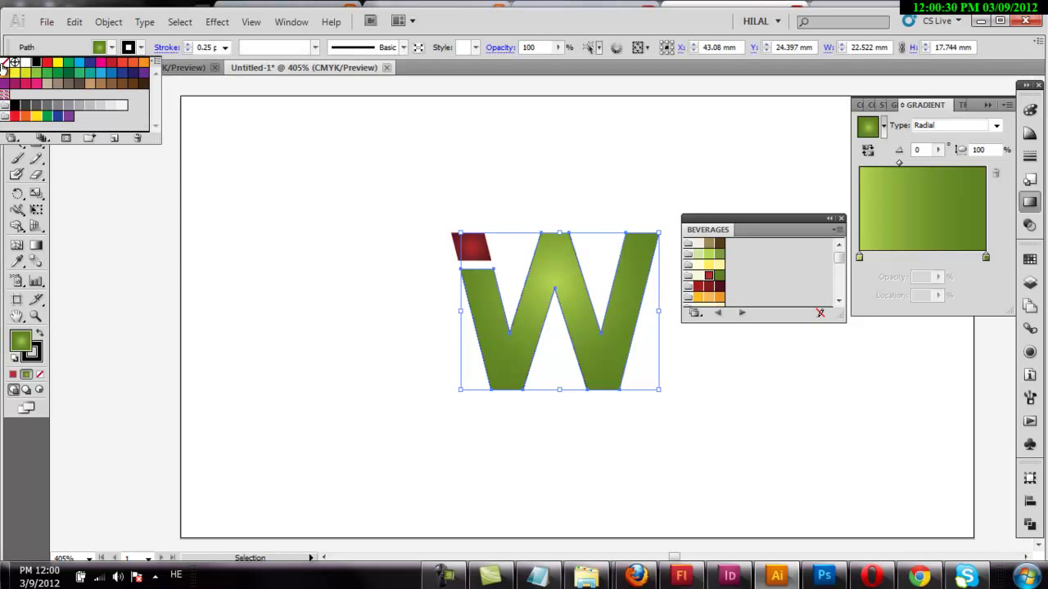
left_click(5, 63)
left_click(392, 181)
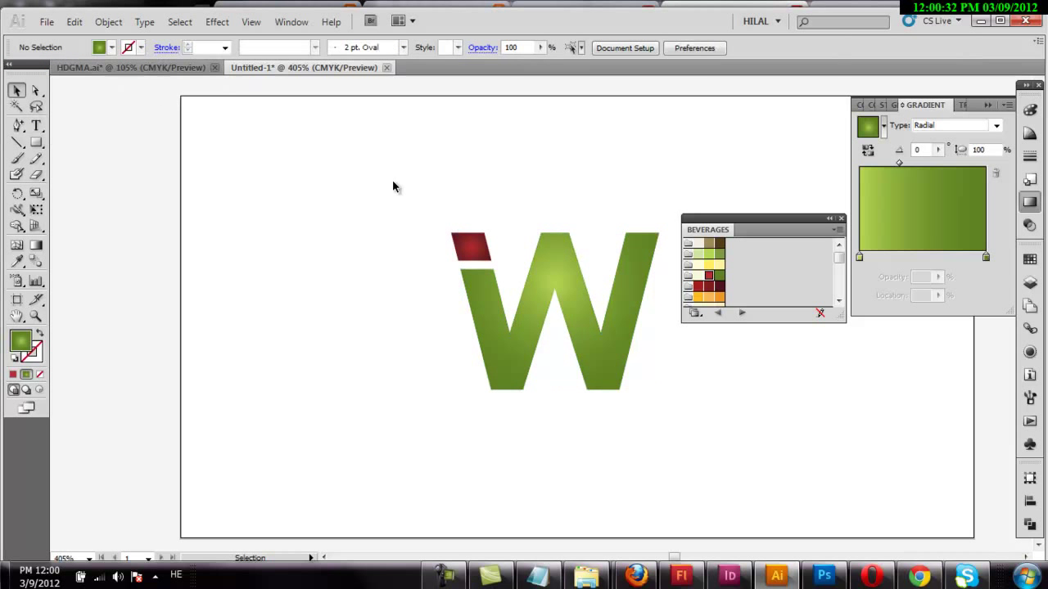
left_click(534, 265)
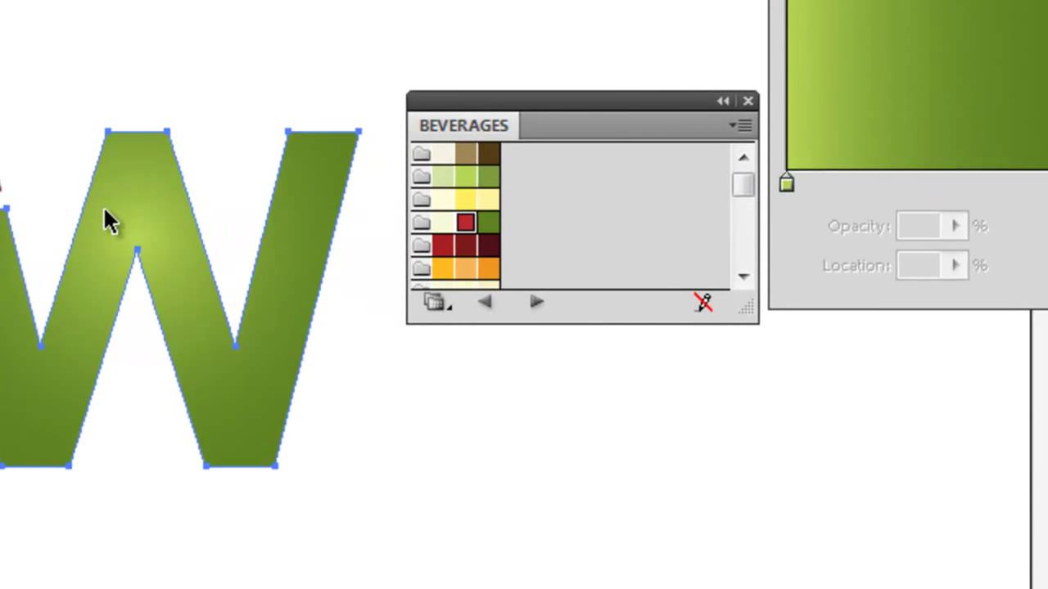
left_click(105, 211)
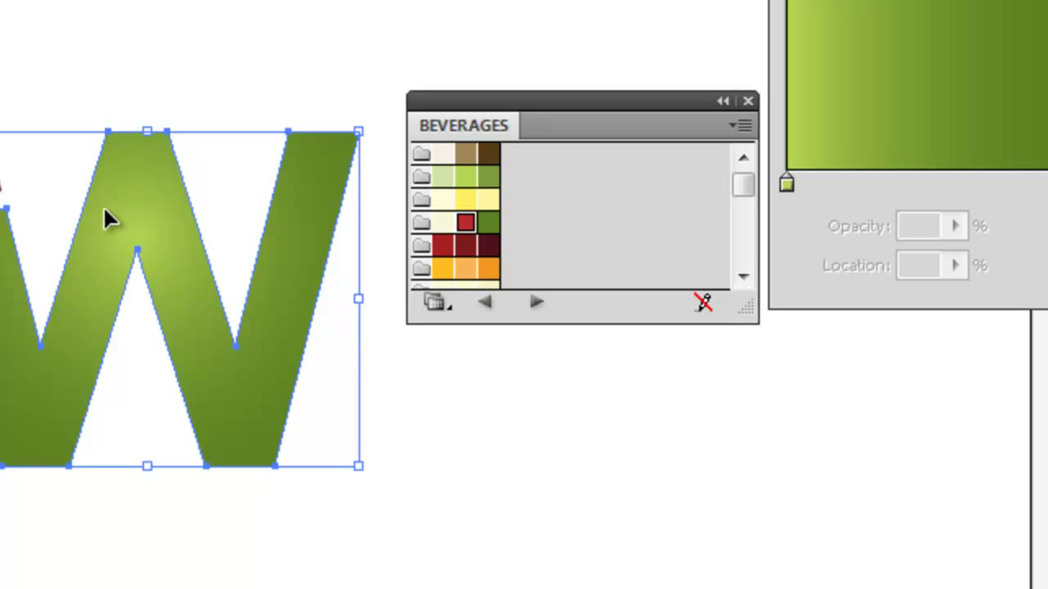
key("a")
key("v")
key("a")
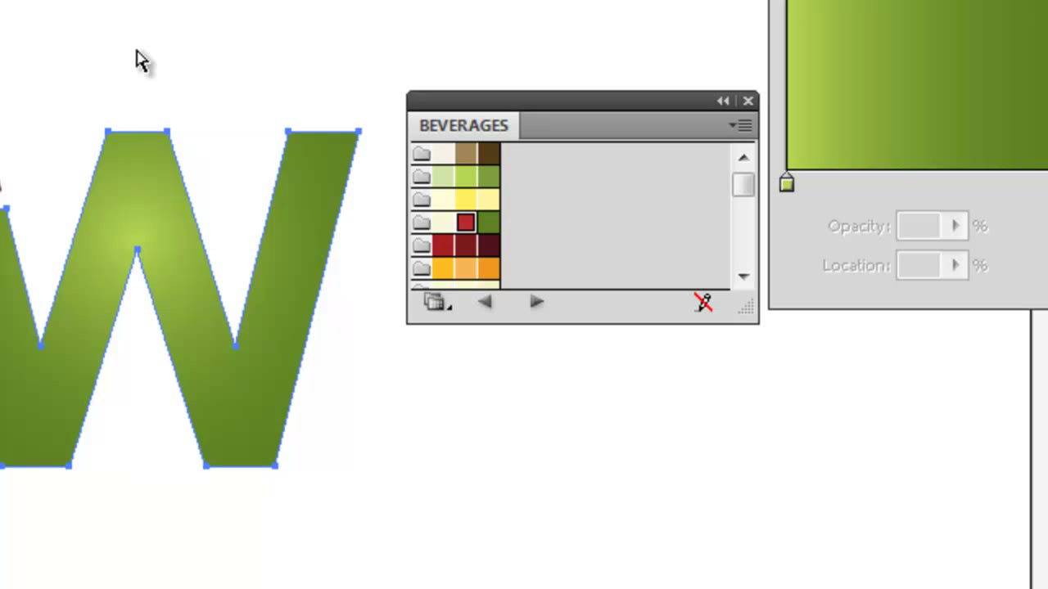
key("v")
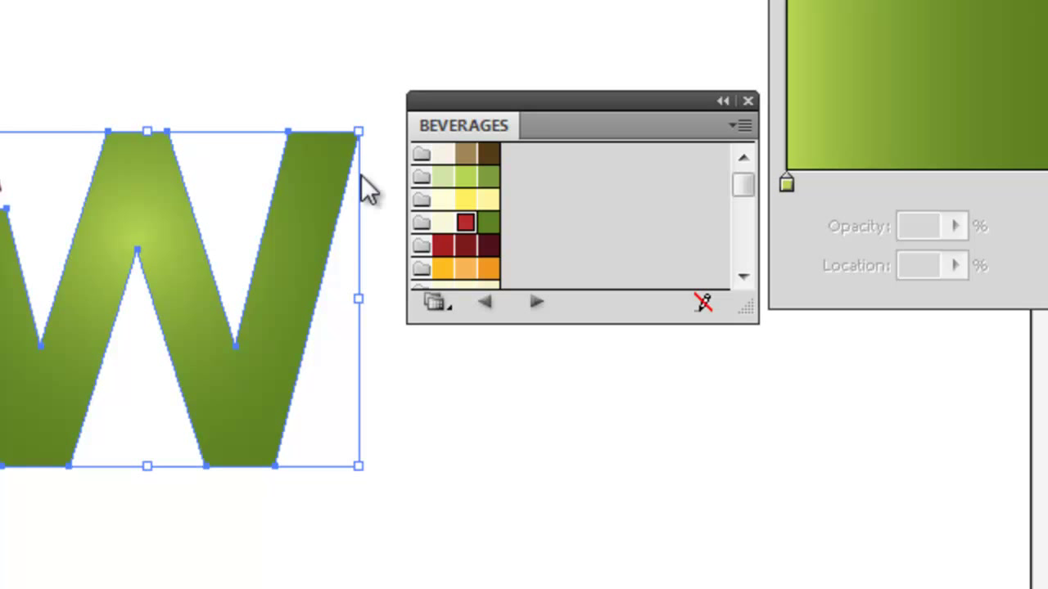
left_click(747, 101)
left_click_drag(308, 218, 535, 216)
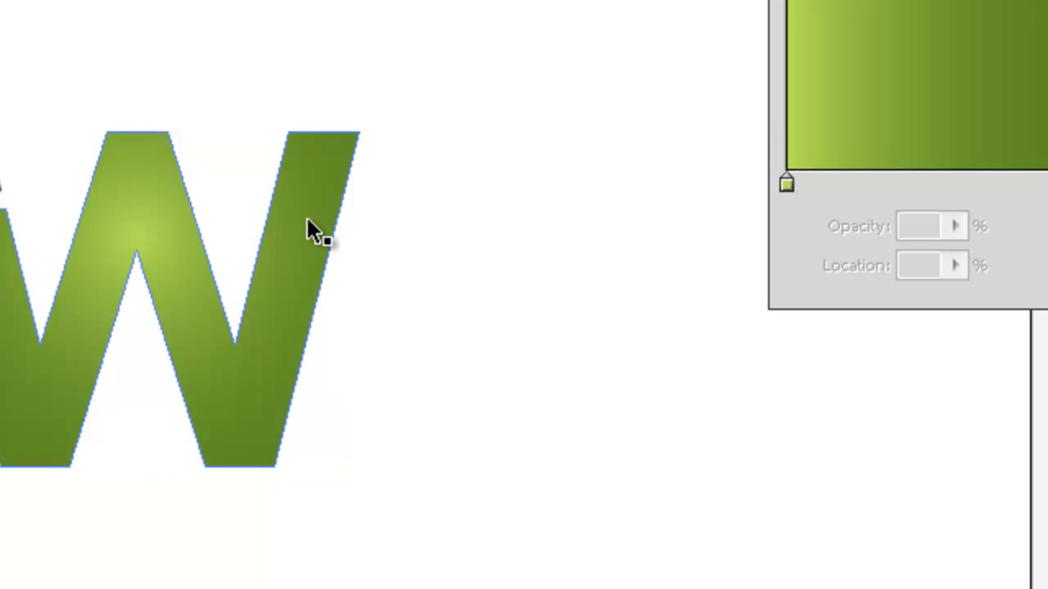
key("a")
key("ctrl+z")
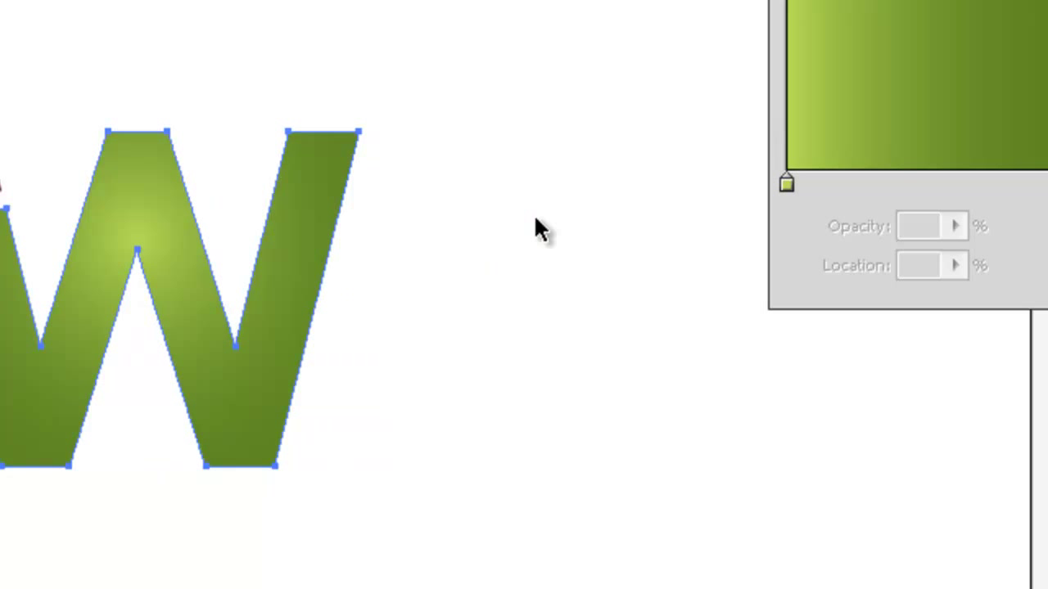
key("v")
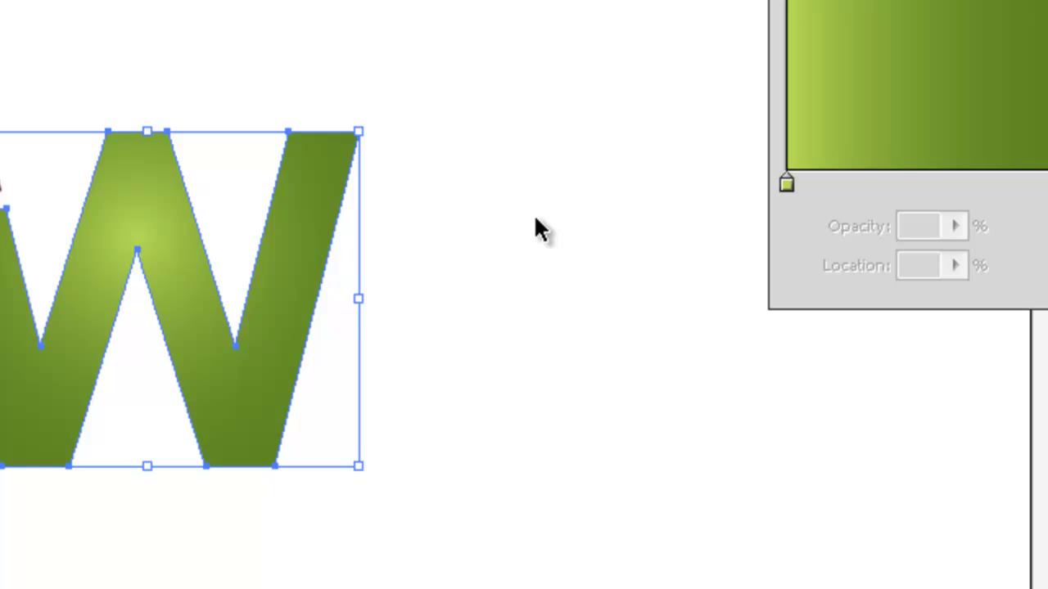
key("a")
Step: Draw an ellipse and move it over the lower part of the W
key("v")
key("a")
key("v")
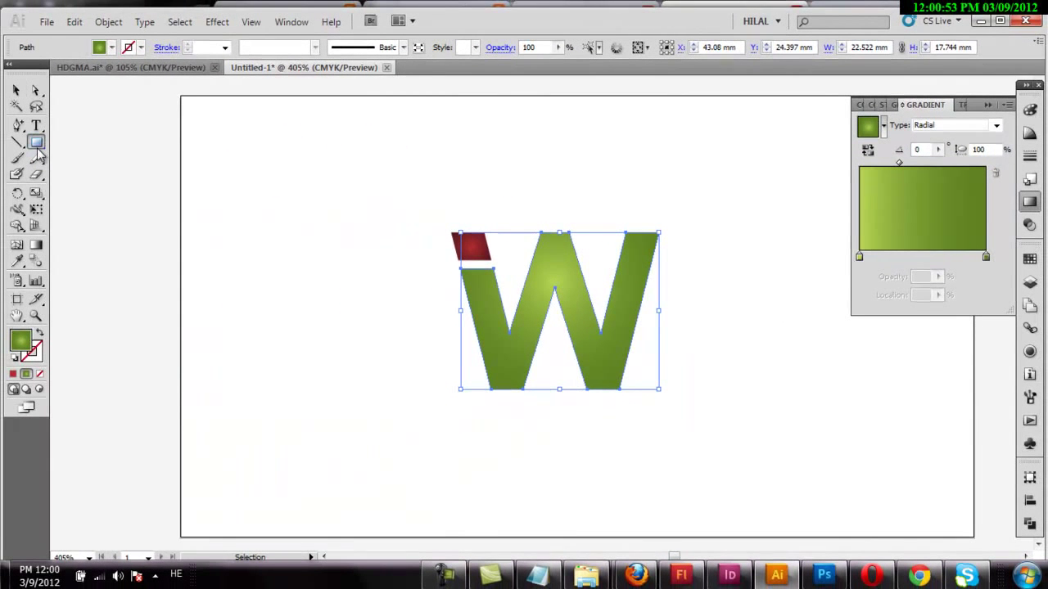
left_click_drag(36, 141, 95, 178)
left_click_drag(192, 224, 445, 417)
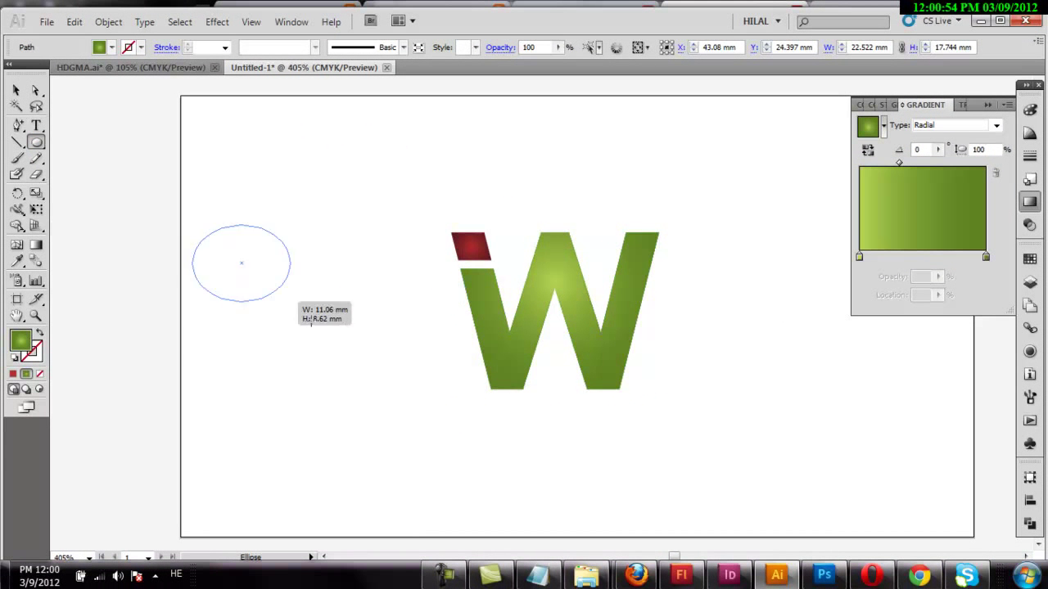
key("v")
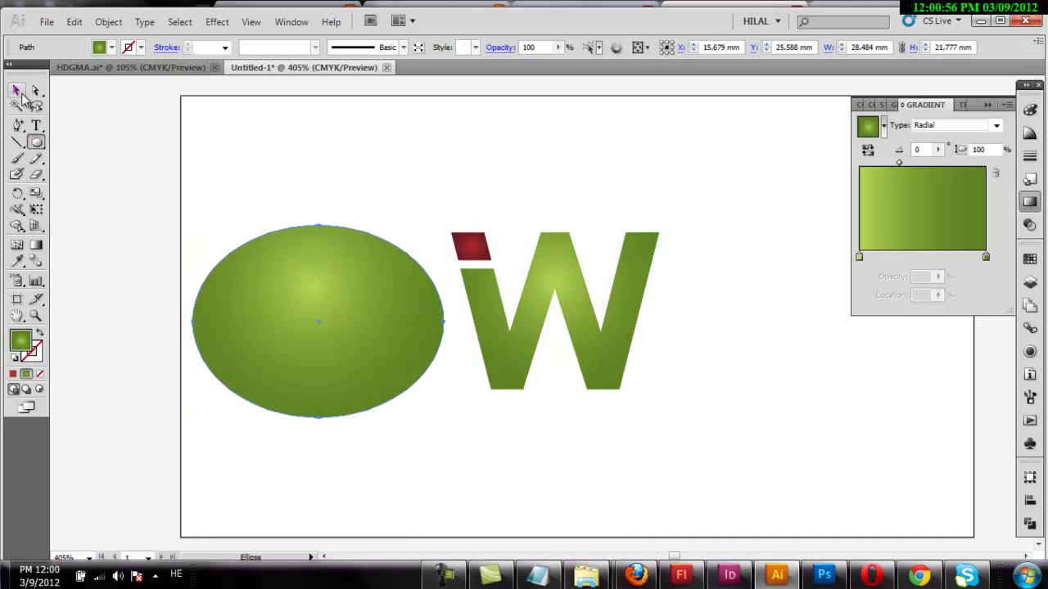
mouse_move(375, 326)
left_mouse_down()
mouse_move(585, 386)
mouse_move(594, 363)
left_mouse_up()
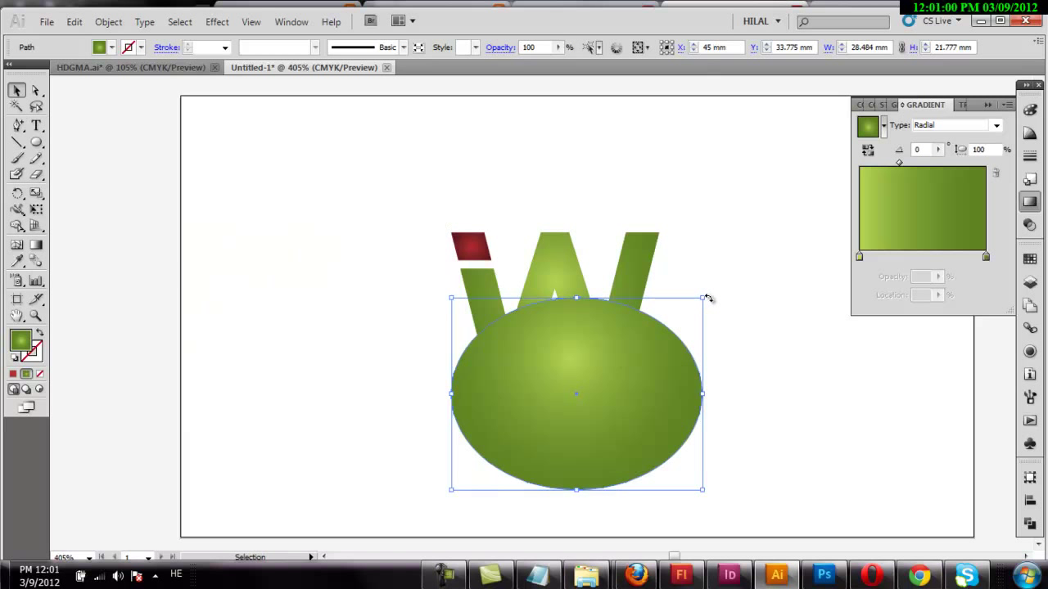
Step: Tilt the ellipse slightly, then Pathfinder-Divide the W along its curve
left_click_drag(708, 298, 697, 274)
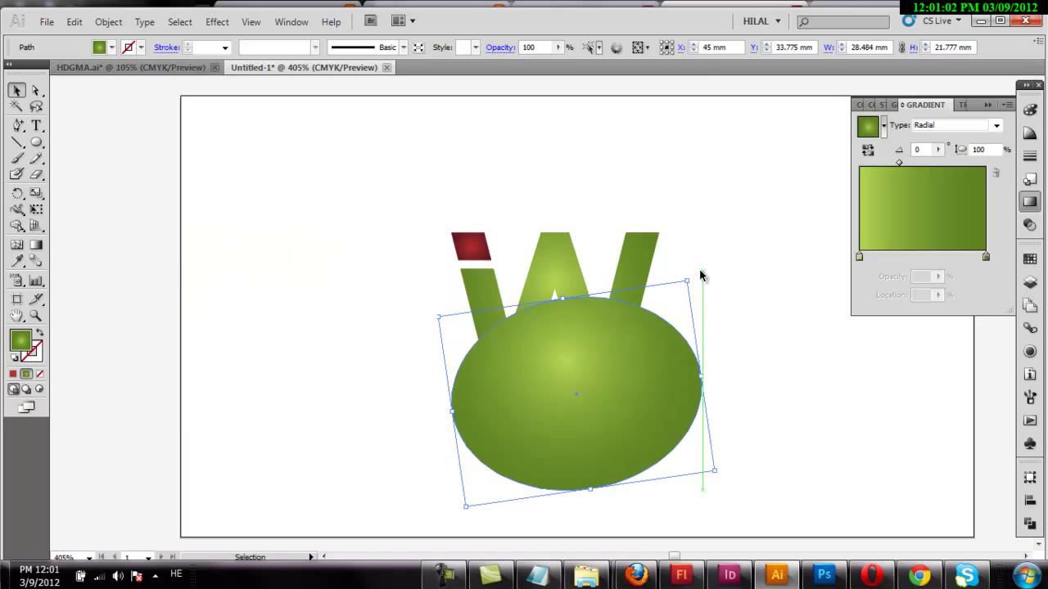
left_click(637, 261, "shift")
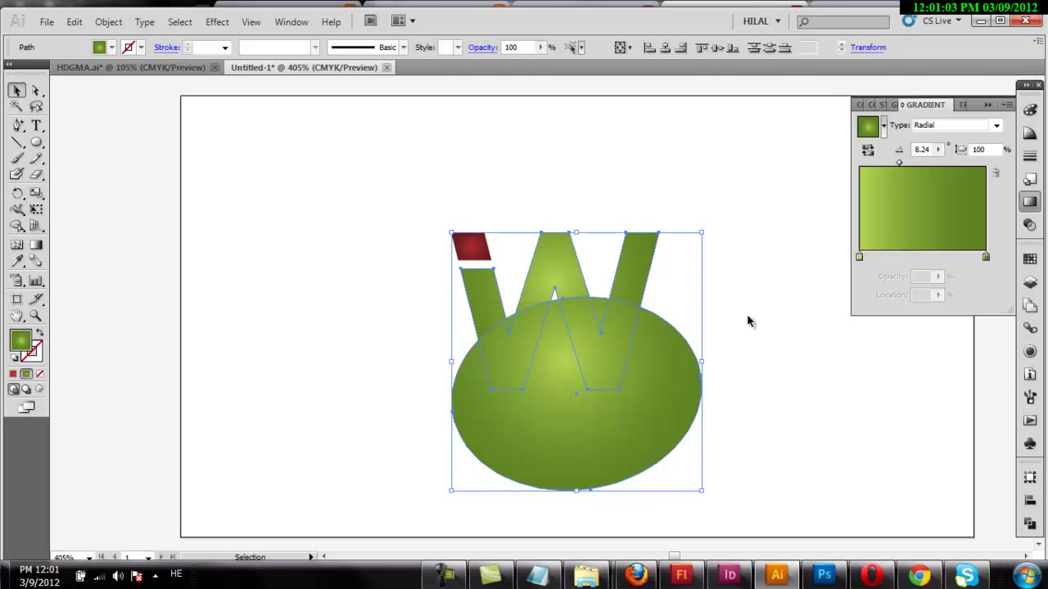
left_click(1029, 524)
left_click(890, 500)
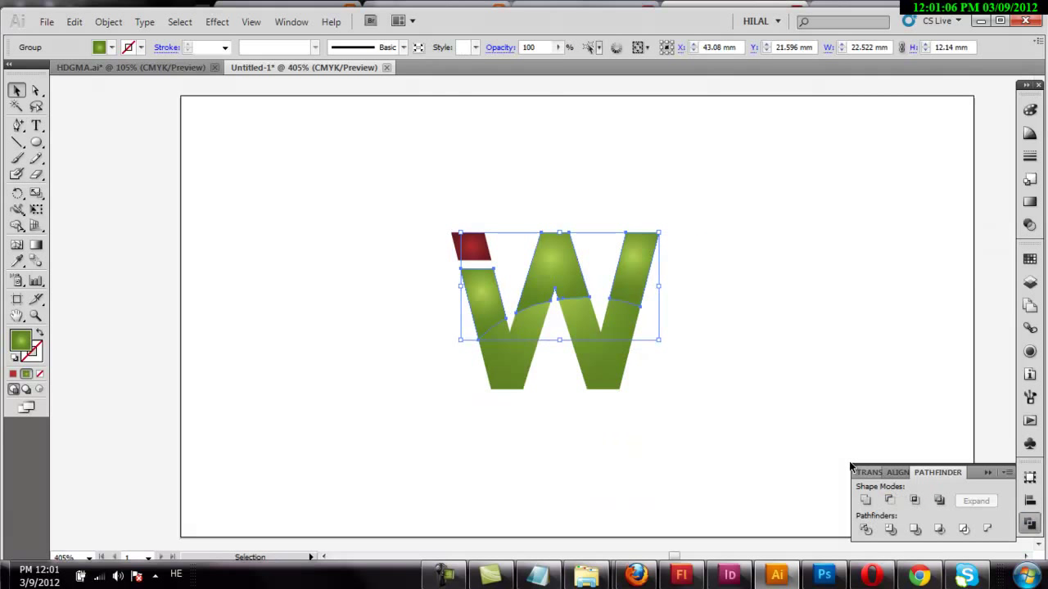
Step: Fill the upper W pieces white and apply a black-to-white linear gradient
left_click(112, 47)
left_click(24, 64)
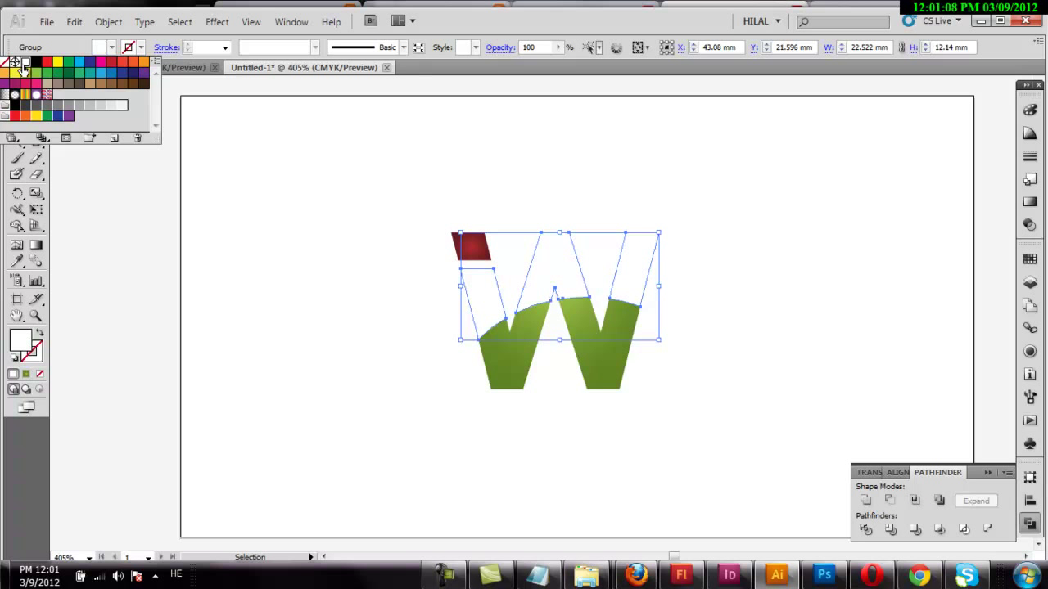
left_click(1033, 203)
left_click(1029, 202)
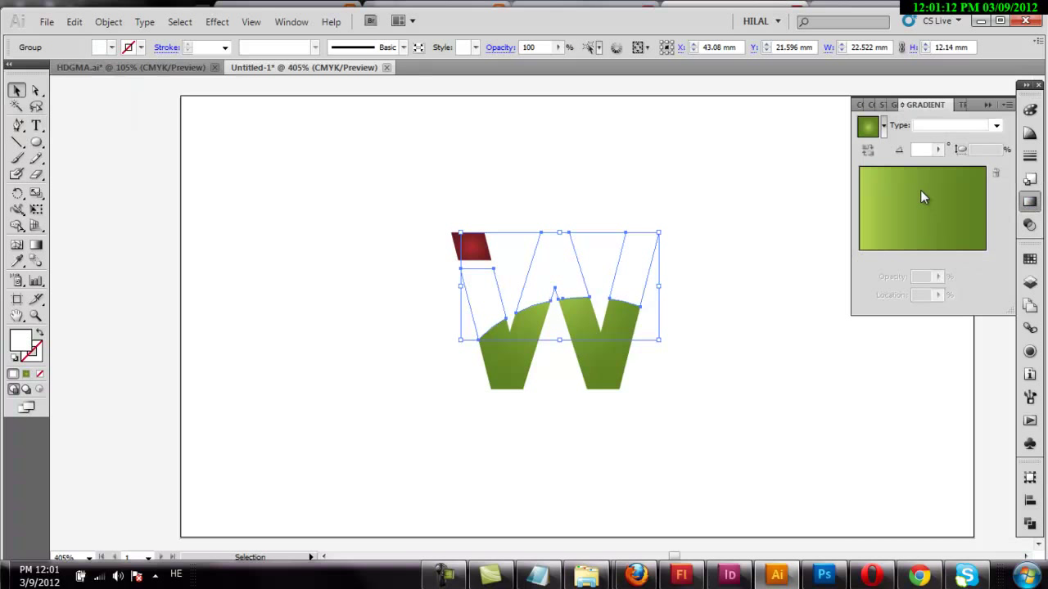
left_click(884, 126)
left_click(907, 181)
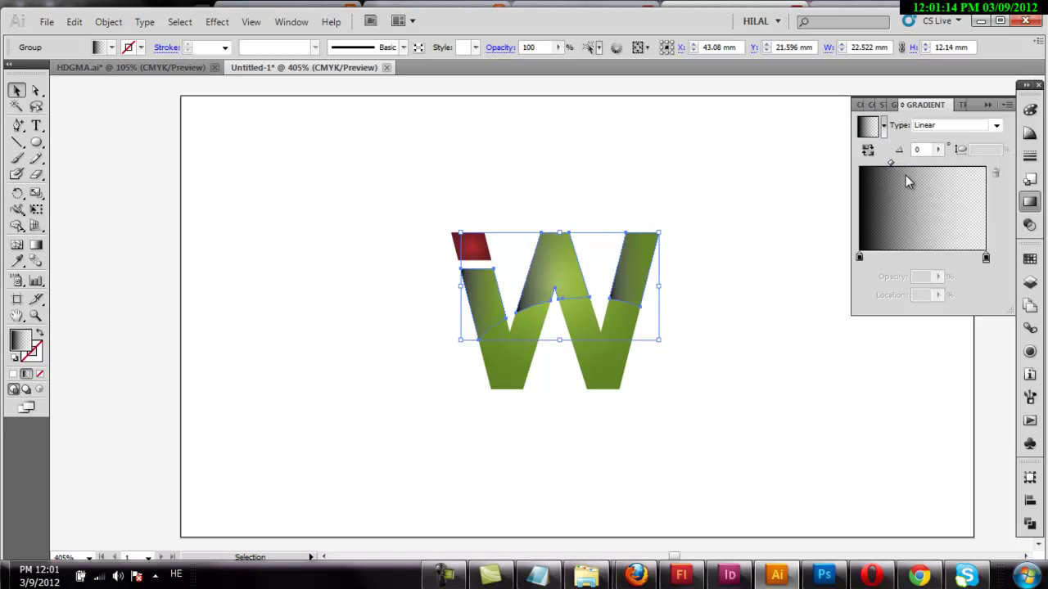
Step: Set the gradient angle to 64°, reverse it, and move the midpoint to 57.5%
left_click(939, 151)
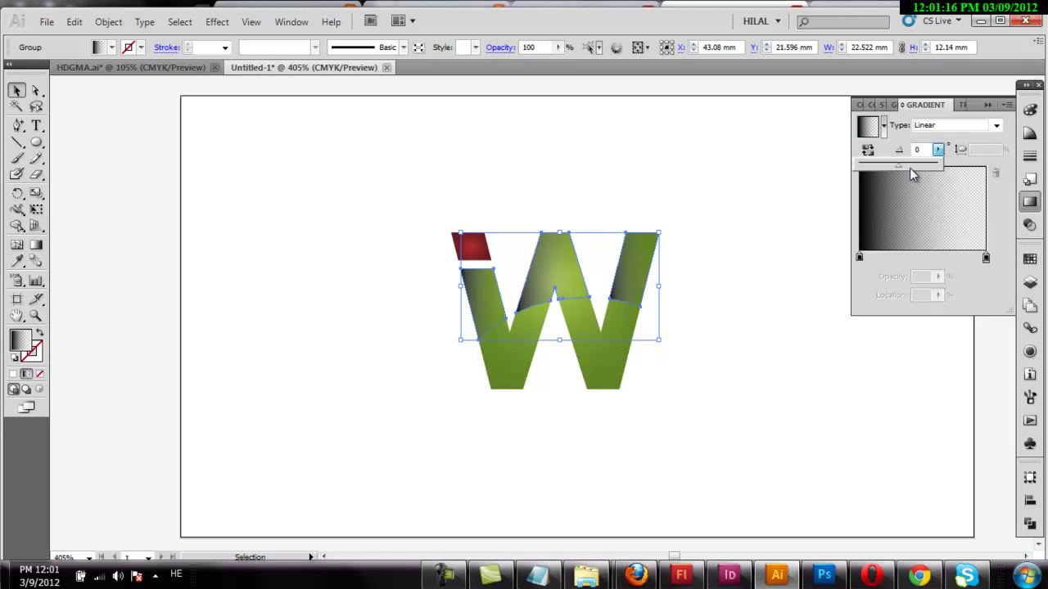
left_click_drag(912, 167, 912, 163)
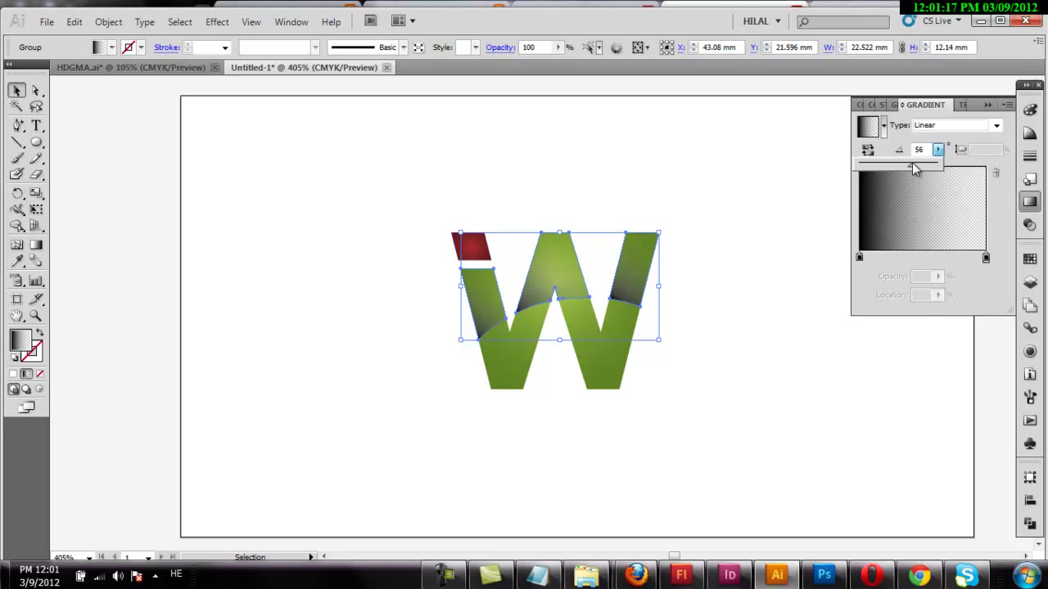
left_click(870, 152)
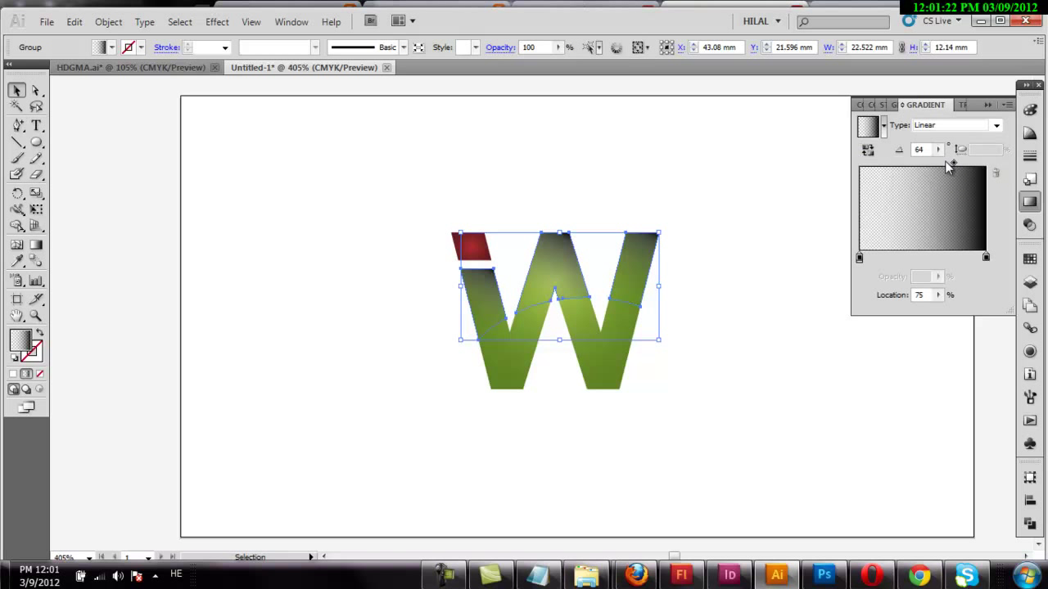
left_click_drag(953, 162, 930, 162)
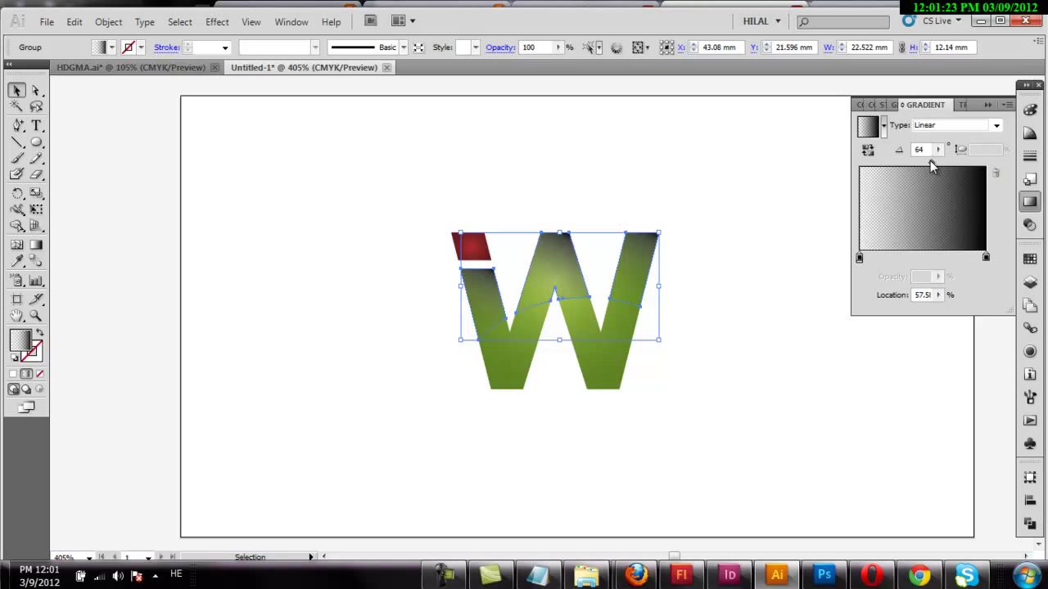
Step: Make both gradient stops white, with the left stop at 0% opacity
left_click(986, 259)
double_click(985, 259)
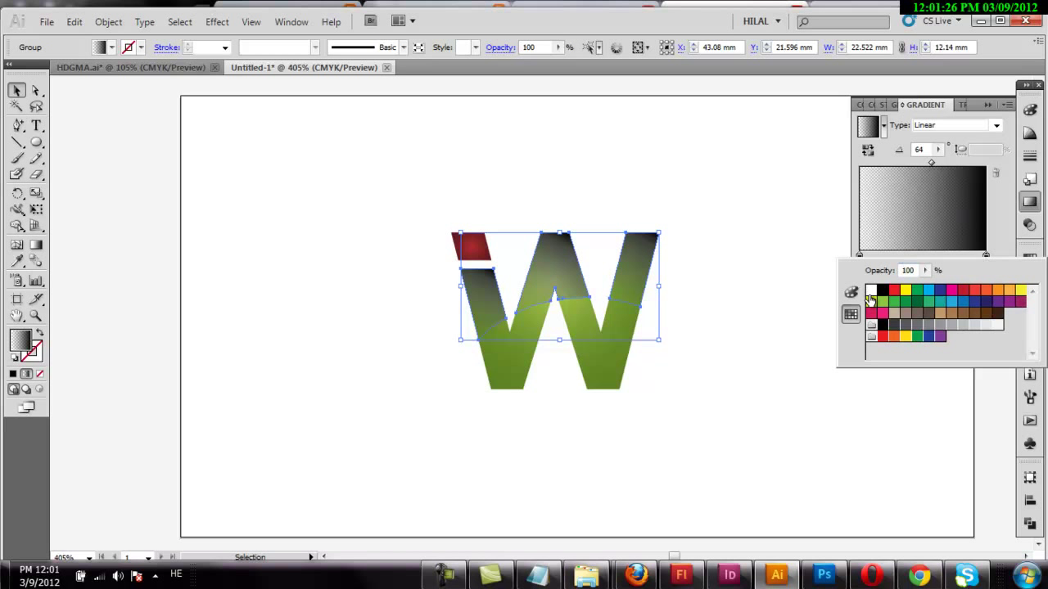
left_click(870, 292)
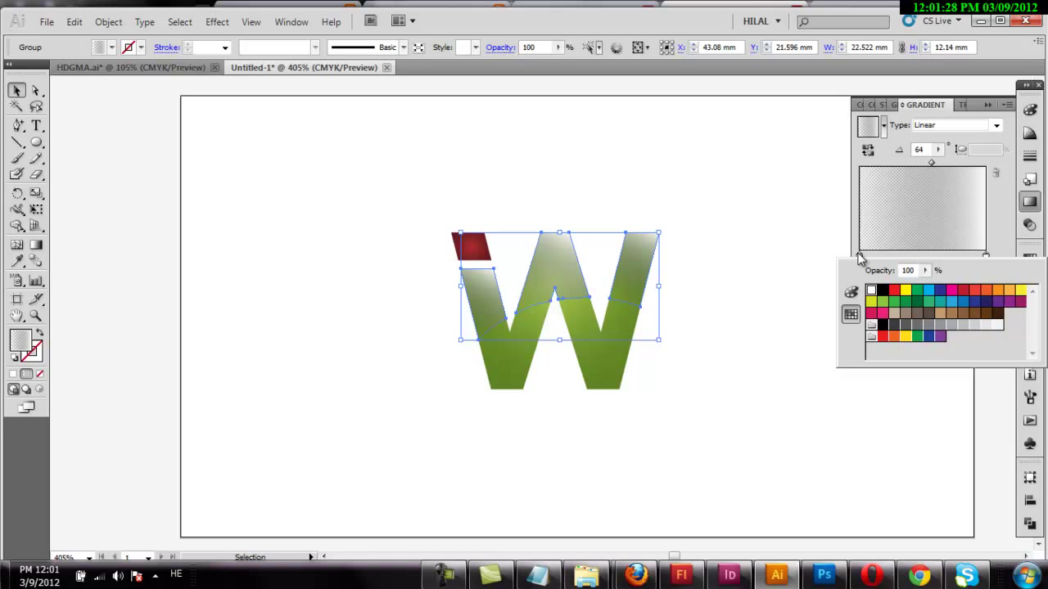
left_click(859, 258)
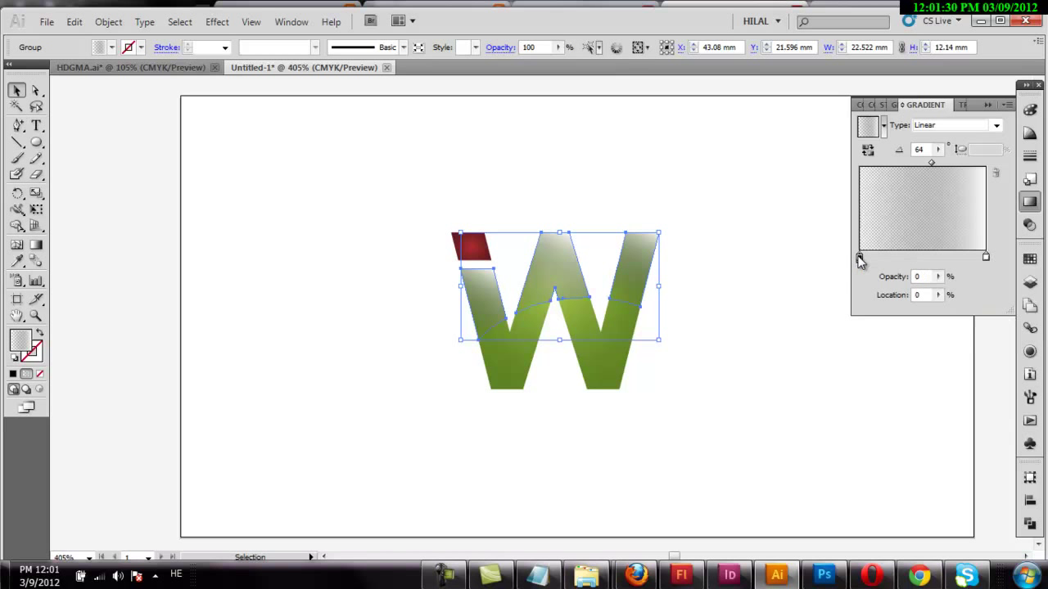
double_click(859, 259)
left_click(869, 291)
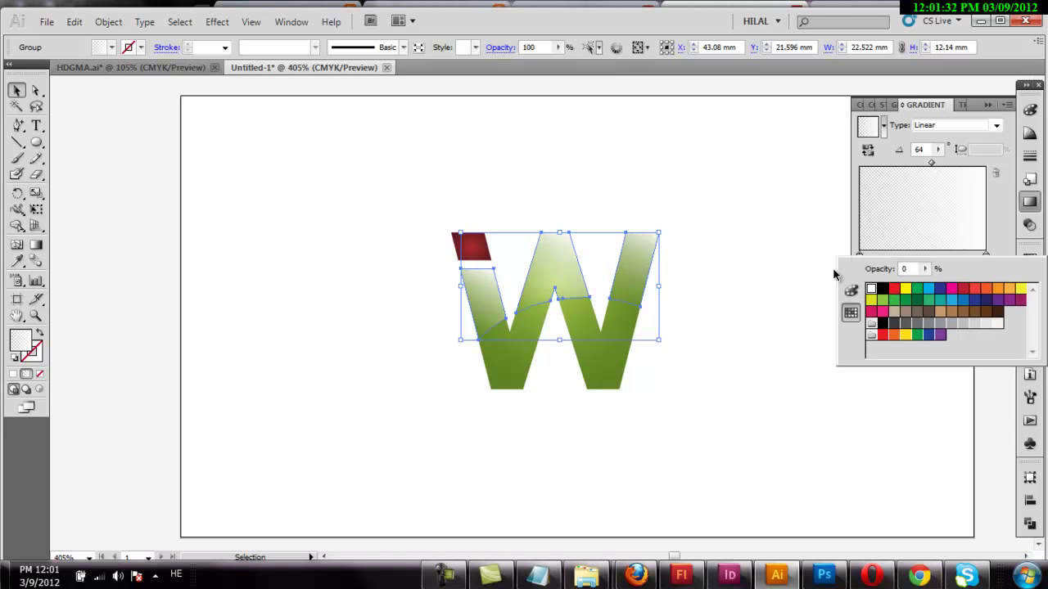
Step: Lower the pieces' overall opacity and preview the gloss with the W deselected
left_click(556, 49)
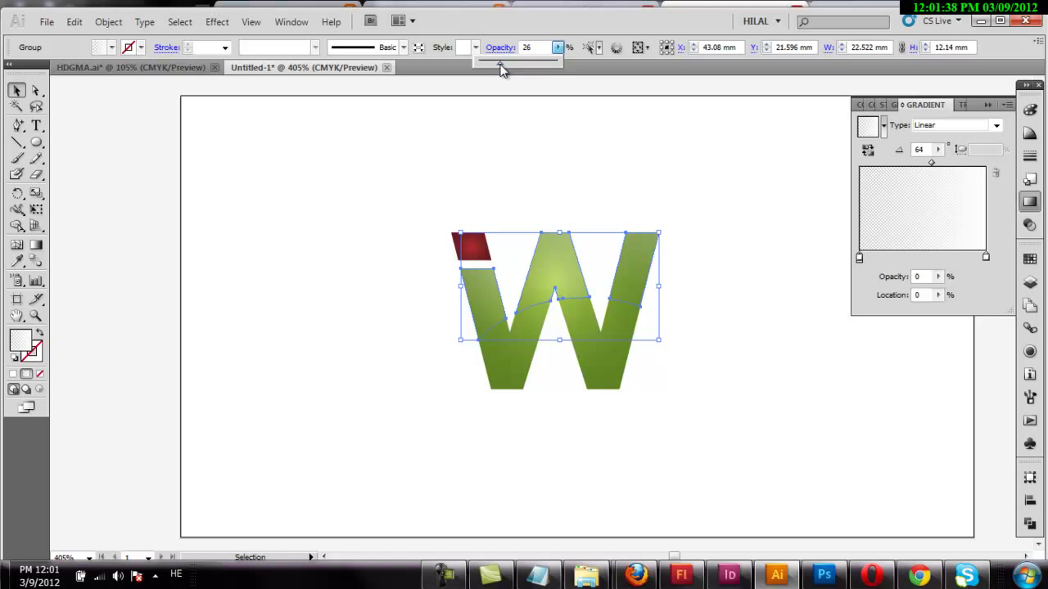
left_click(116, 90)
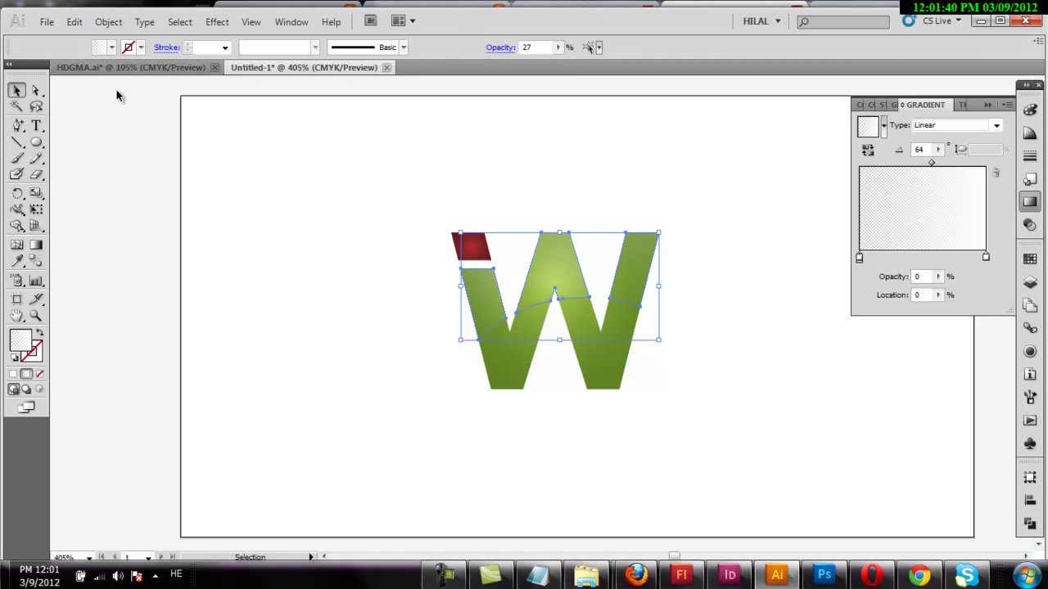
left_click(550, 273)
left_click(558, 46)
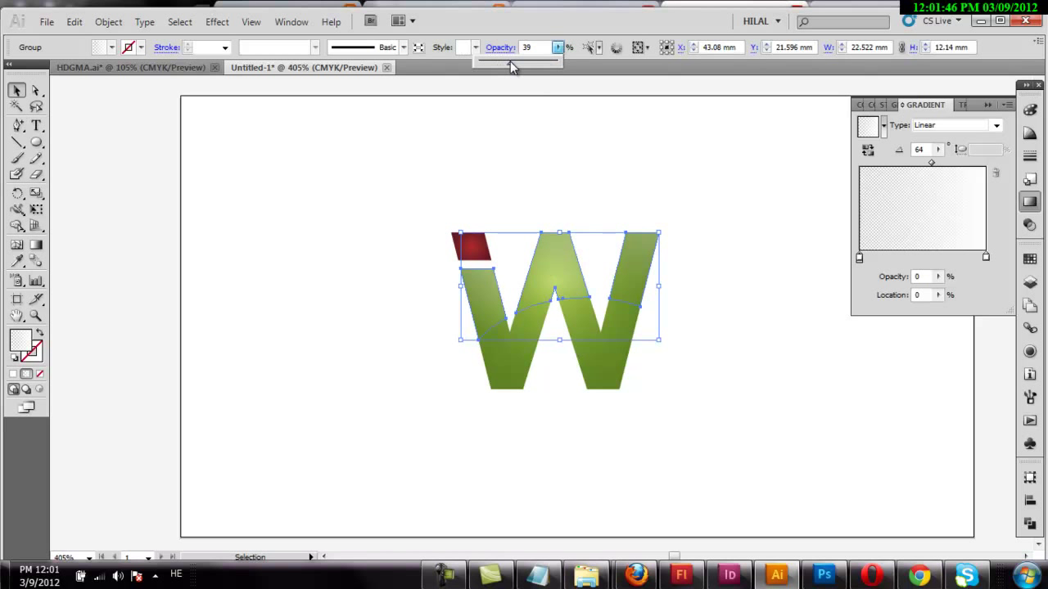
left_click(566, 131)
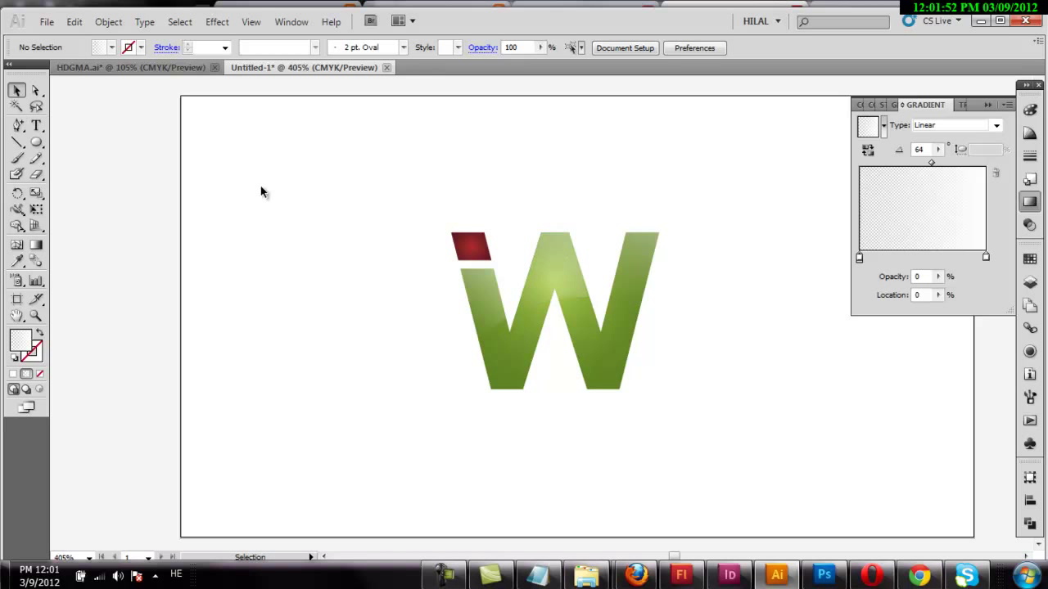
Step: Draw a wide ellipse left of the W and fill it dark blue
left_click_drag(37, 143, 92, 178)
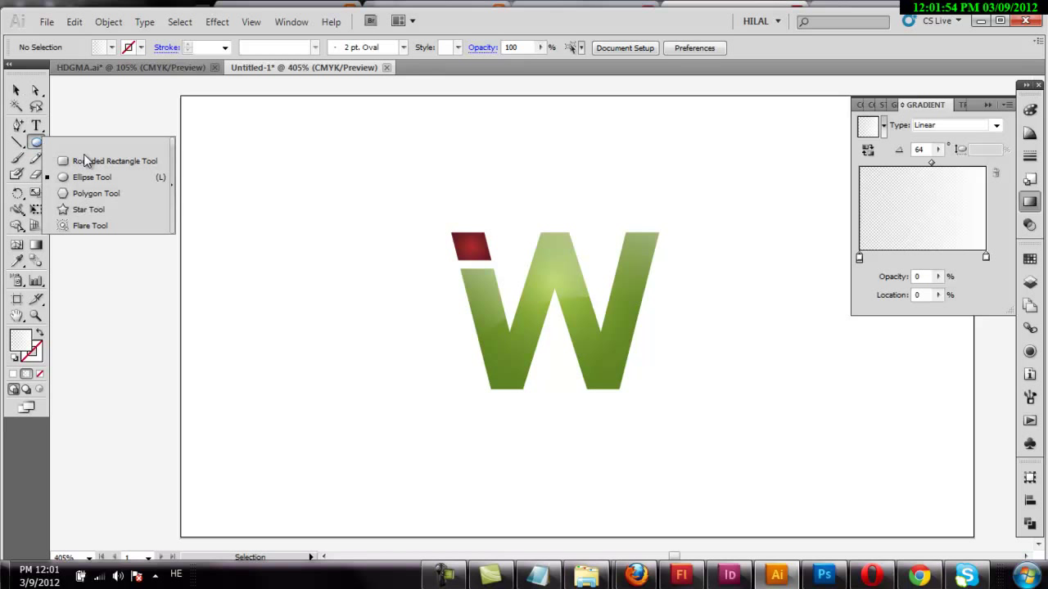
mouse_move(247, 201)
left_mouse_down()
mouse_move(437, 291)
mouse_move(458, 289)
left_mouse_up()
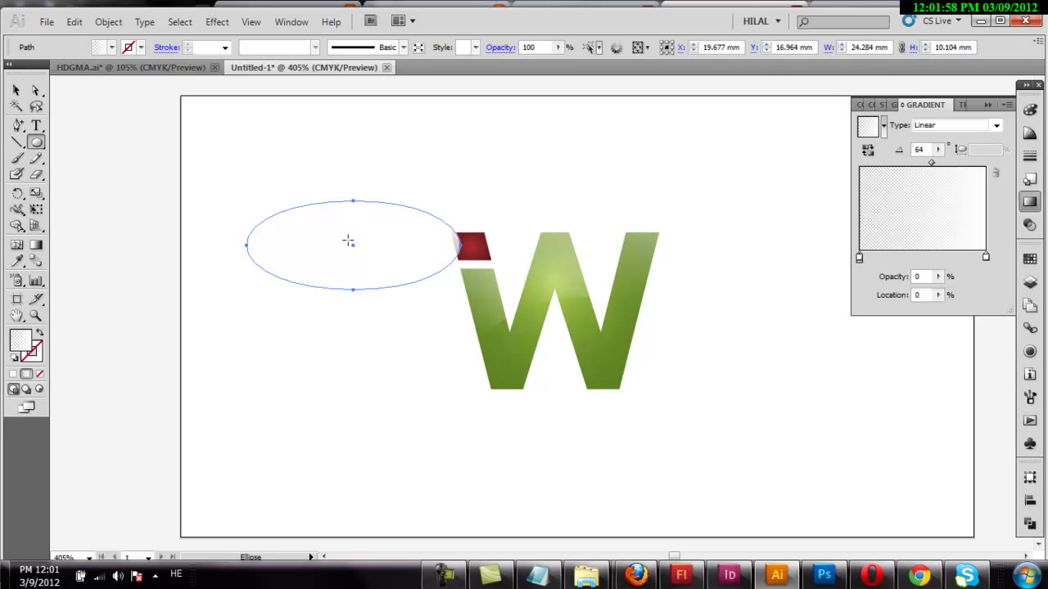
left_click(111, 47)
left_click(93, 69)
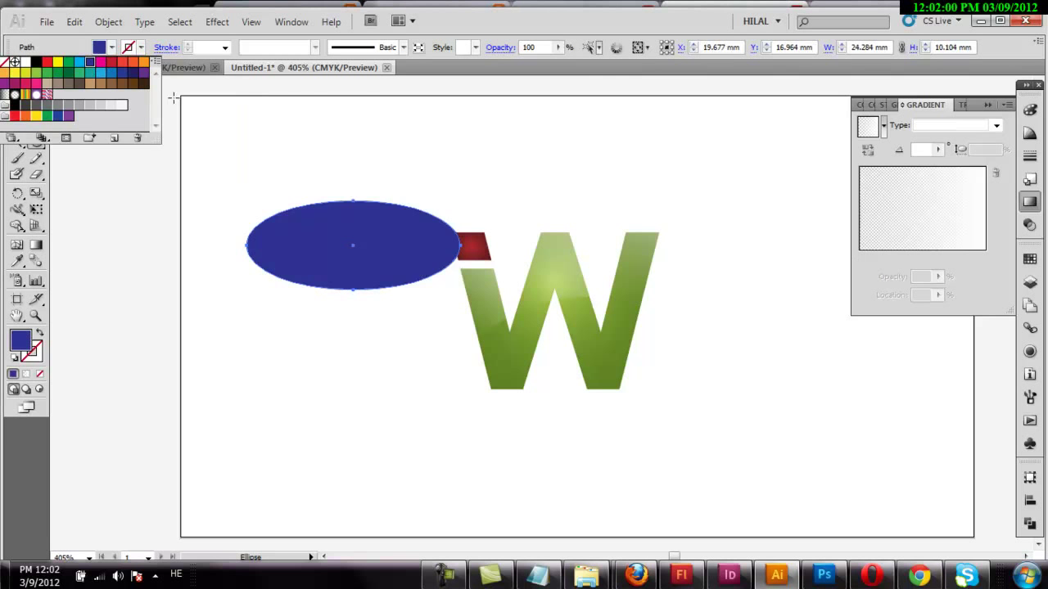
Step: Duplicate the ellipse, shrink and centre the copy, then subtract it with Minus Front
right_click(387, 173)
left_click(25, 97)
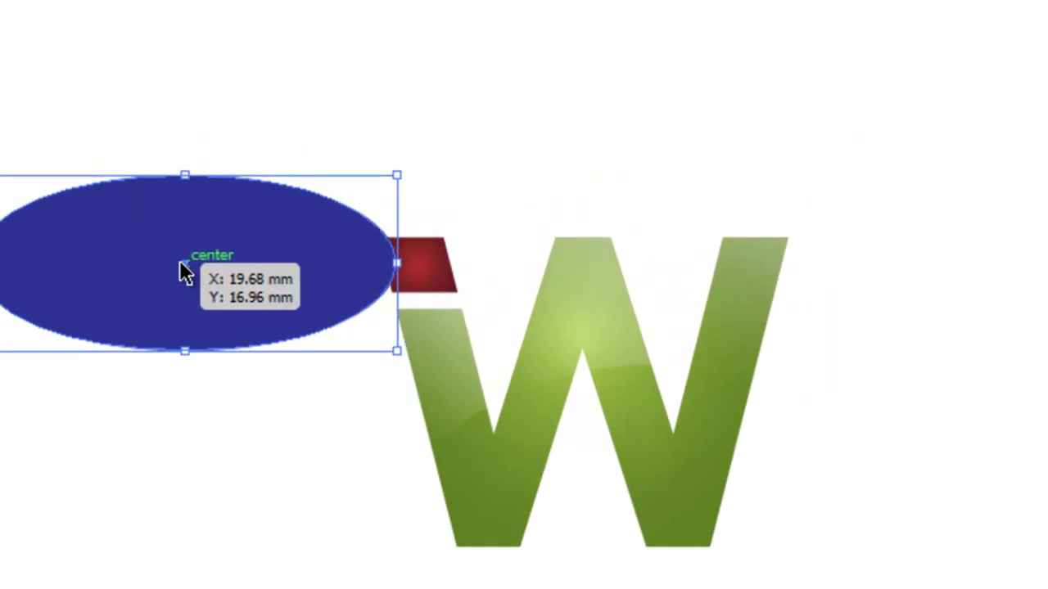
left_click_drag(353, 244, 353, 170)
left_click_drag(161, 113, 162, 111)
left_click_drag(385, 9, 250, 67)
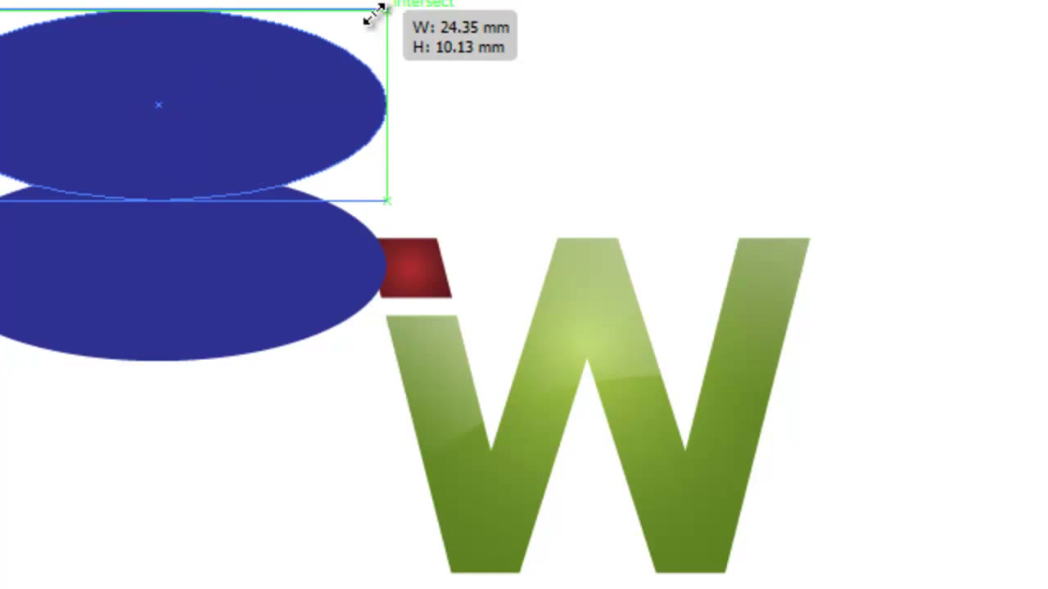
left_click_drag(106, 127, 179, 256)
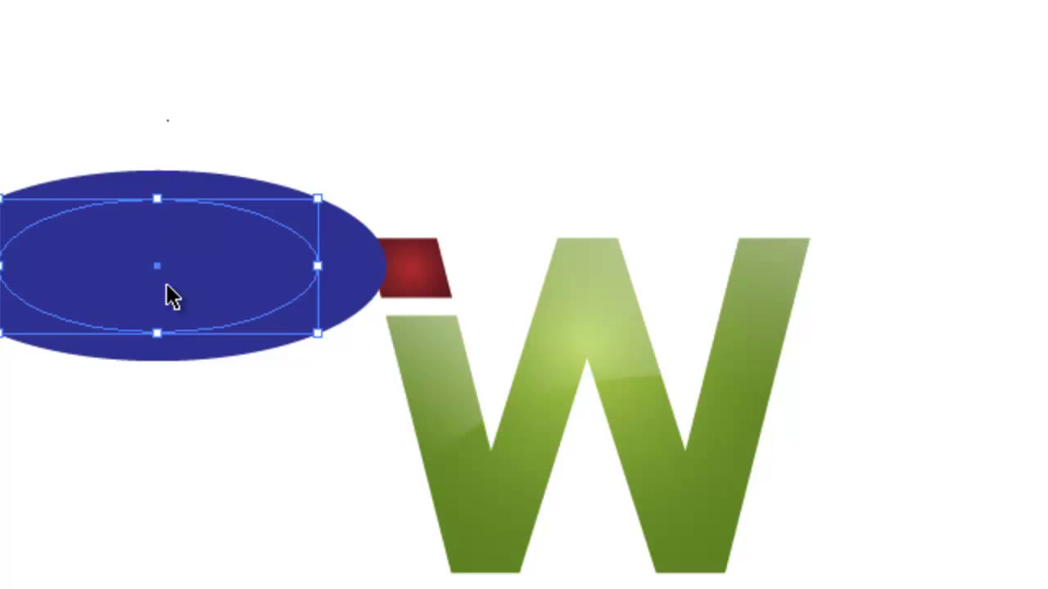
left_click(360, 294, "shift")
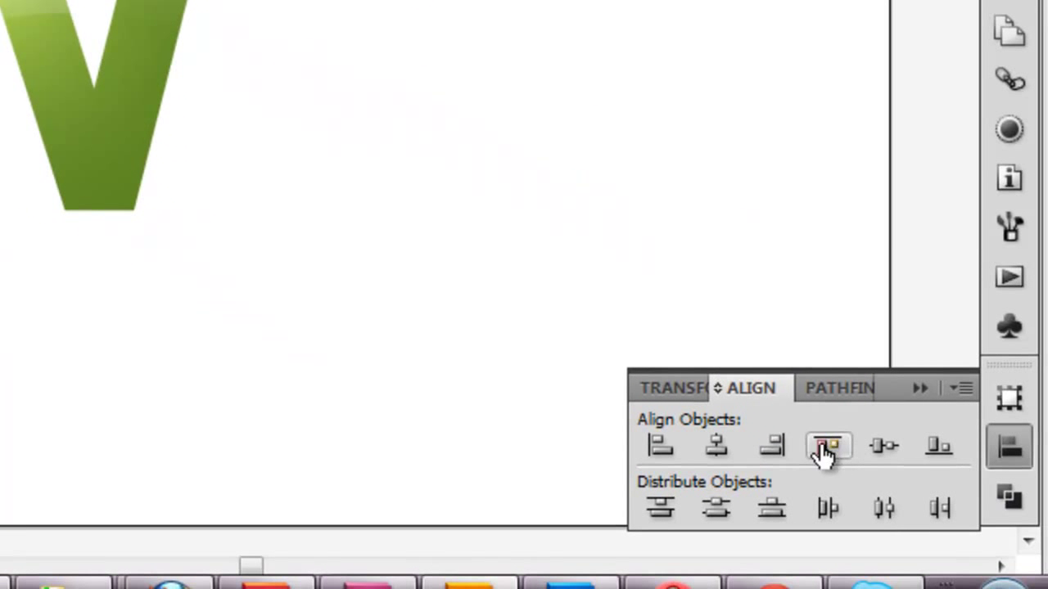
left_click(1000, 491)
left_click(711, 455)
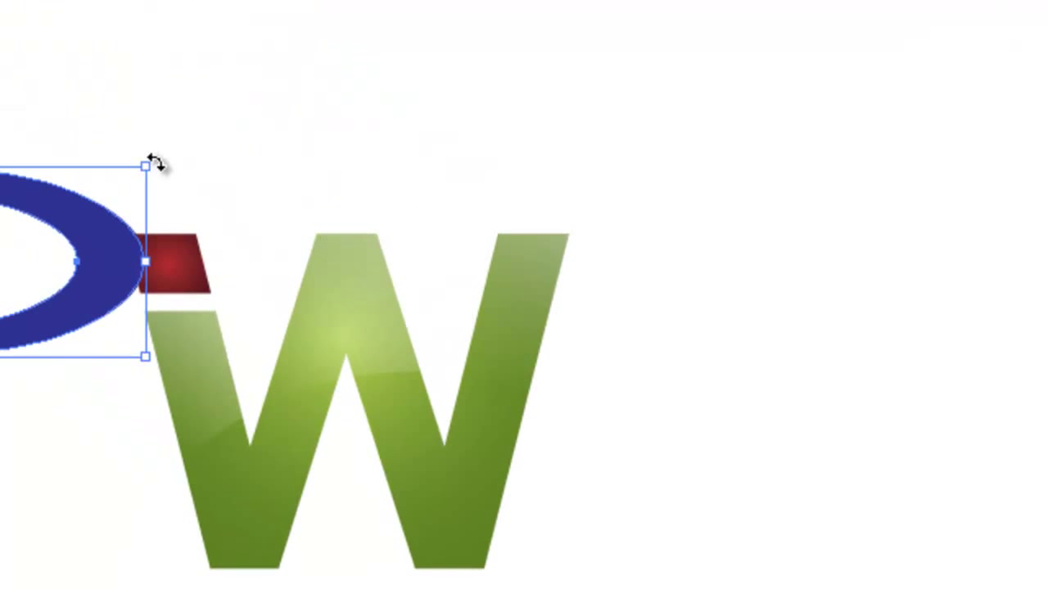
Step: Tilt the blue ring and move it down across the W
left_click_drag(150, 164, 106, 121)
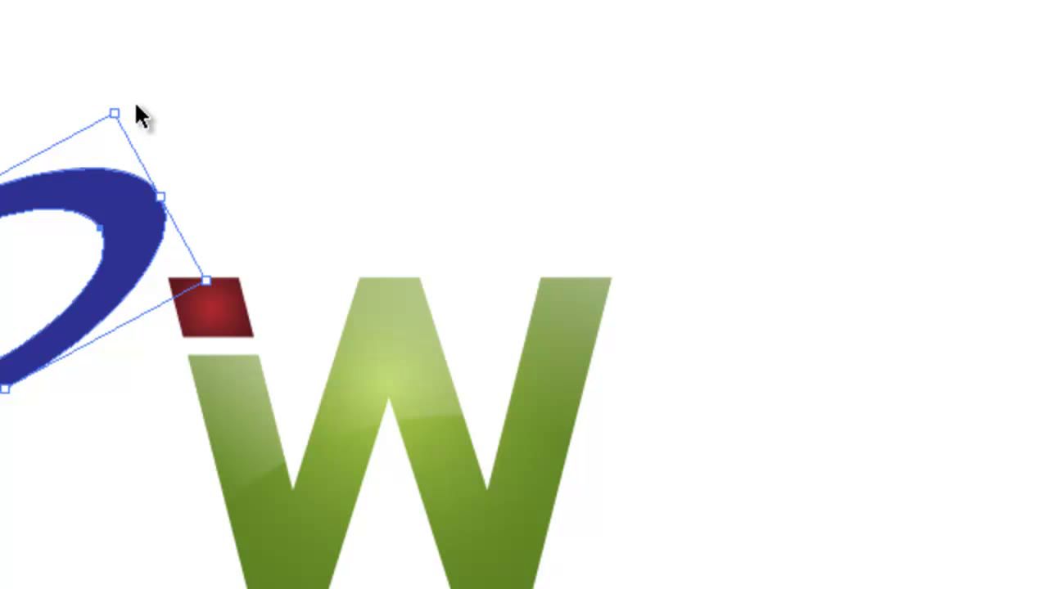
left_click_drag(128, 110, 148, 115)
mouse_move(151, 217)
left_mouse_down()
mouse_move(422, 360)
mouse_move(573, 271)
left_mouse_up()
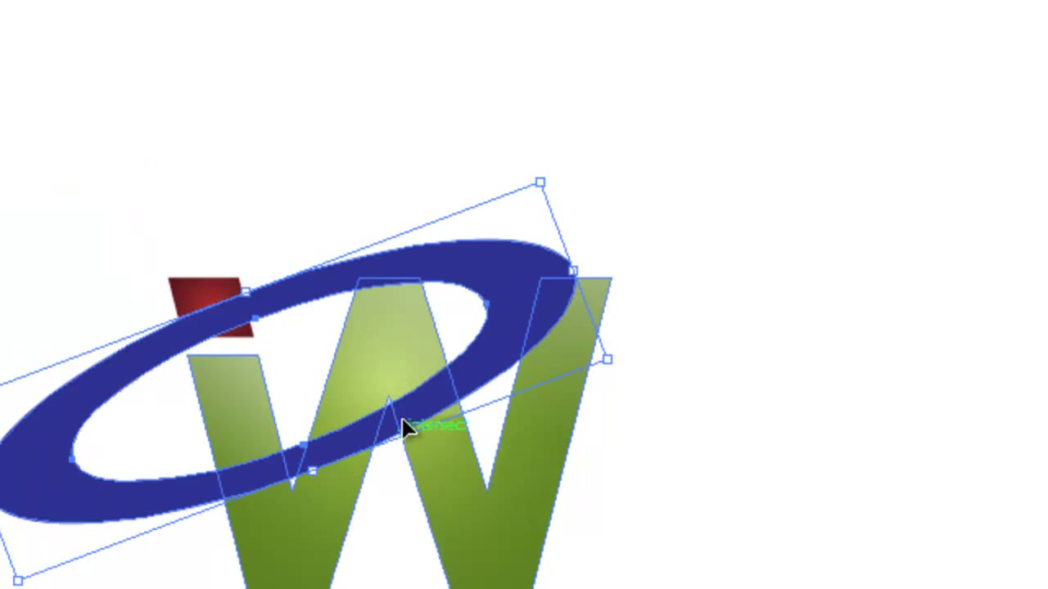
mouse_move(467, 281)
left_mouse_down()
mouse_move(596, 209)
mouse_move(620, 129)
left_mouse_up()
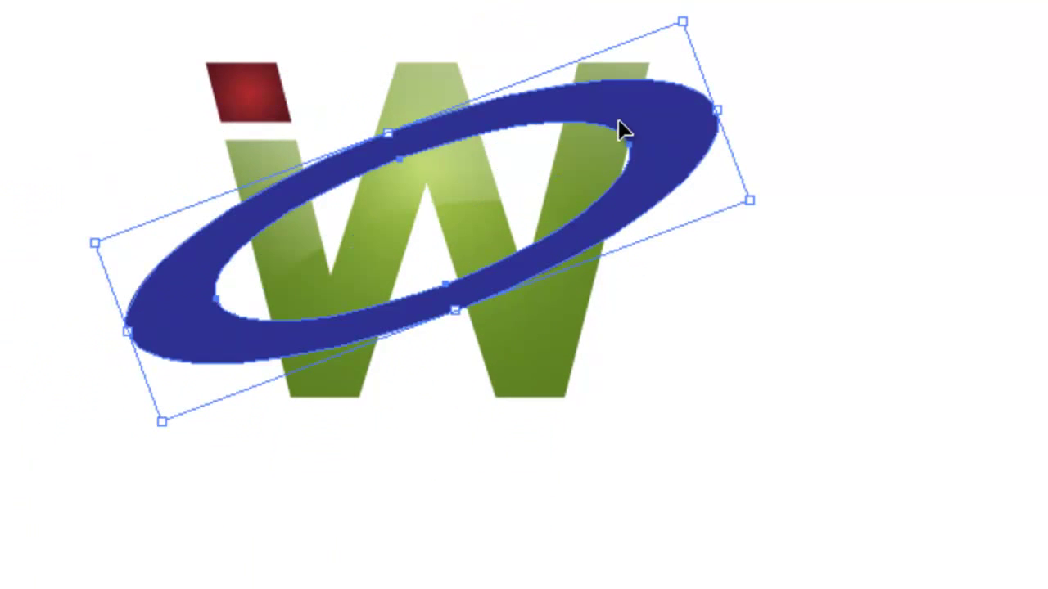
Step: Stretch the ring taller and wider on both sides, then nudge it into place
left_click_drag(458, 314, 468, 340)
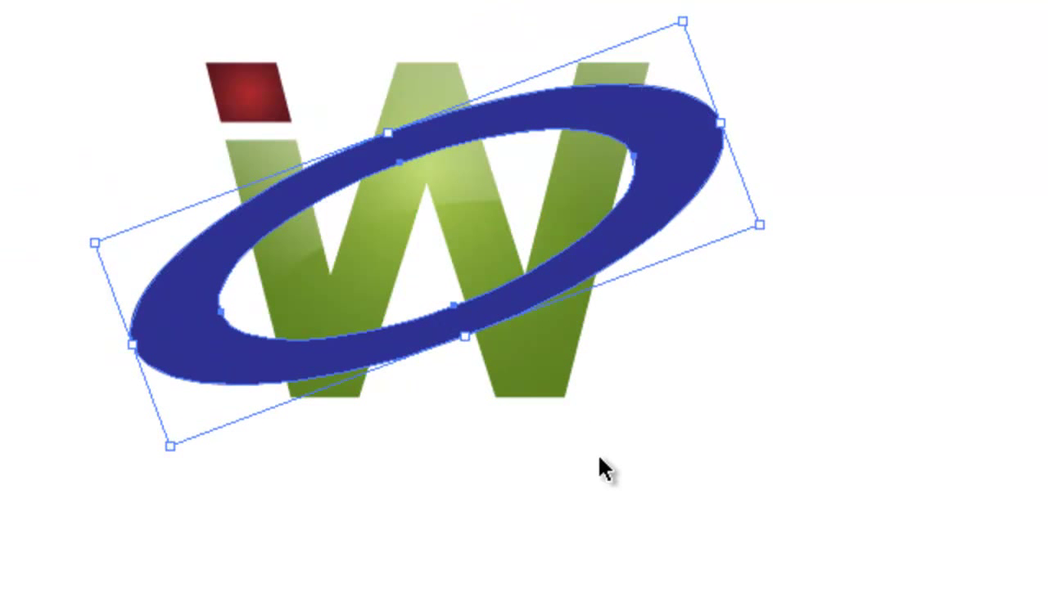
left_click(624, 486)
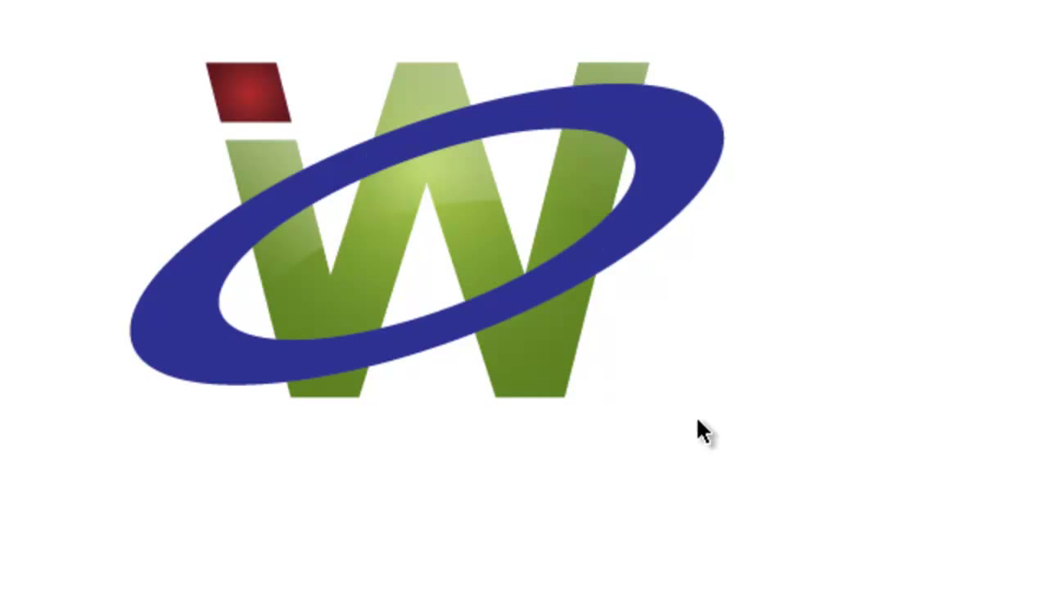
left_click(706, 155)
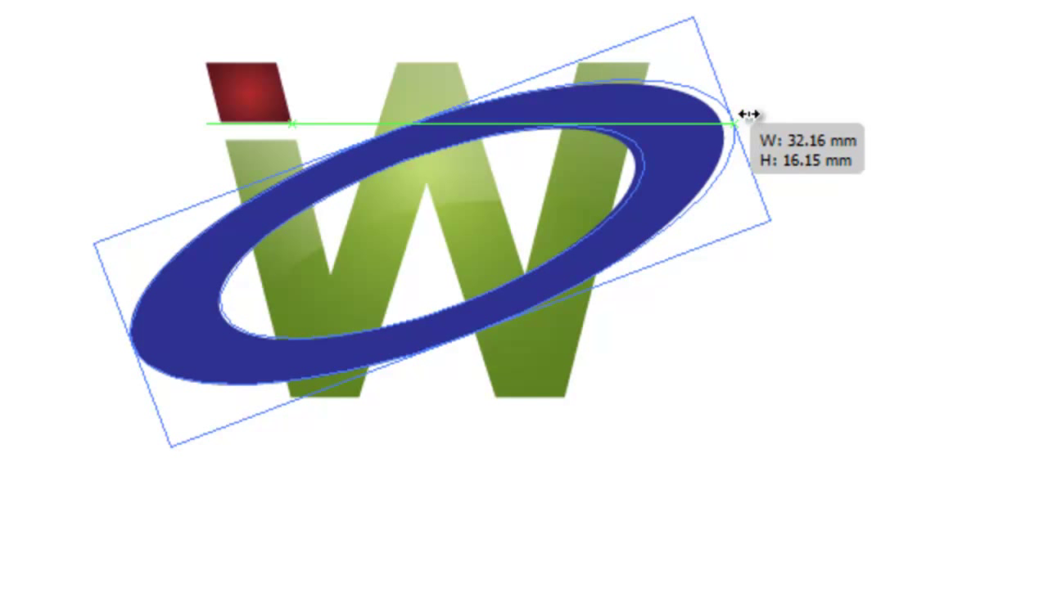
left_click_drag(715, 123, 762, 105)
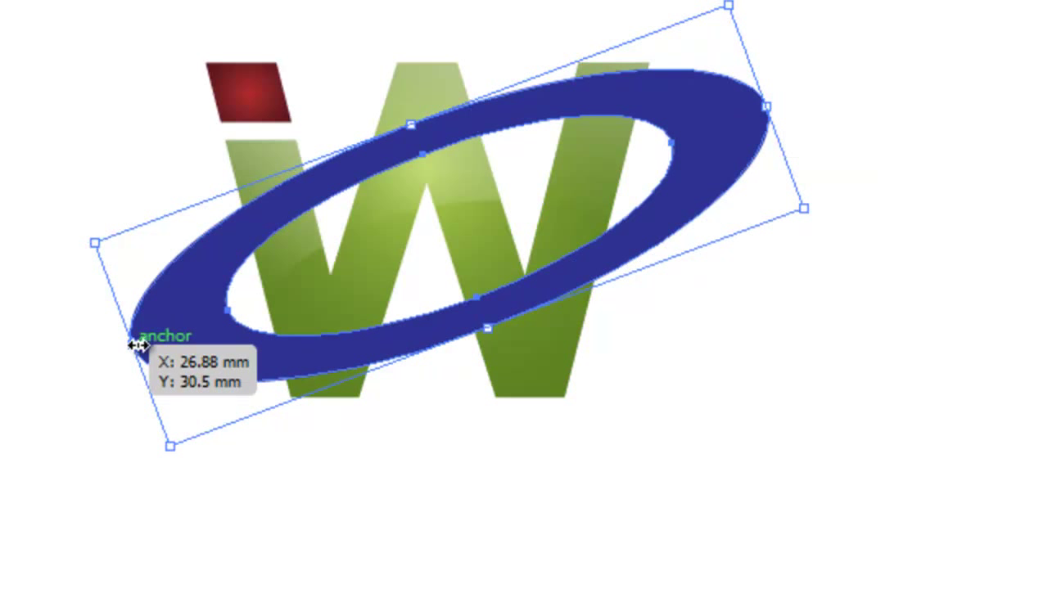
left_click_drag(133, 344, 106, 353)
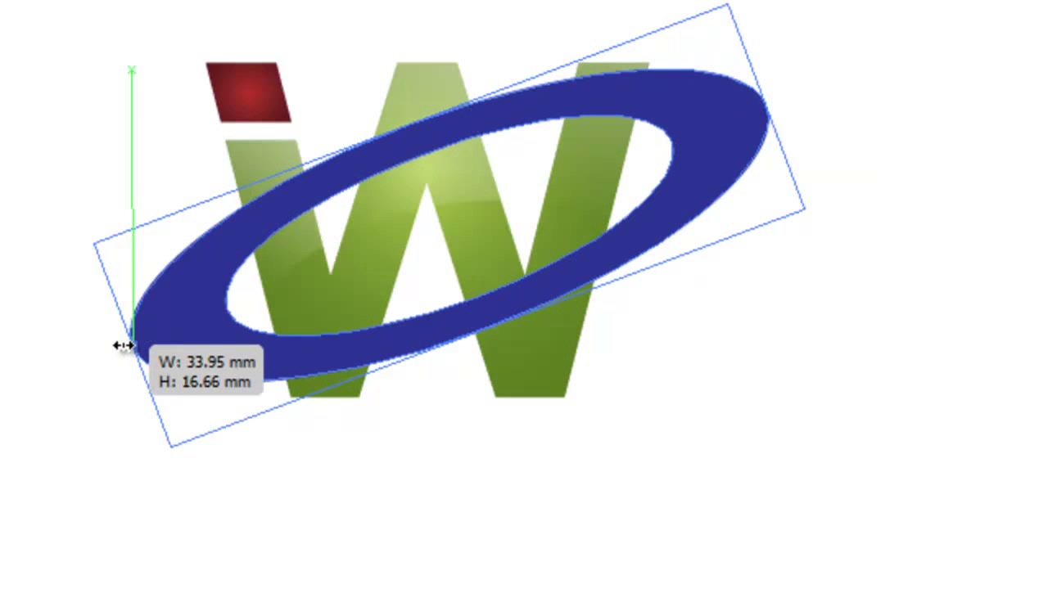
left_click(491, 568)
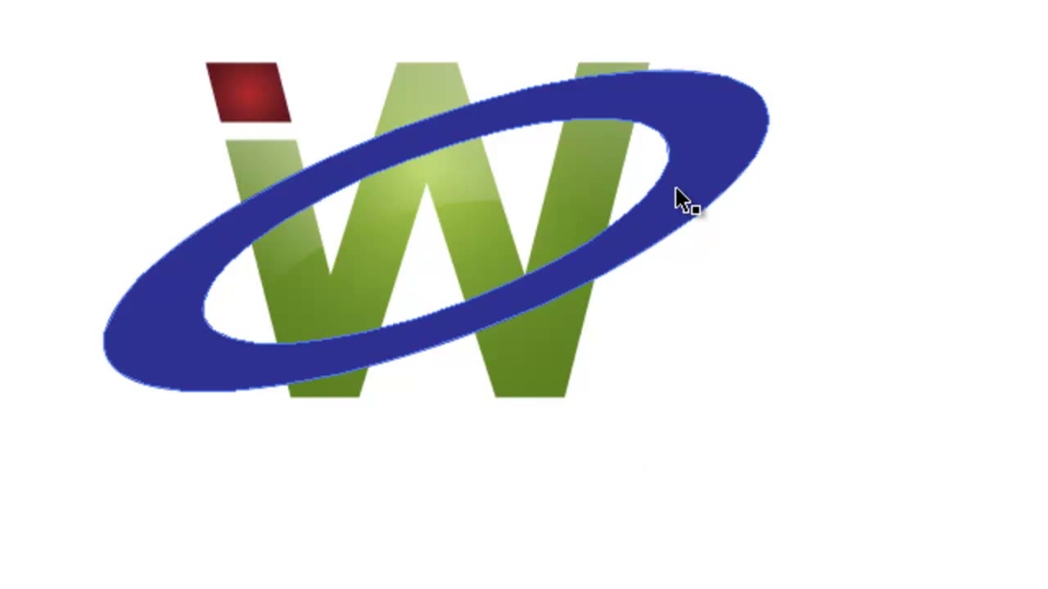
left_click_drag(702, 158, 703, 162)
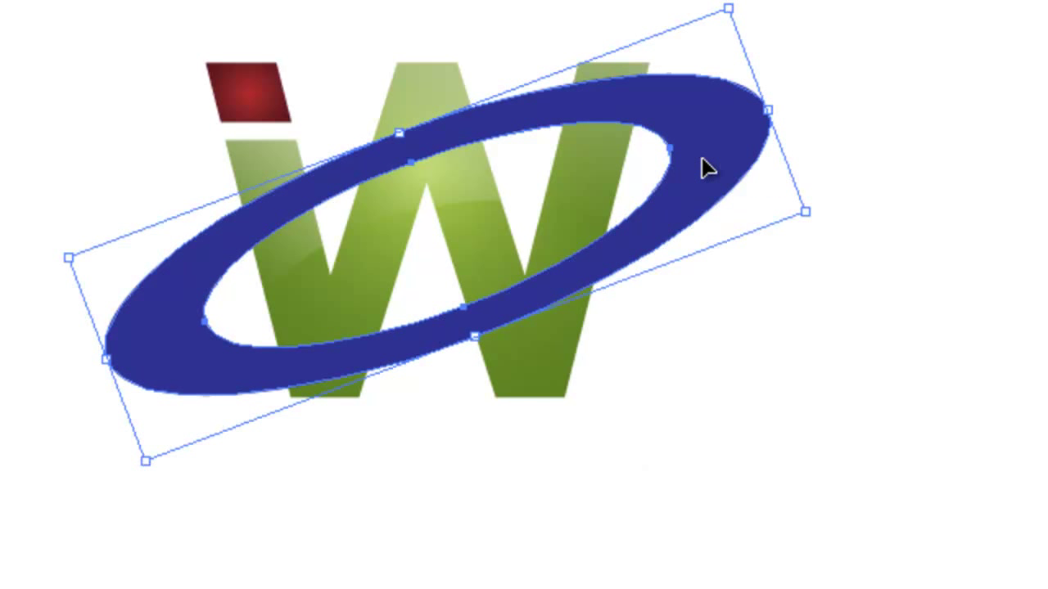
Step: Use Arrange > Bring to Front on the green W so it sits over the ring
left_click(560, 364)
right_click(563, 370)
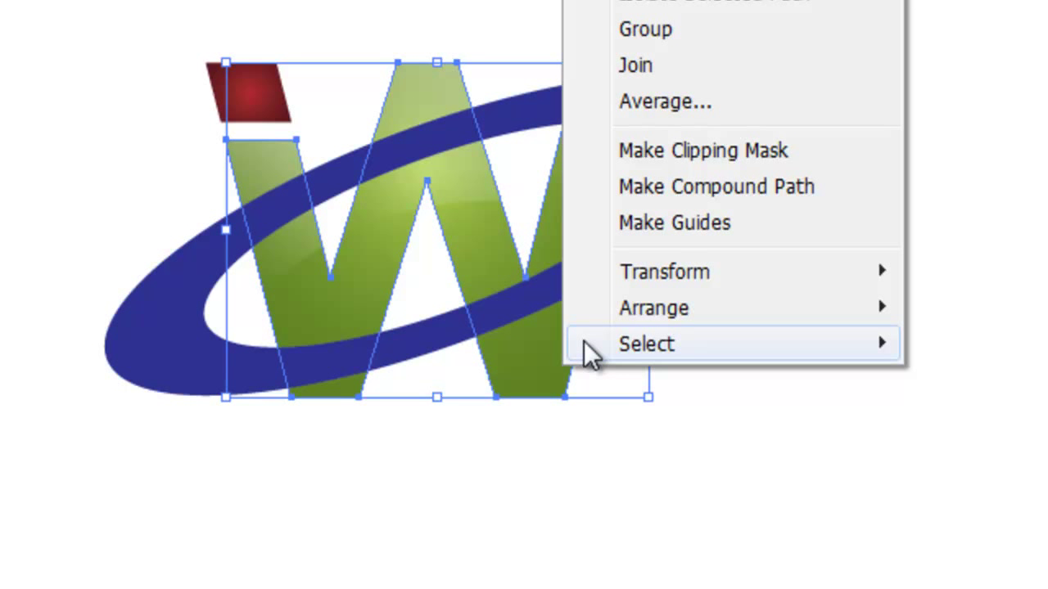
left_click(535, 357)
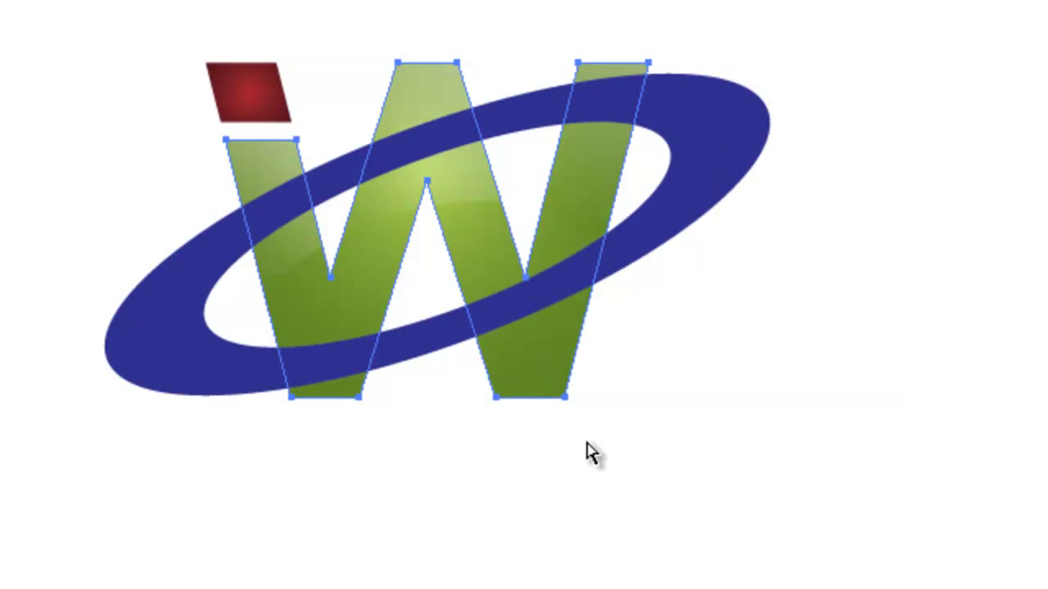
key("v")
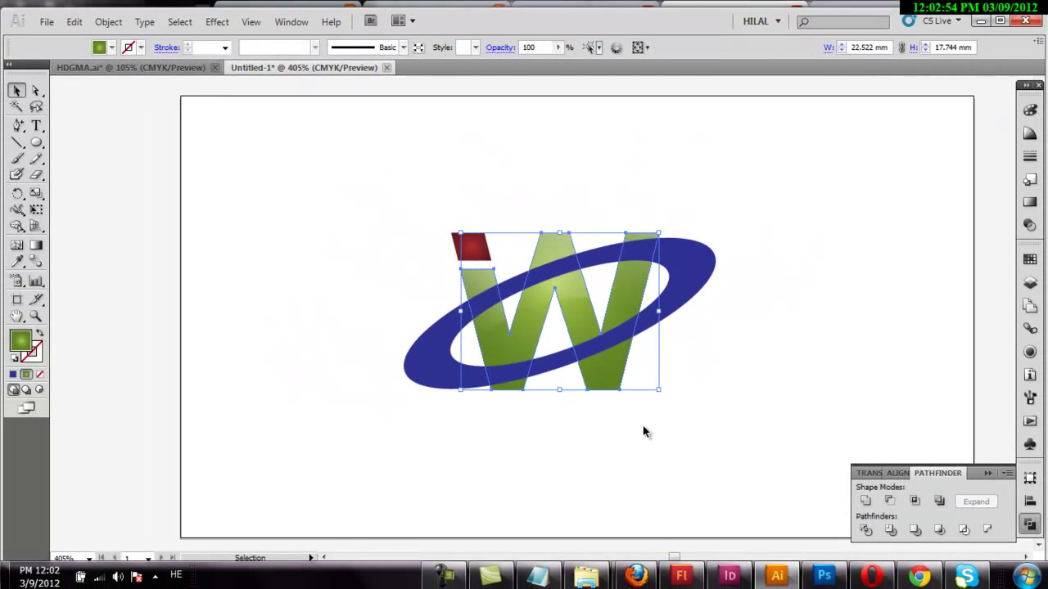
right_click(614, 368)
mouse_move(655, 336)
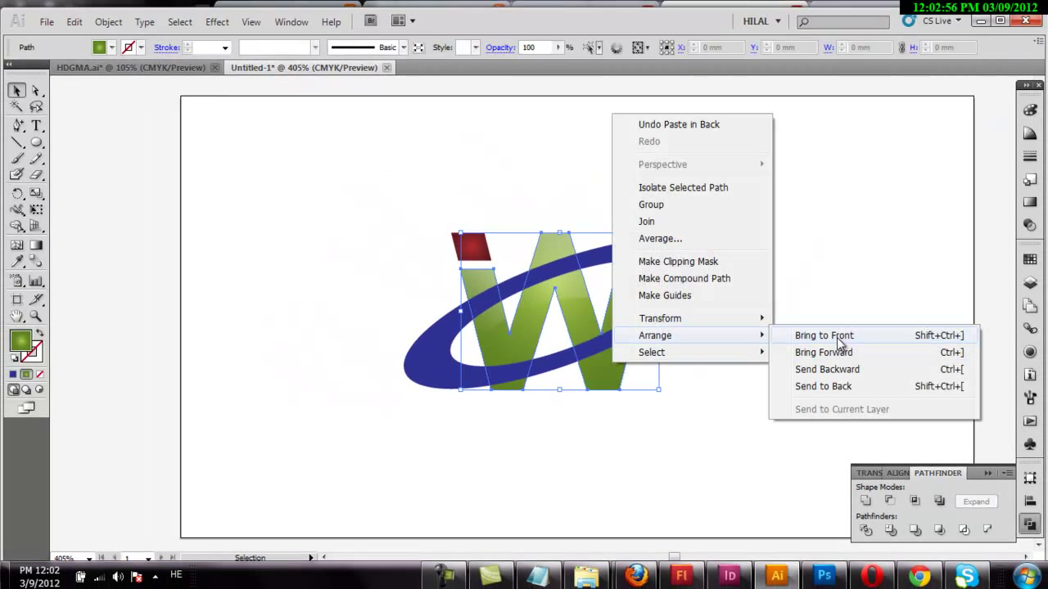
left_click(838, 337)
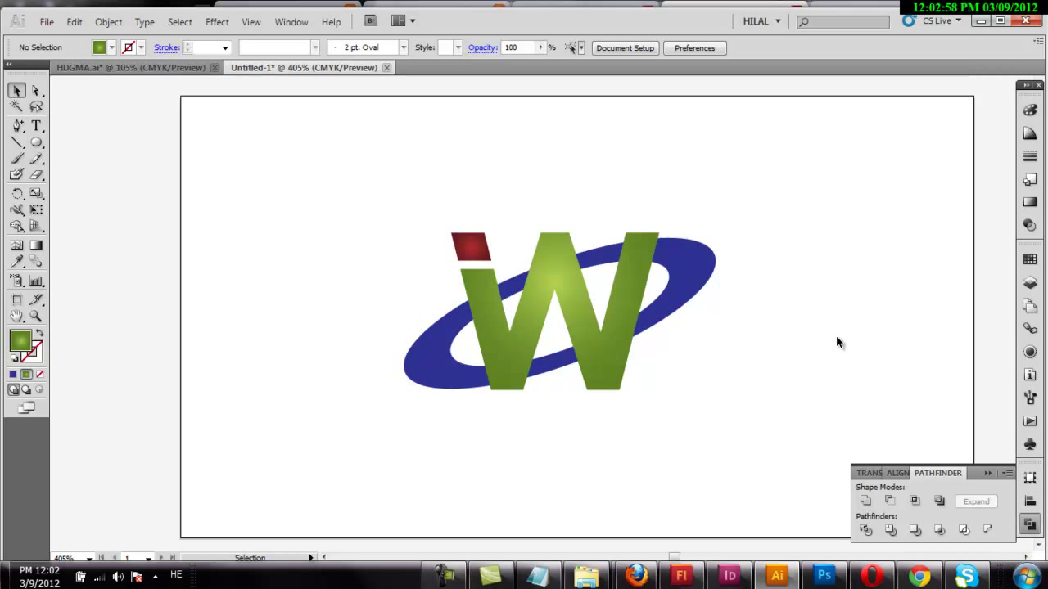
Step: Draw a rectangle over the W's lower part and subtract it from the W with Minus Front
left_click_drag(36, 143, 70, 150)
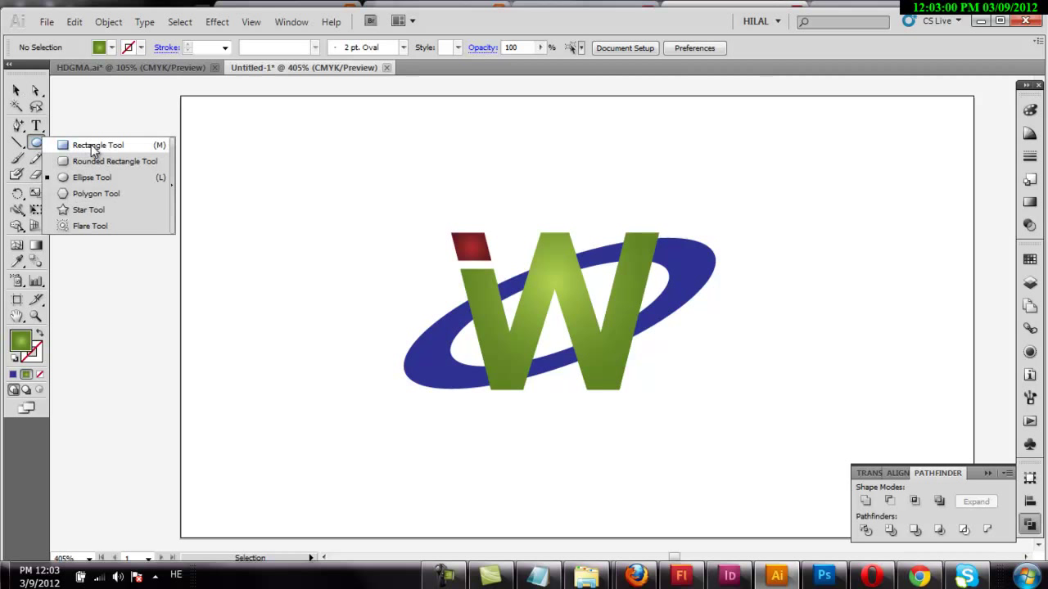
left_click(92, 148)
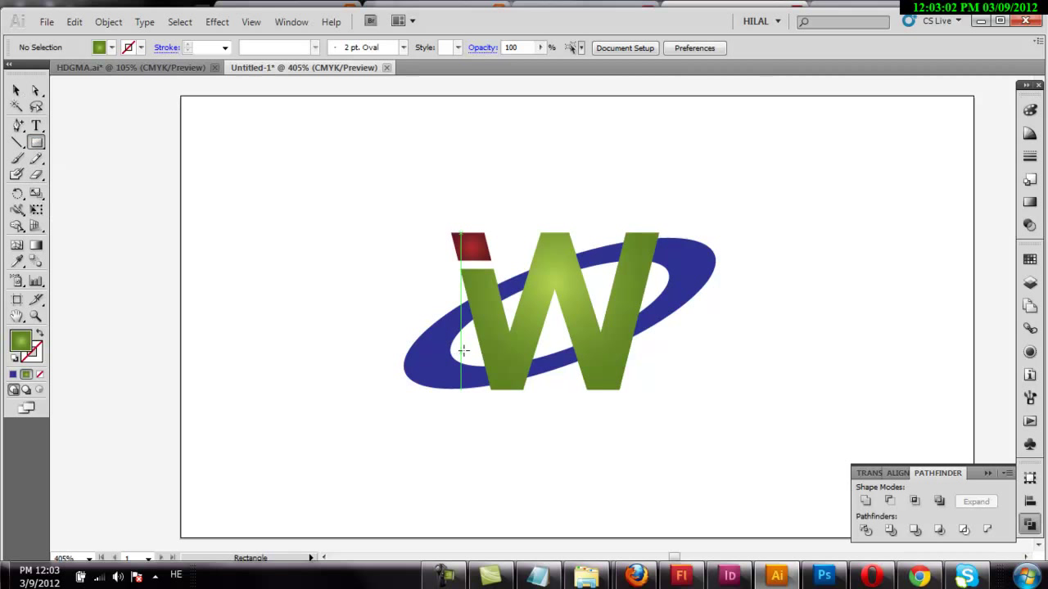
left_click_drag(464, 344, 676, 460)
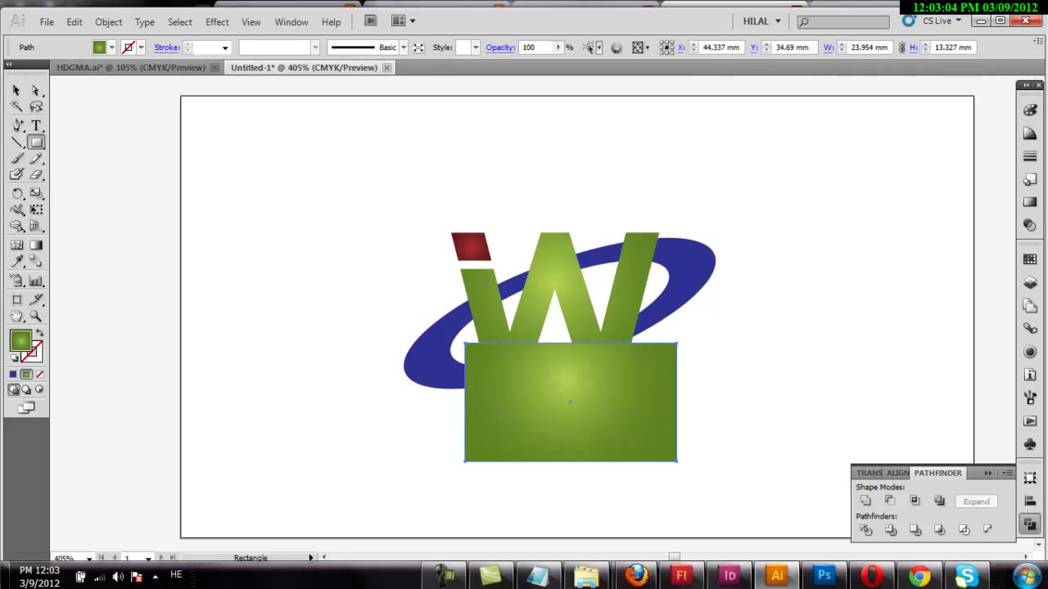
left_click(16, 90)
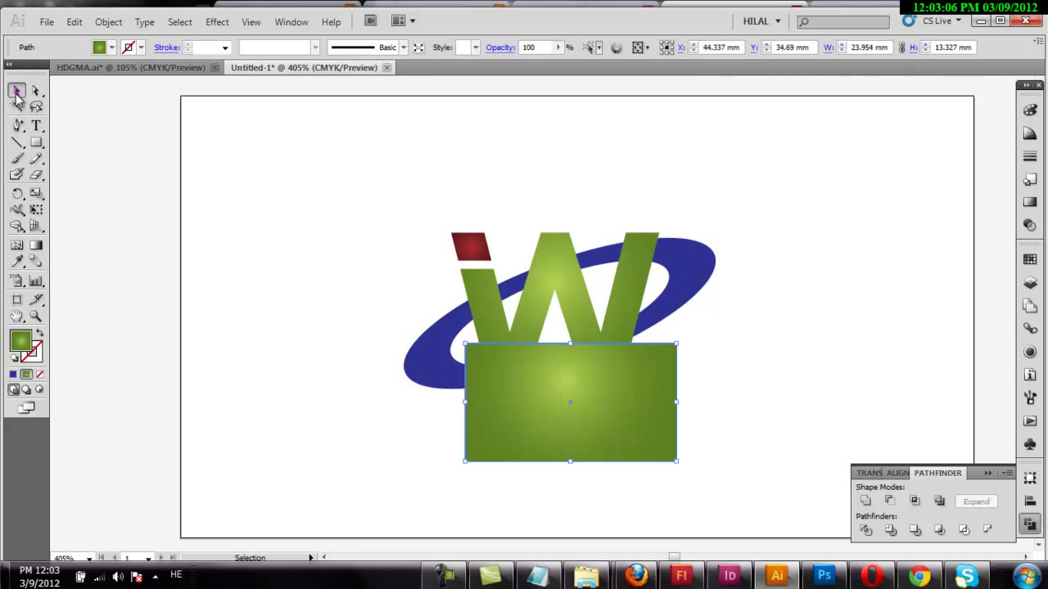
left_click(514, 339, "shift")
left_click(890, 503)
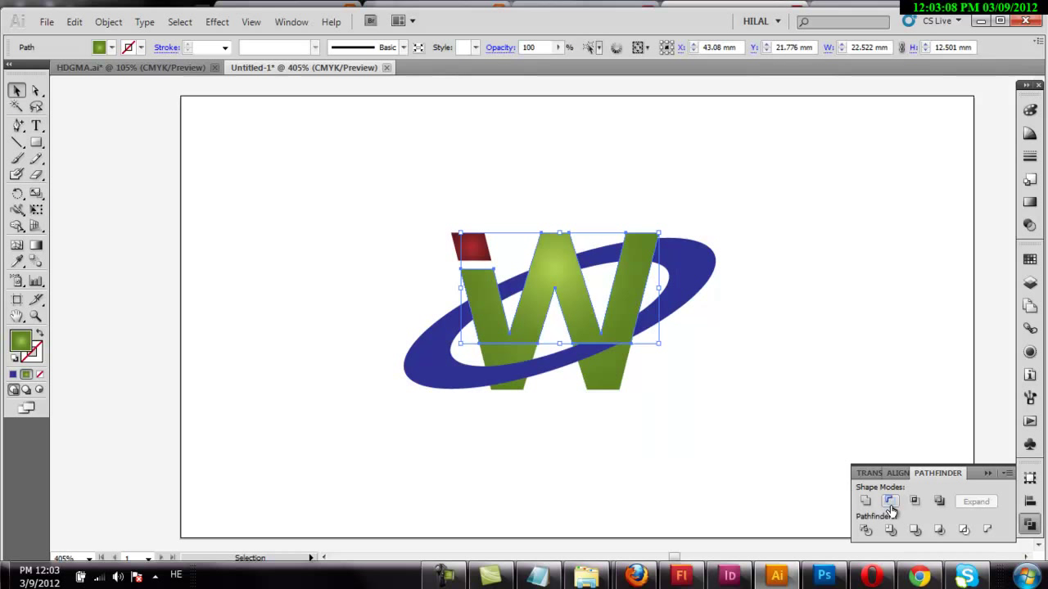
left_click(666, 382)
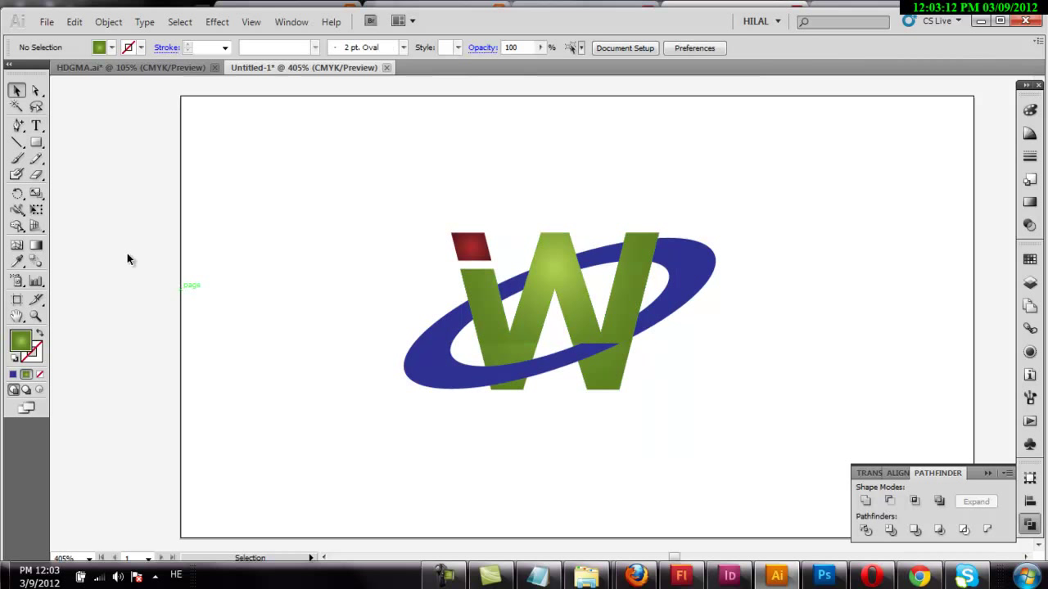
Step: Subtract a second rectangle over the W's lower right leg, then reselect the W
left_click(37, 144)
left_click_drag(567, 331, 659, 400)
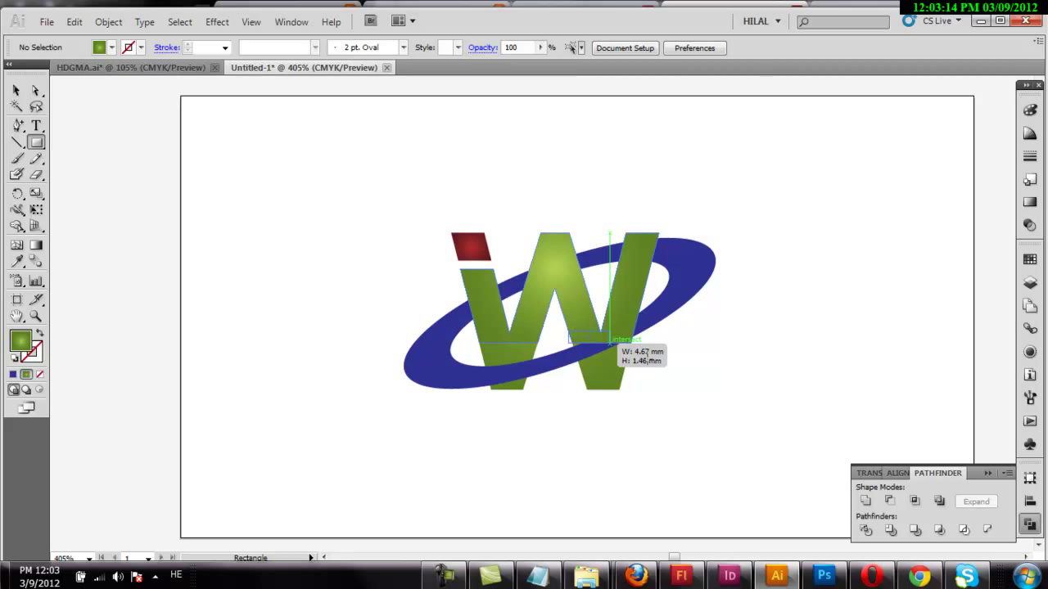
left_click(17, 92)
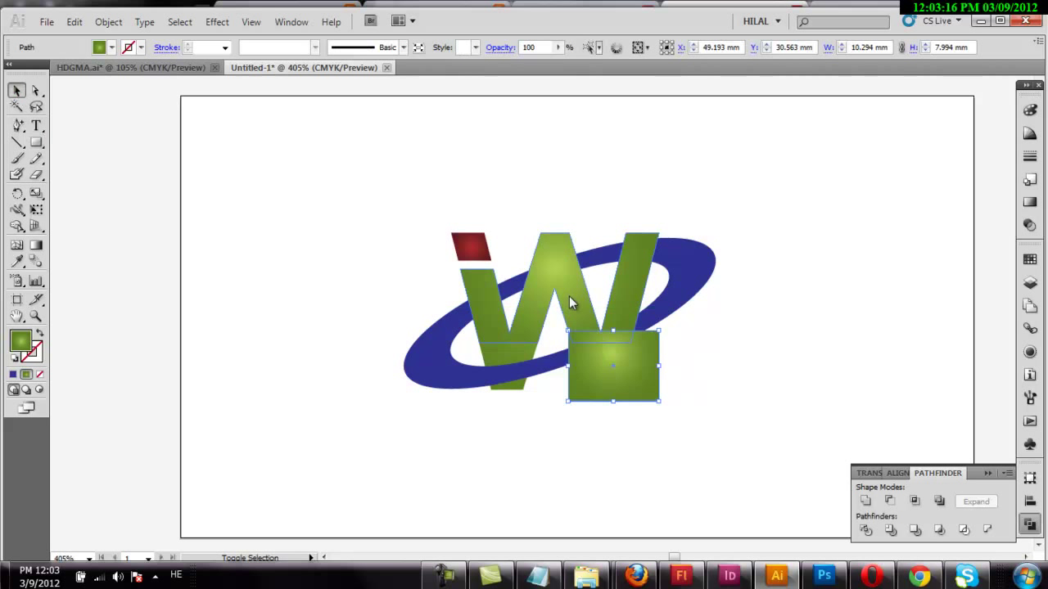
left_click(569, 289, "shift")
left_click(890, 502)
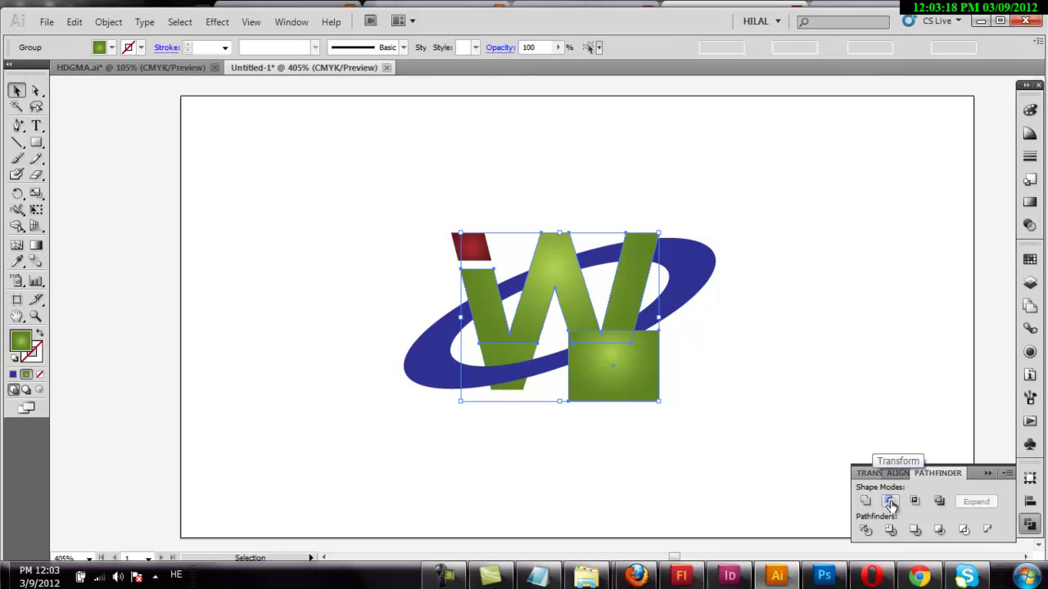
left_click(711, 444)
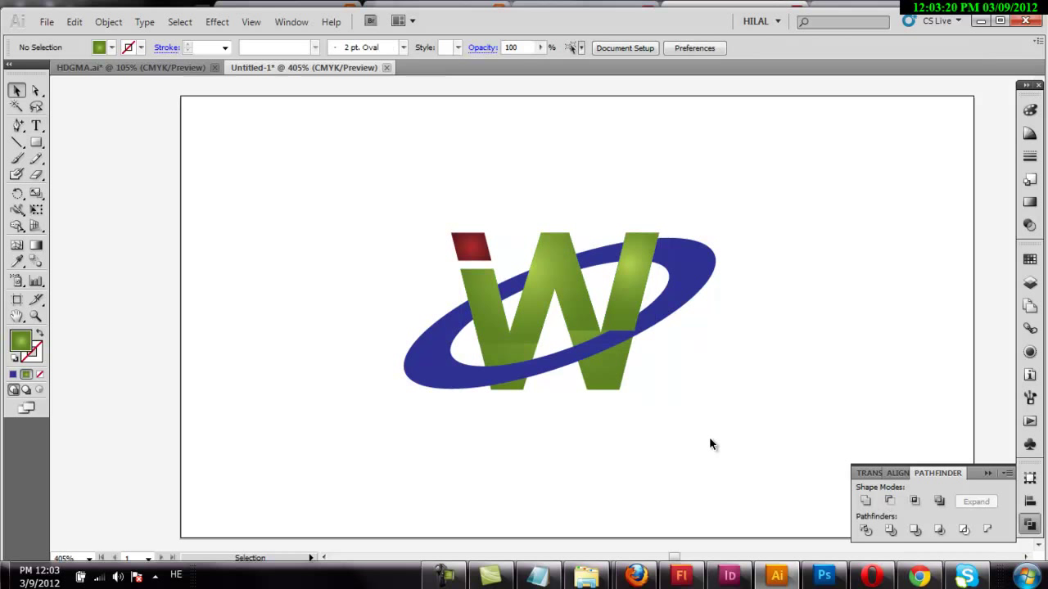
left_click(615, 310)
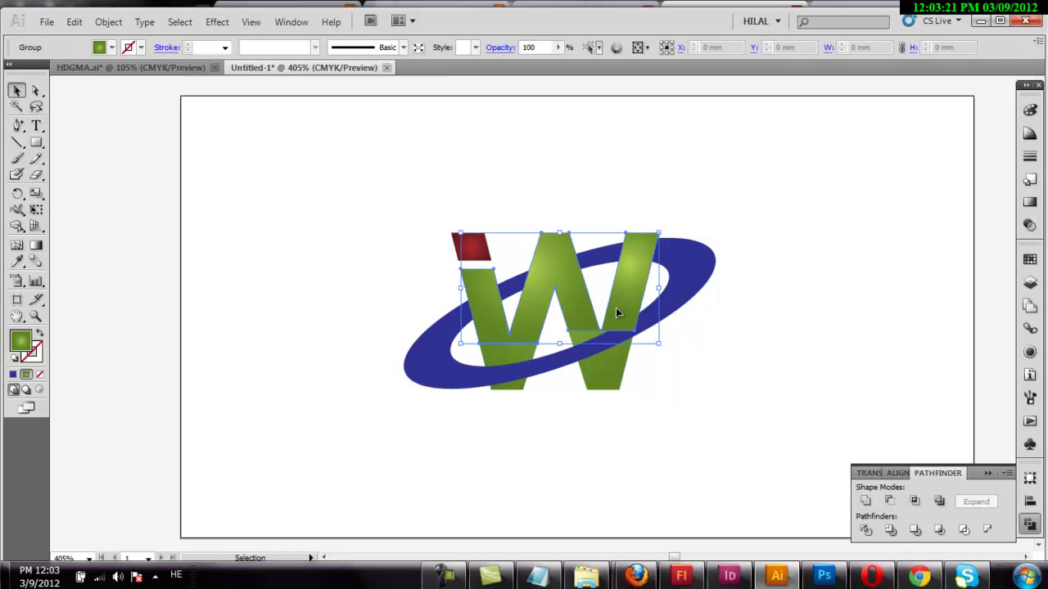
Step: Draw a rectangle over the W's right arm and try Minus Front, dismissing the error
left_click(36, 142)
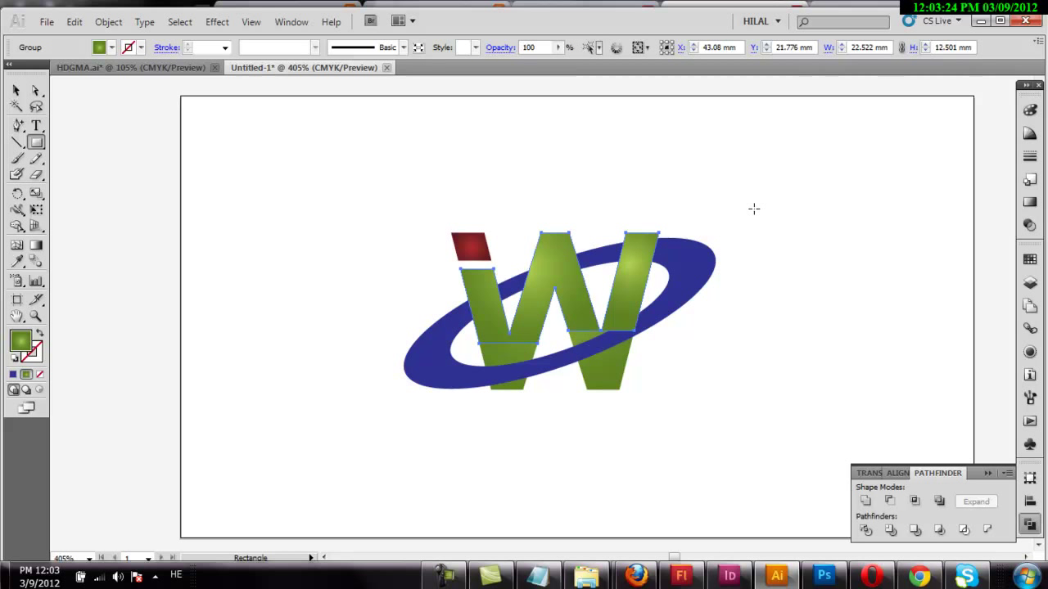
left_click_drag(757, 204, 609, 373)
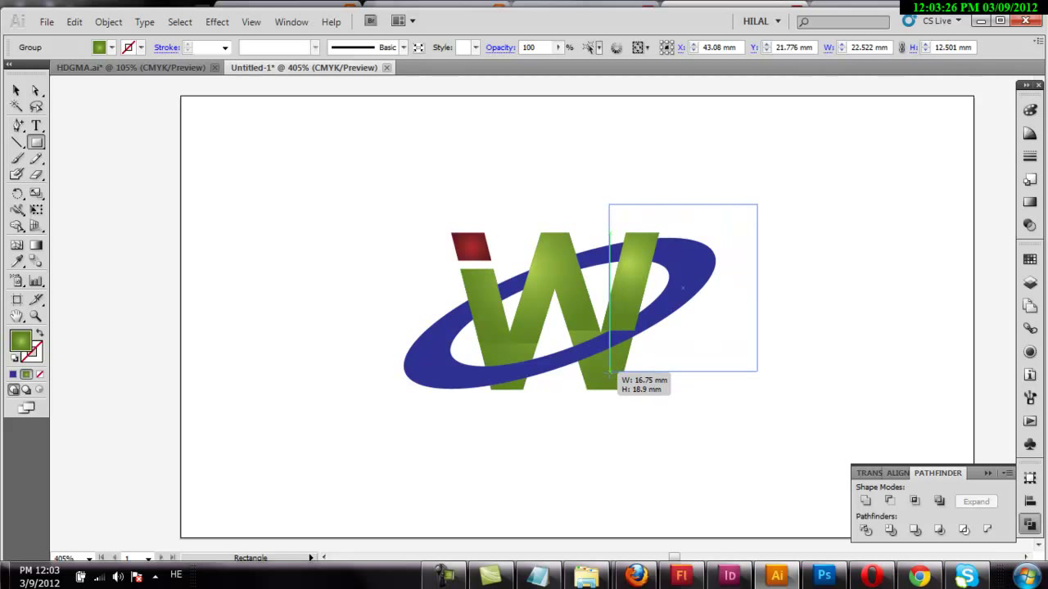
left_click_drag(609, 372, 601, 375)
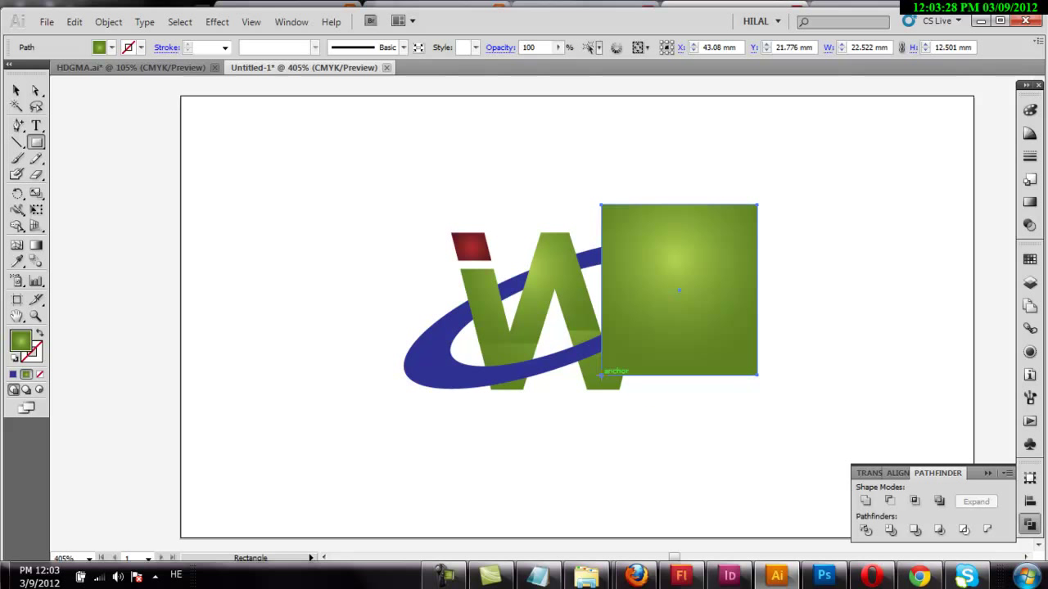
left_click(16, 90)
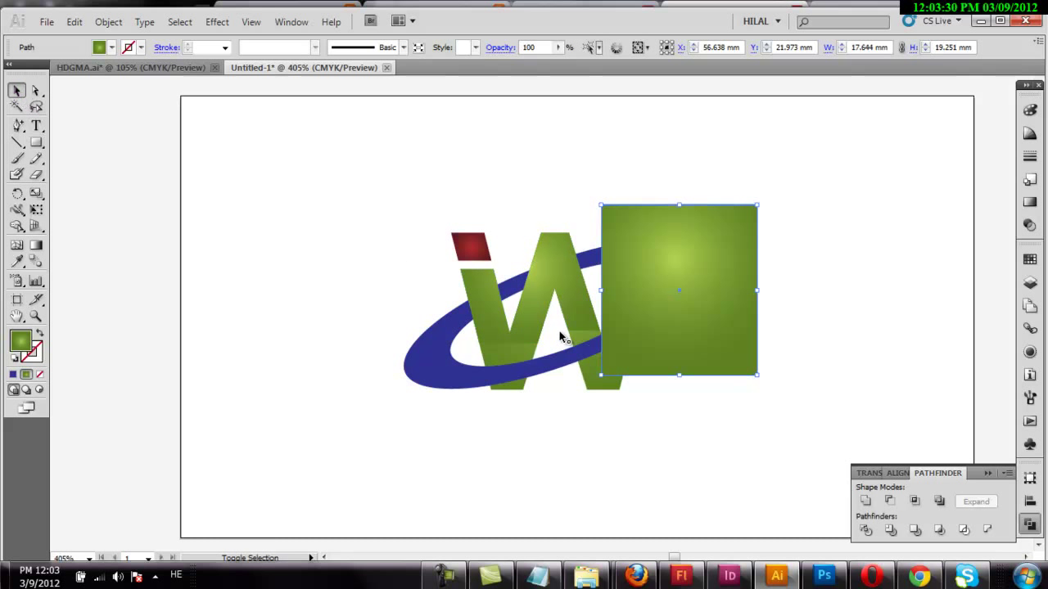
left_click(565, 360, "shift")
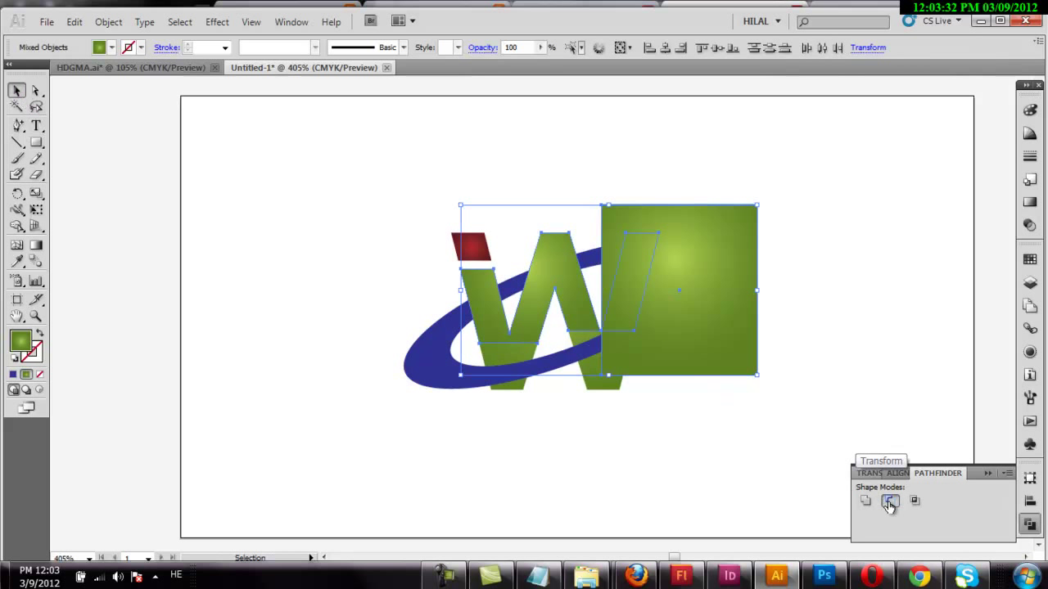
left_click(889, 500)
left_click(539, 324)
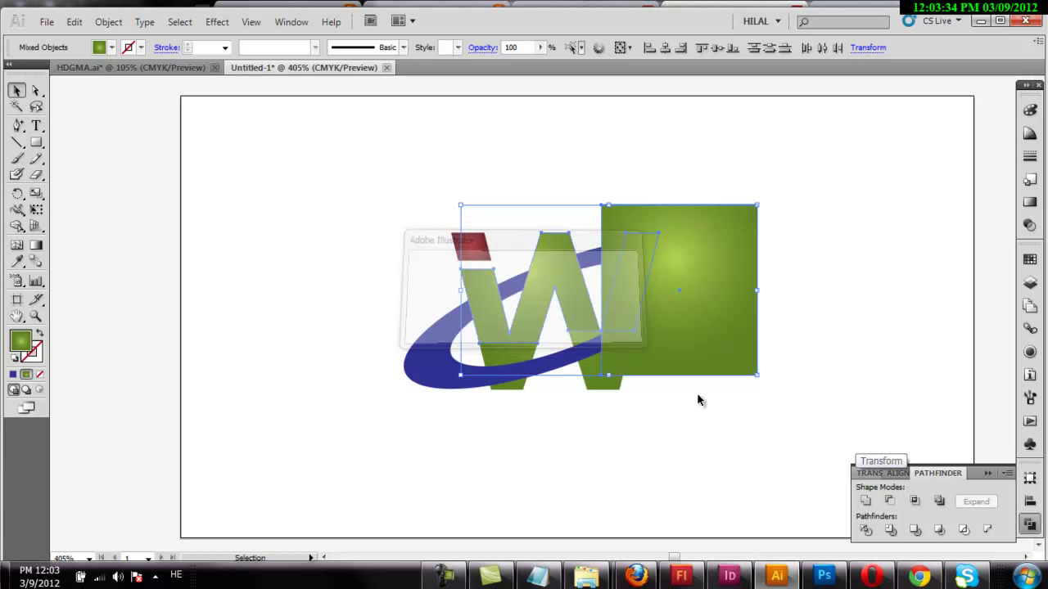
left_click(711, 451)
Step: Retry subtracting the green square from the W, then move the square aside and delete it
left_click(677, 296)
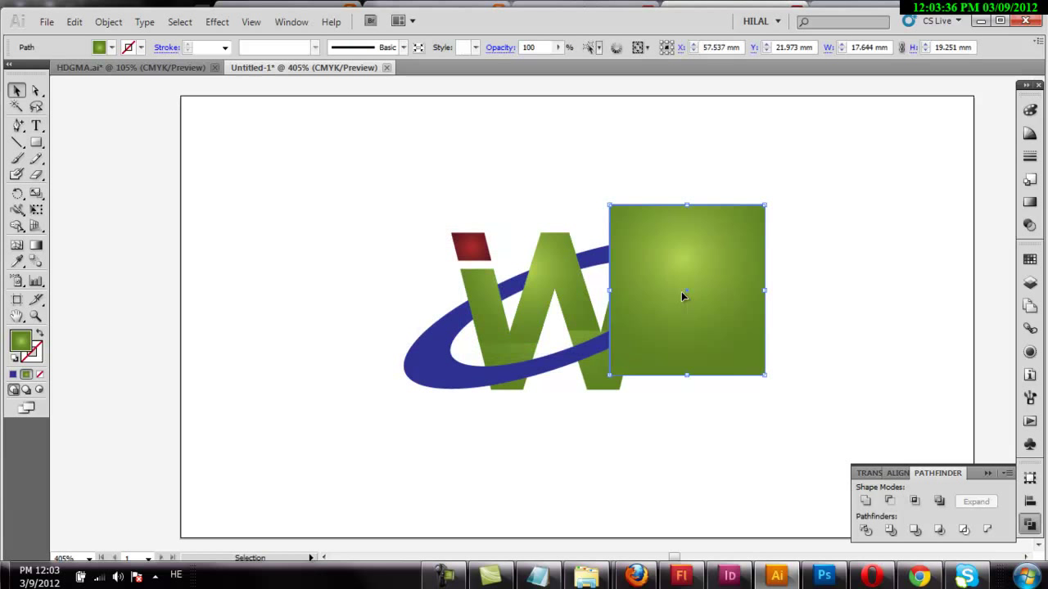
left_click(603, 369, "shift")
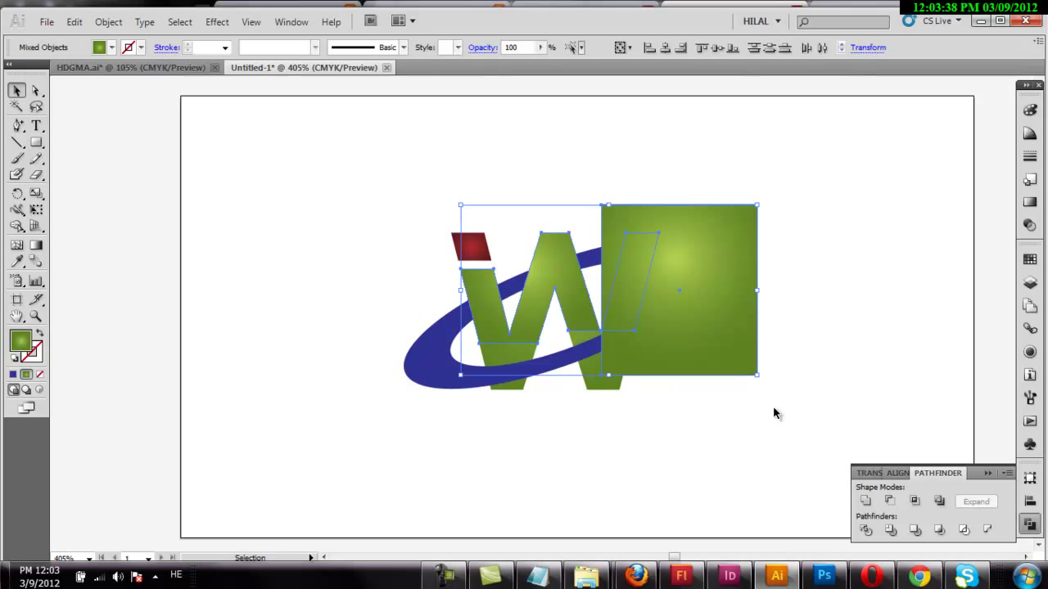
left_click(889, 500)
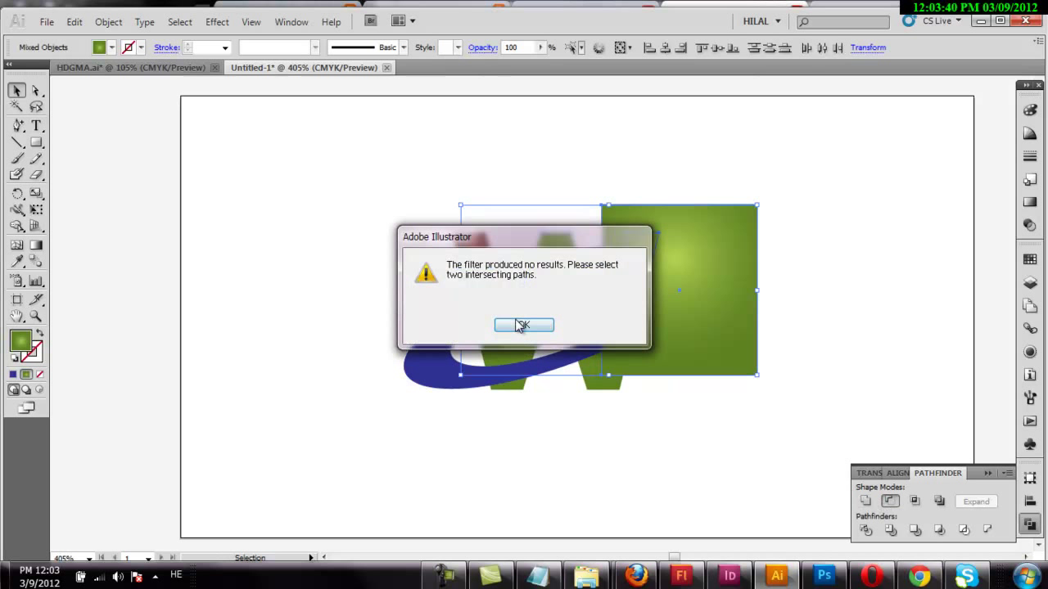
left_click(524, 325)
left_click(622, 500)
left_click_drag(712, 338, 847, 303)
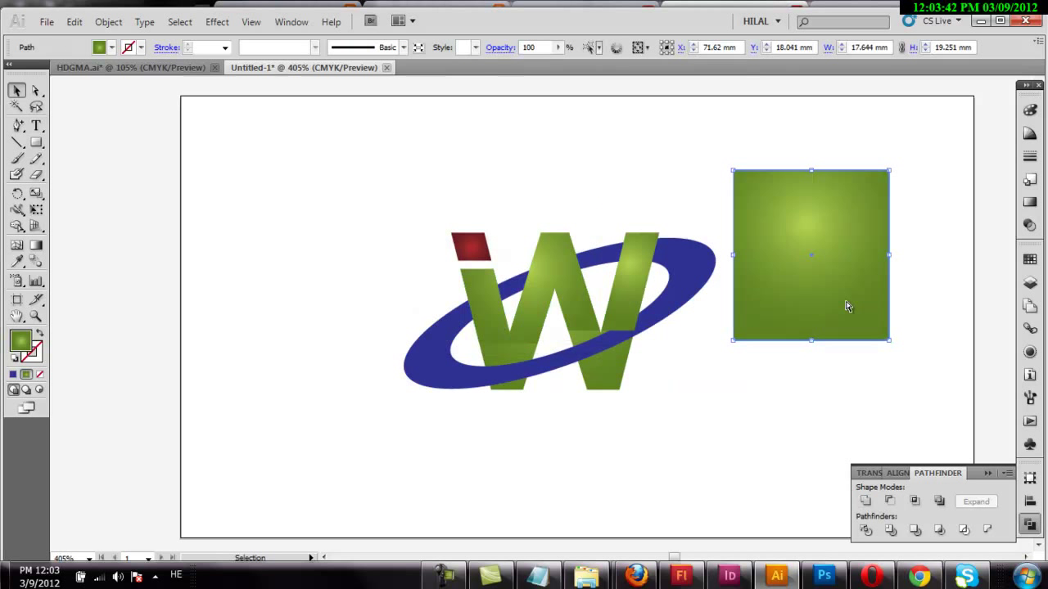
key("Delete")
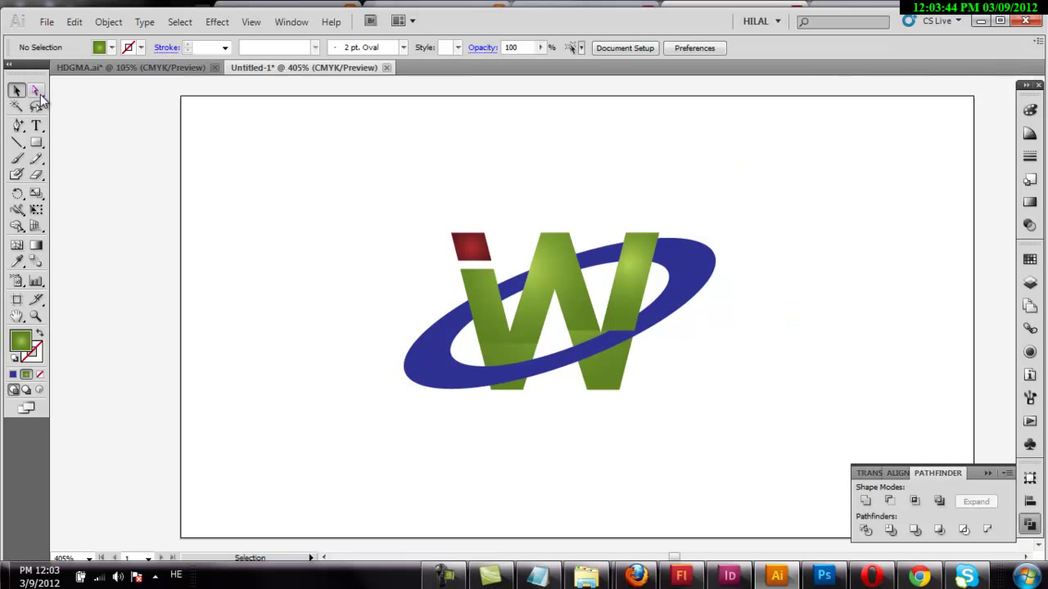
Step: Select the W's upper right stroke, briefly dragging it out before restoring its place
left_click(36, 90)
left_click(619, 288)
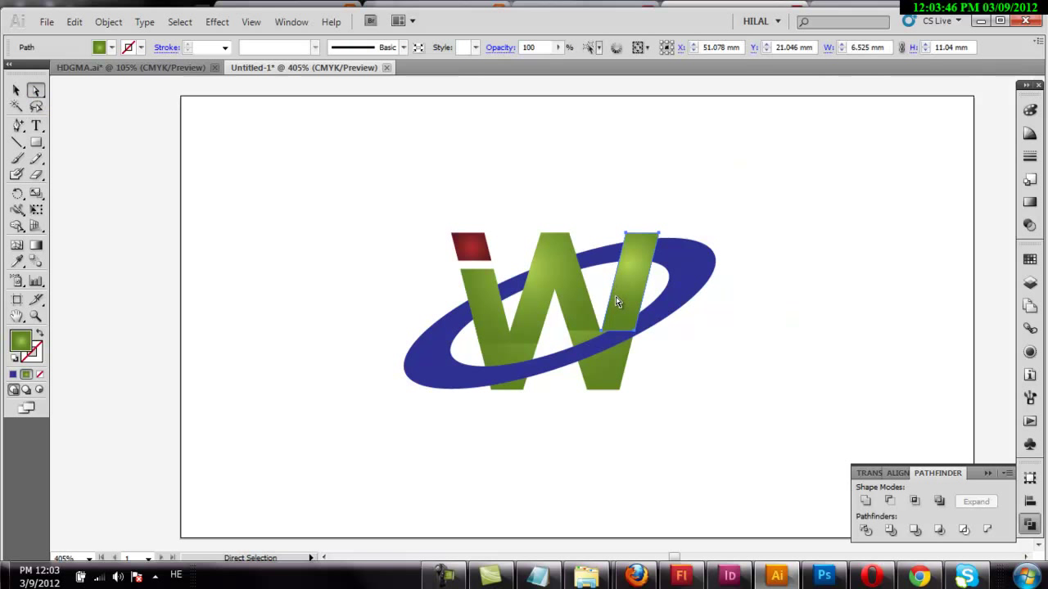
left_click_drag(628, 292, 765, 276)
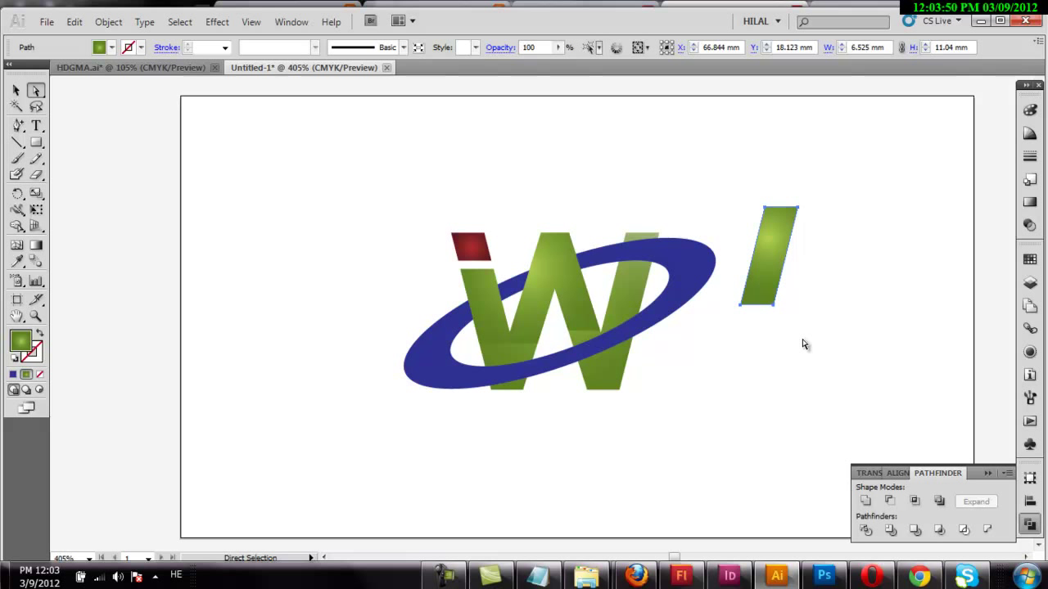
key("ctrl+d")
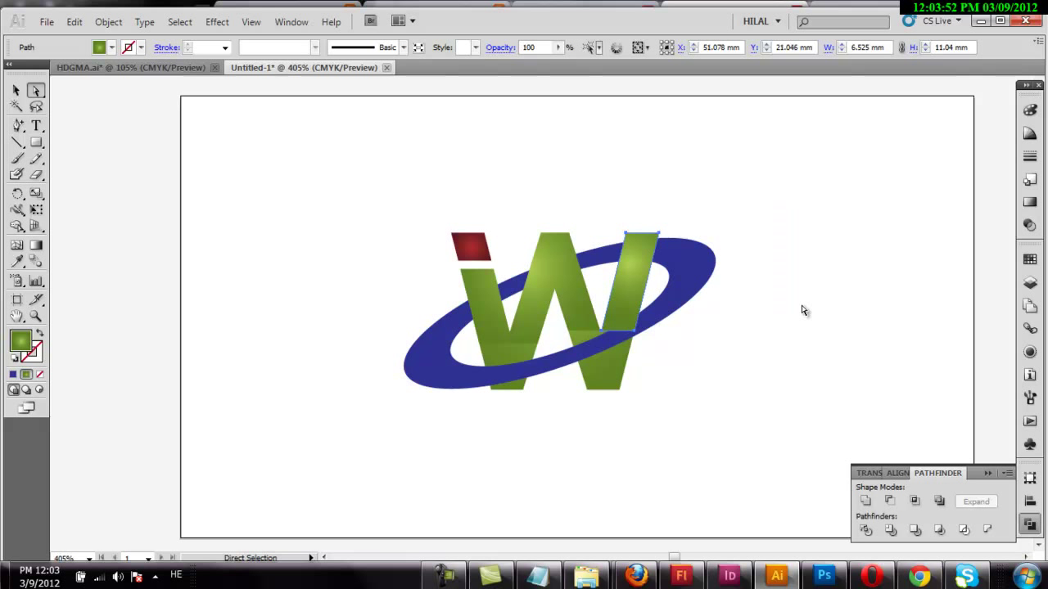
Step: Trim the stroke by adding an anchor on its right edge and deleting its two lower anchors
left_click(19, 129)
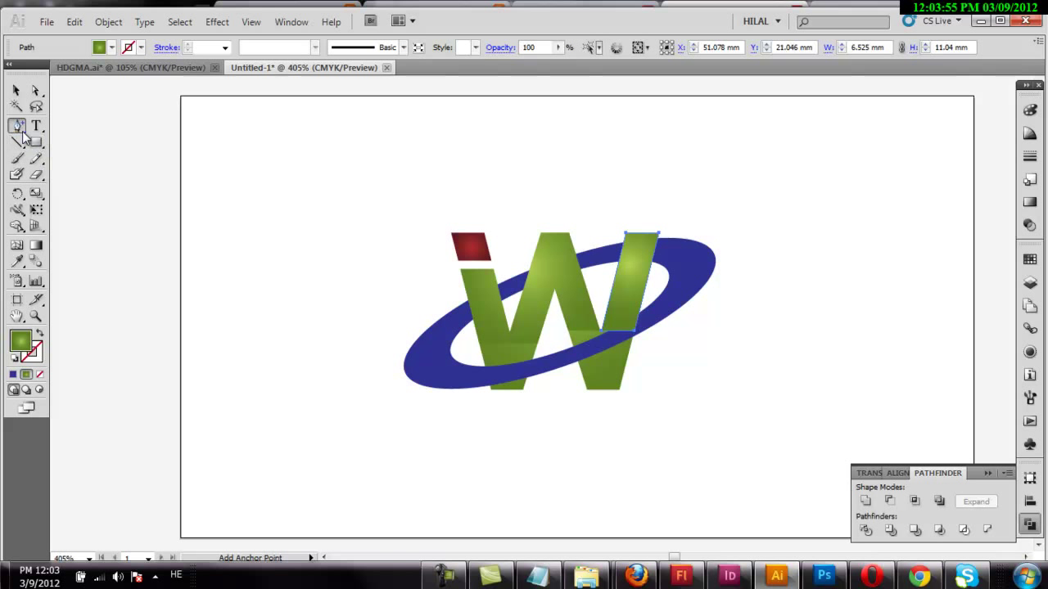
left_click(645, 282)
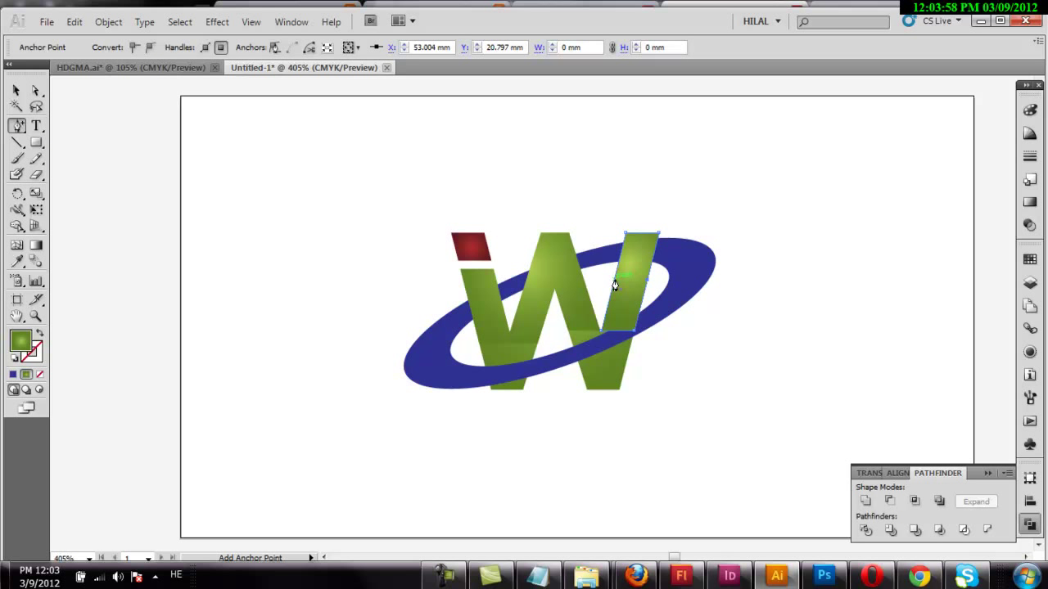
left_click_drag(18, 127, 69, 162)
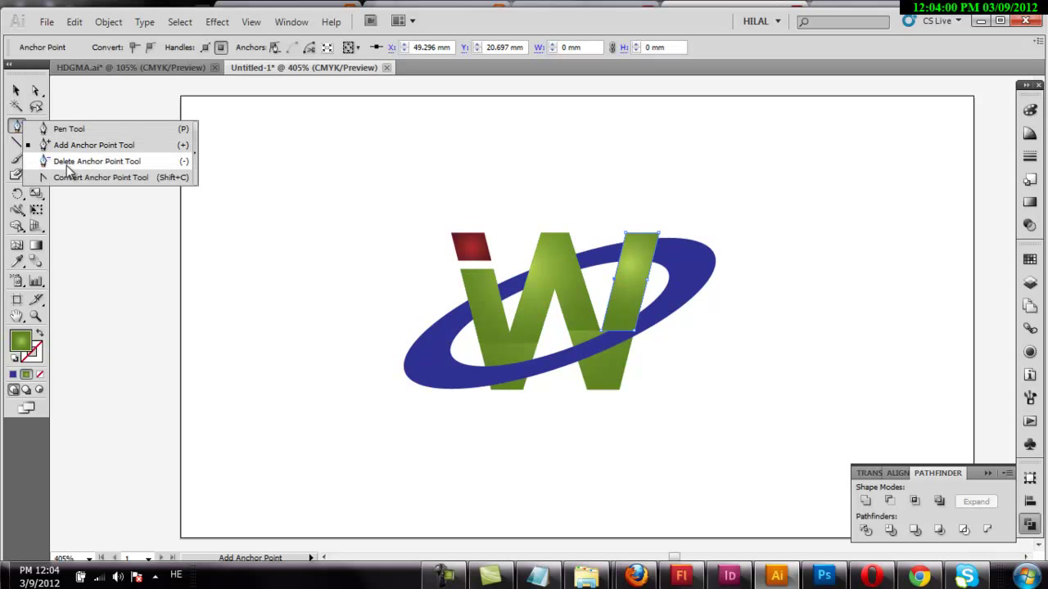
left_click(607, 335)
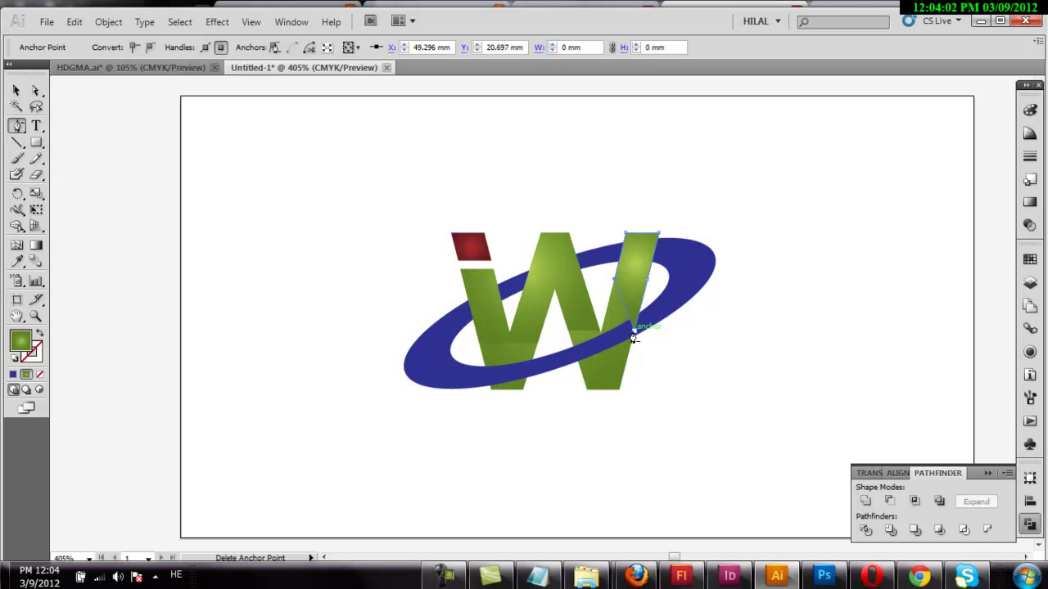
left_click(633, 333)
left_click(16, 90)
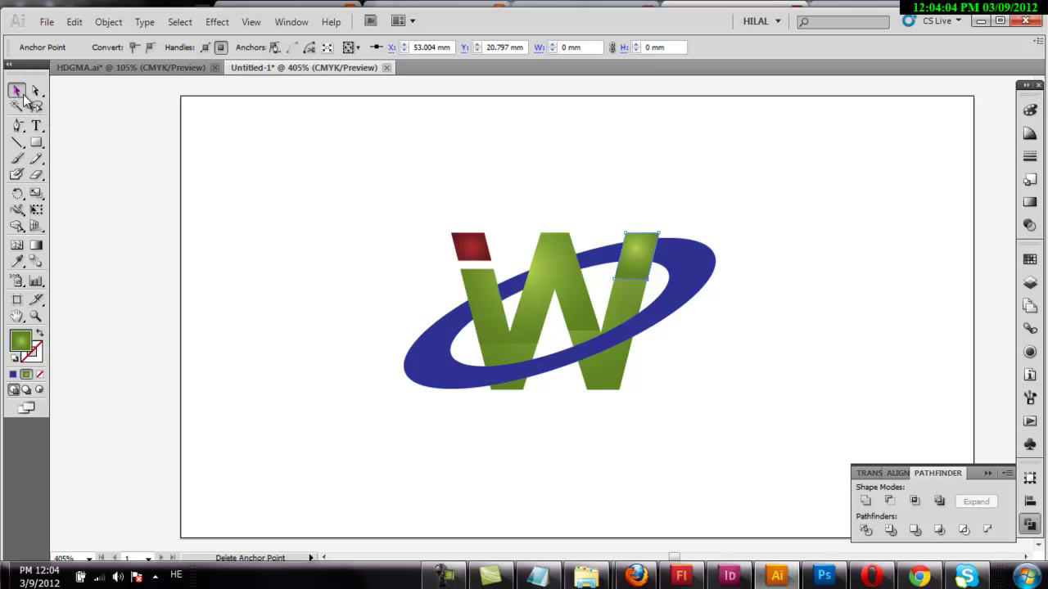
Step: Select all W parts and fill them with the C=50 M=0 Y=100 K=0 green swatch
left_click(562, 264, "shift")
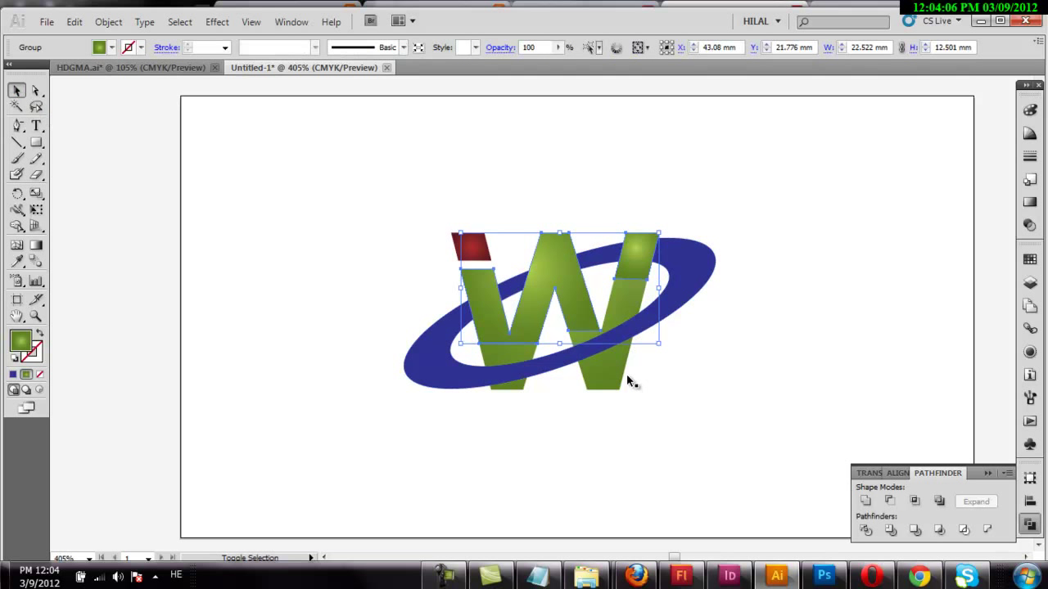
left_click(617, 376, "shift")
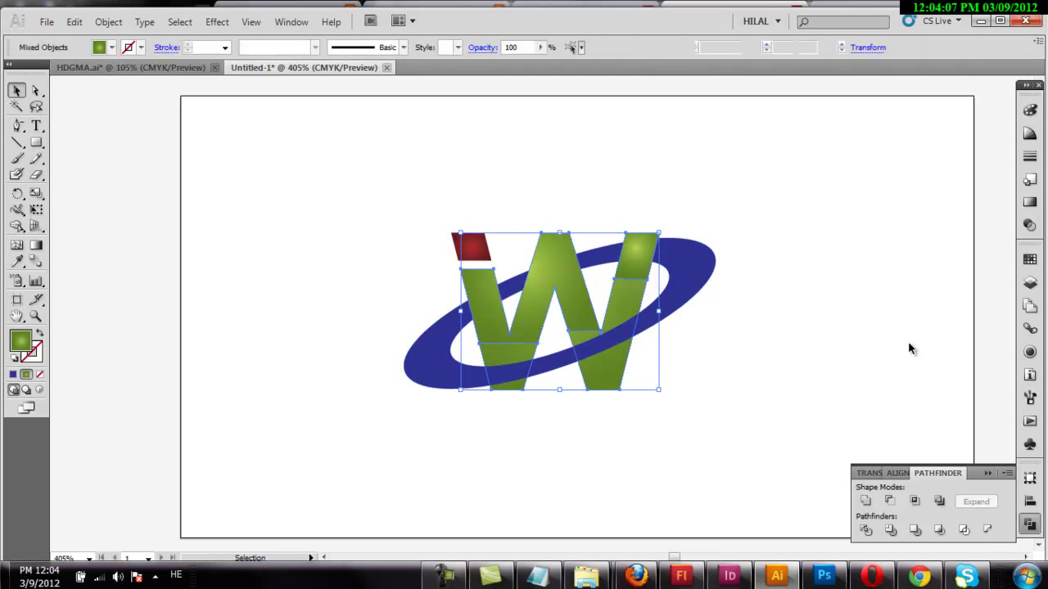
left_click(1030, 111)
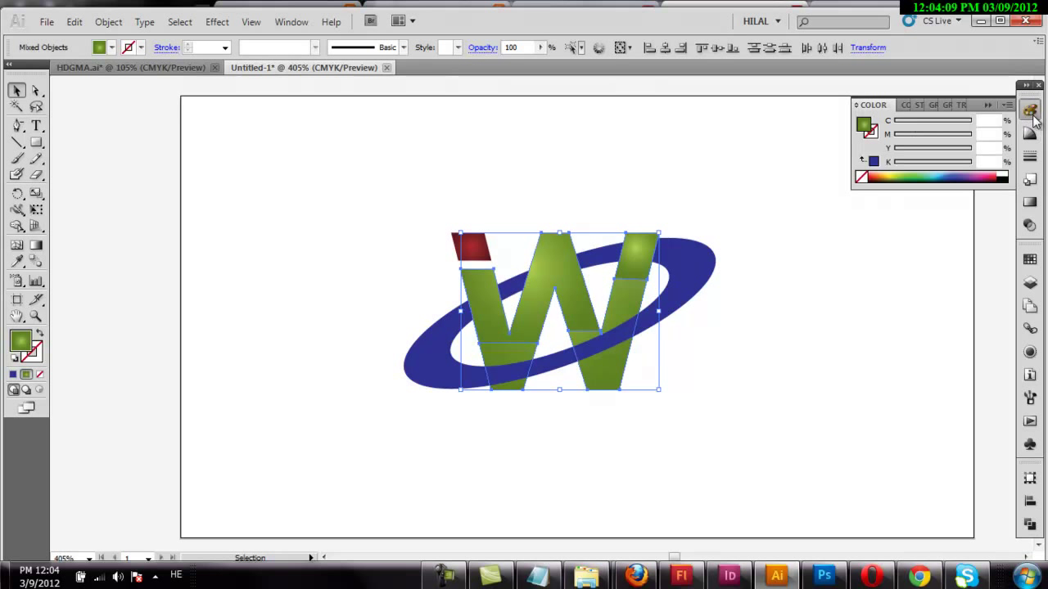
left_click(1030, 260)
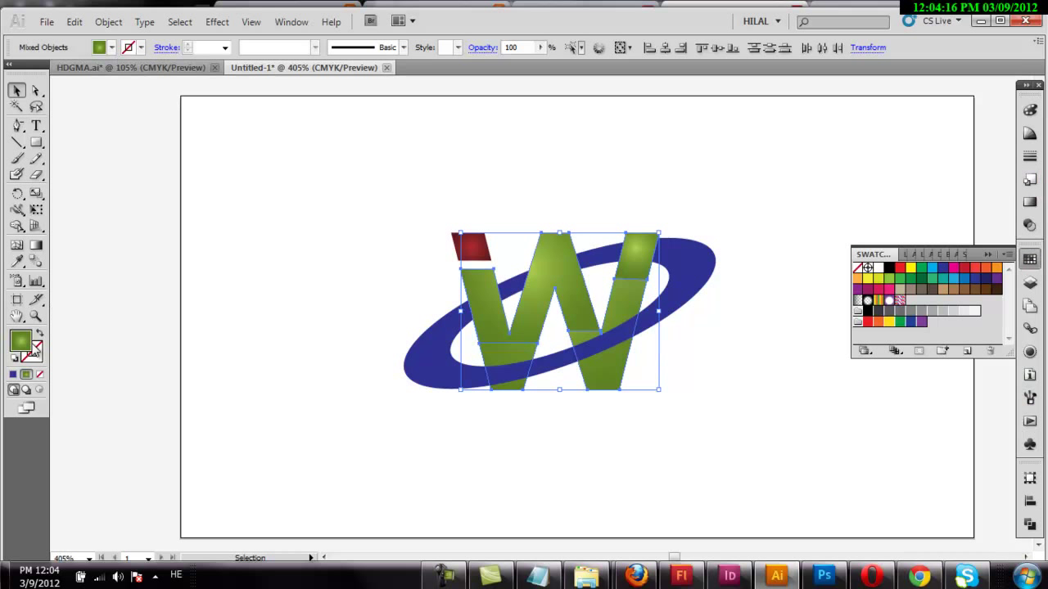
left_click(16, 260)
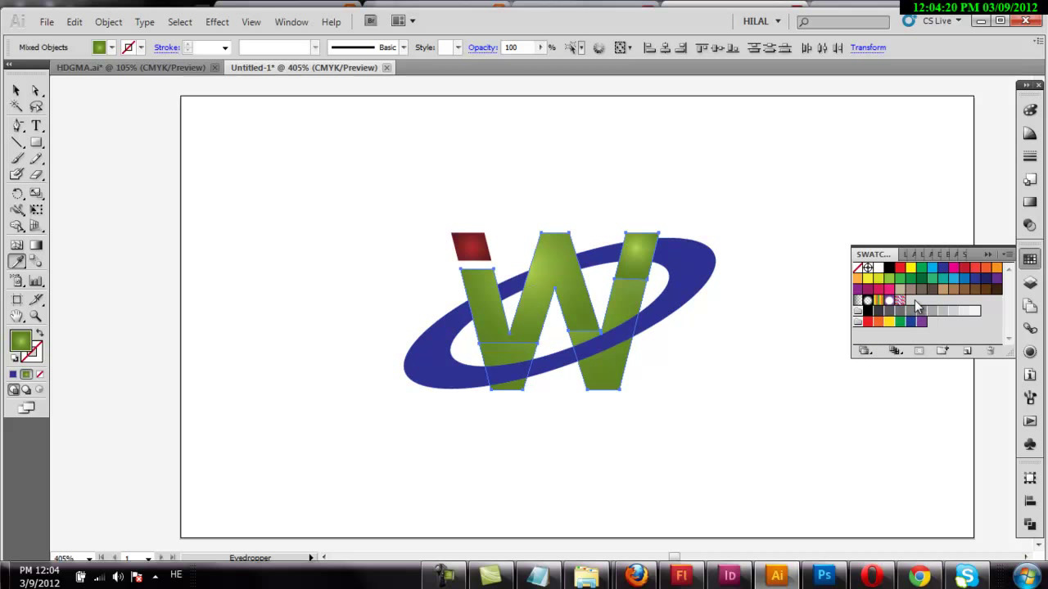
left_click(889, 280)
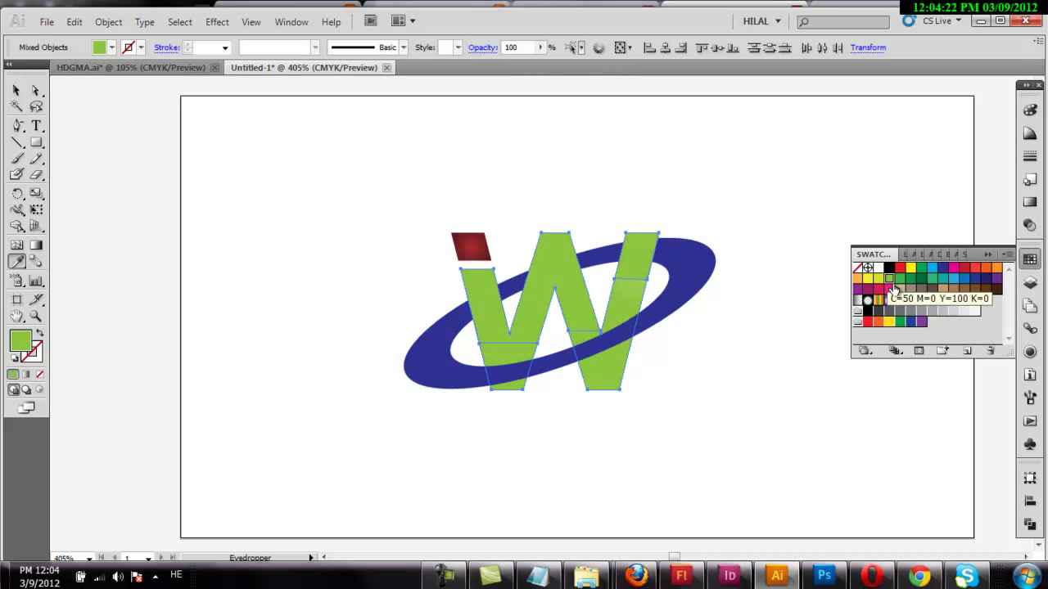
left_click(895, 352)
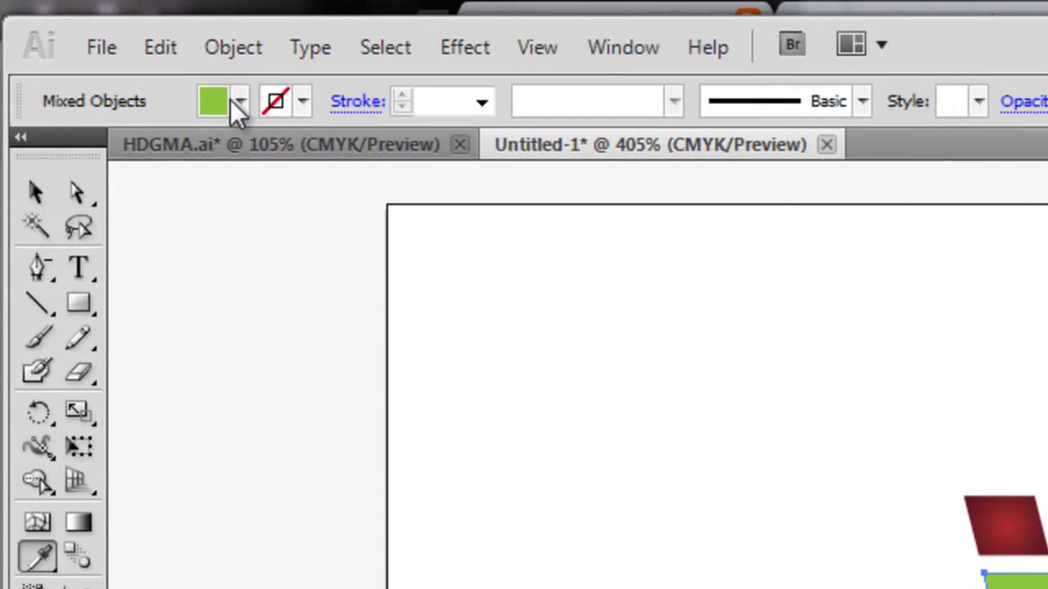
Step: Open the Beverages swatch library and fill the ring dark maroon from it
left_click(240, 101)
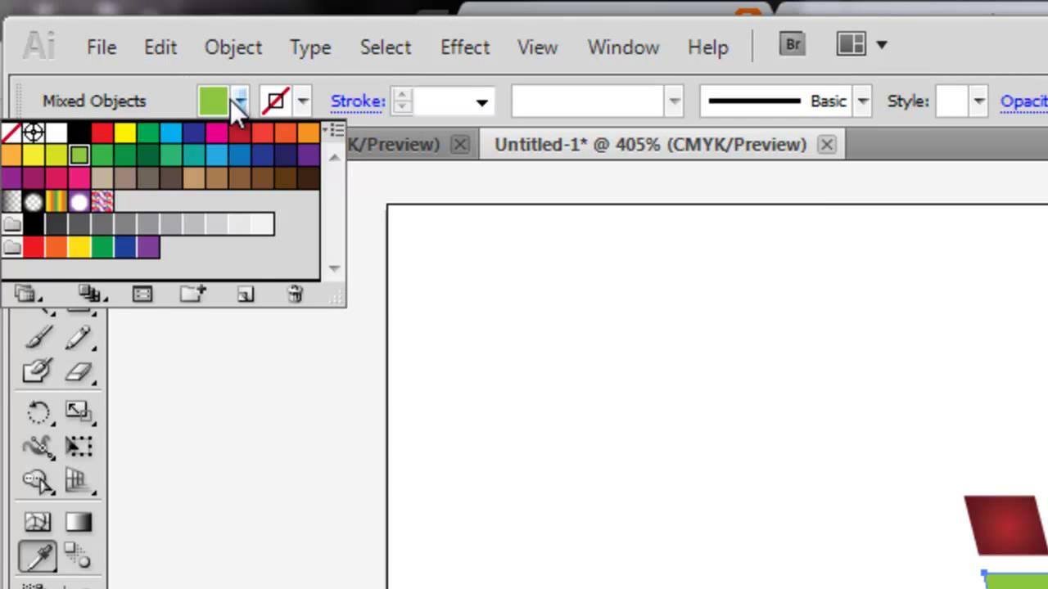
left_click(40, 299)
mouse_move(93, 433)
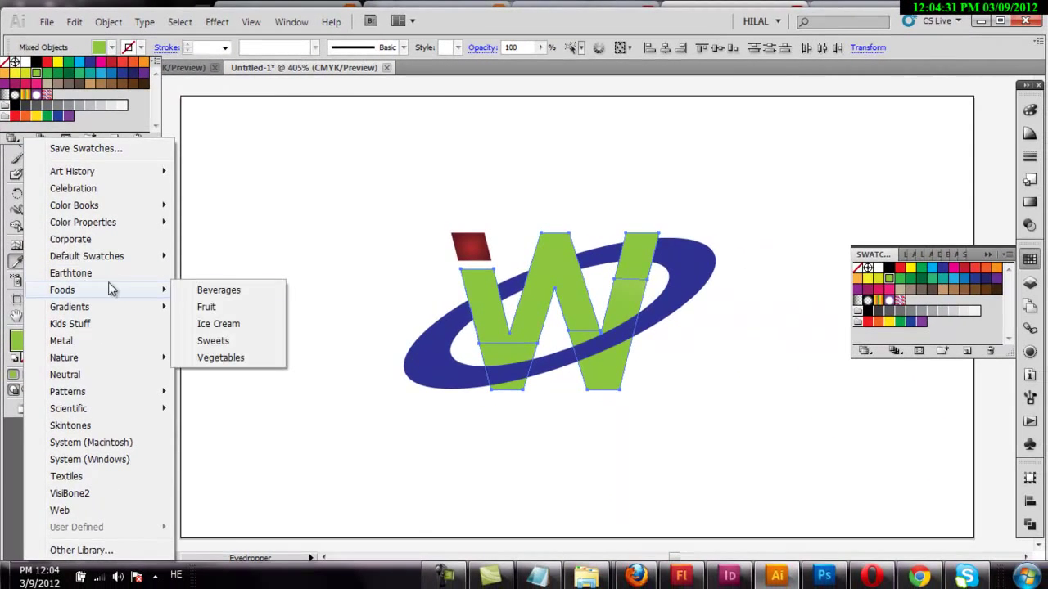
left_click(215, 290)
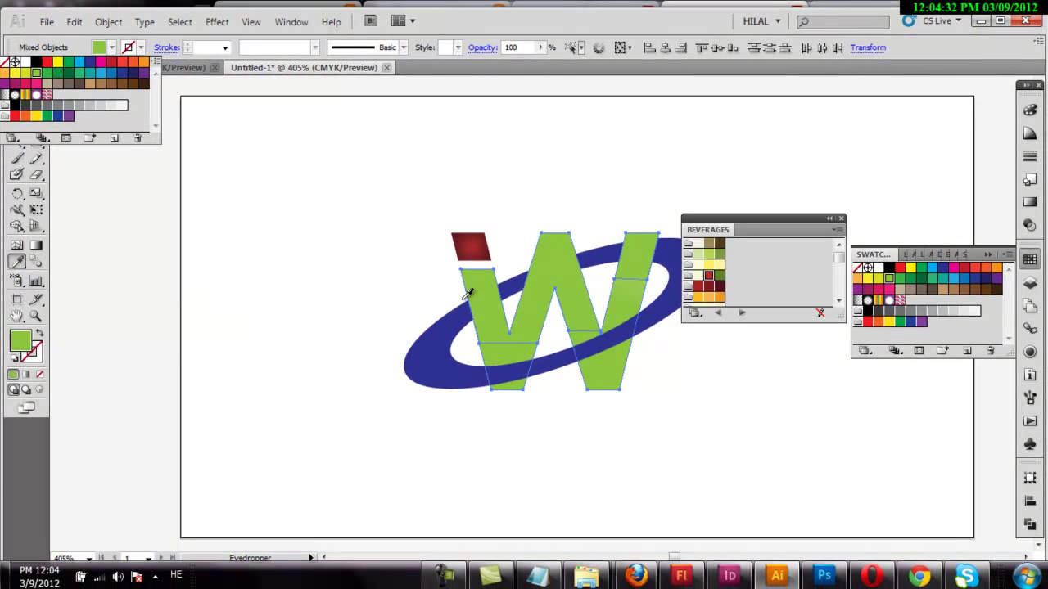
left_click(711, 256)
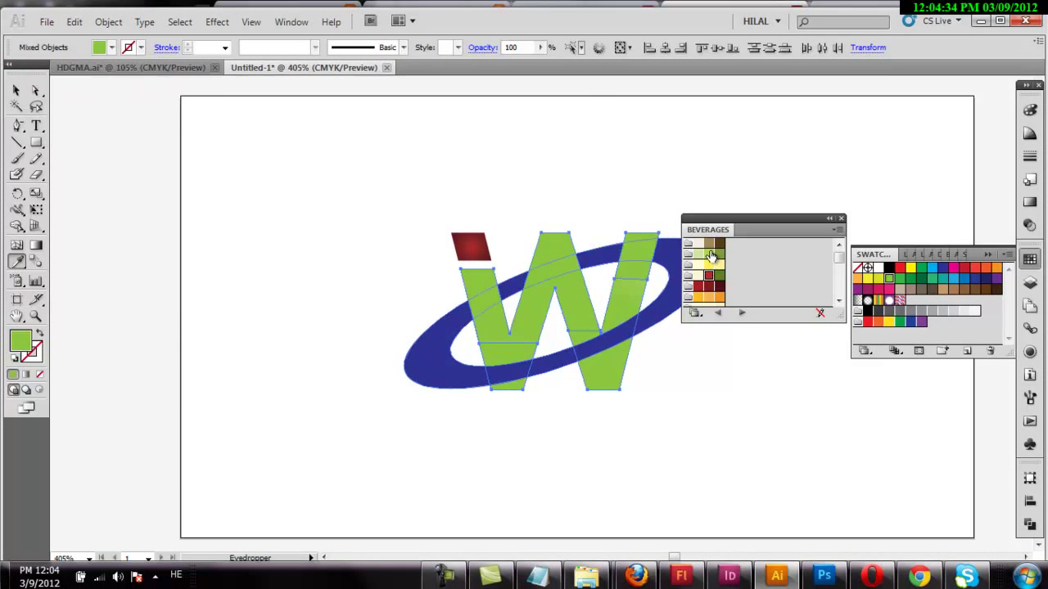
left_click(16, 92)
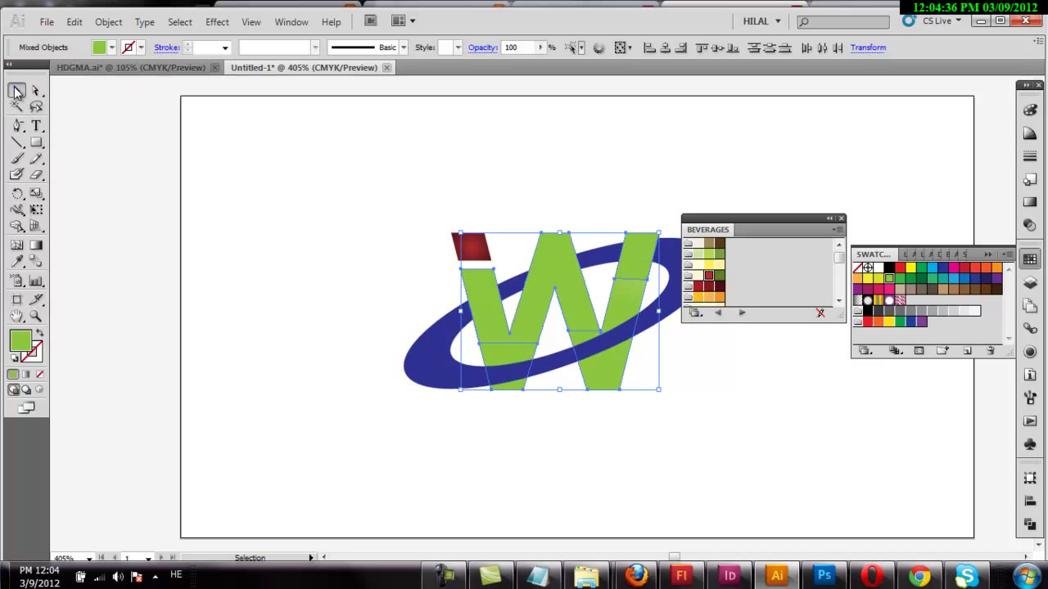
left_click(213, 188)
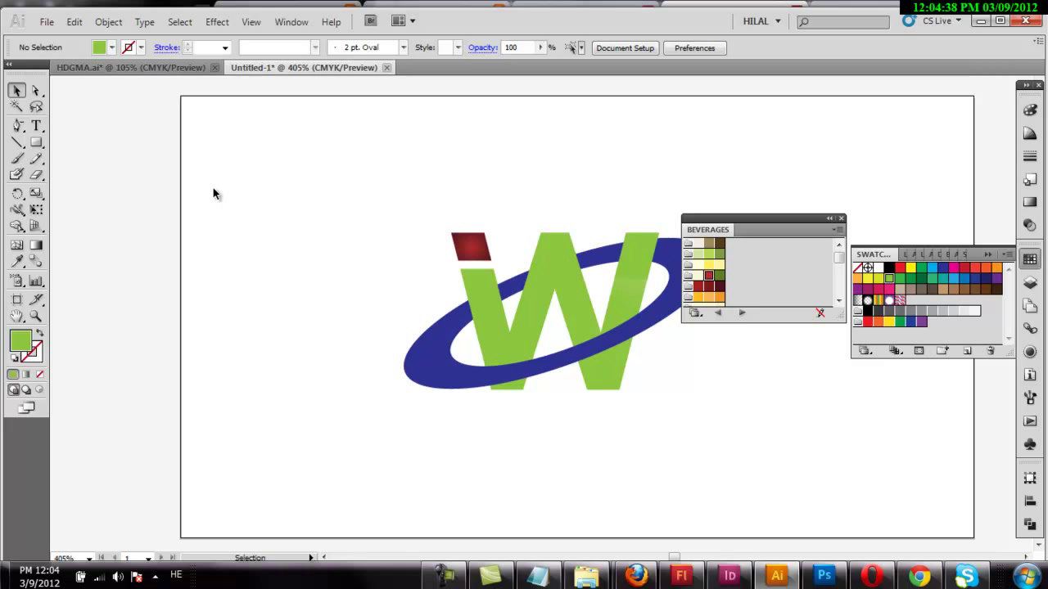
left_click(663, 318)
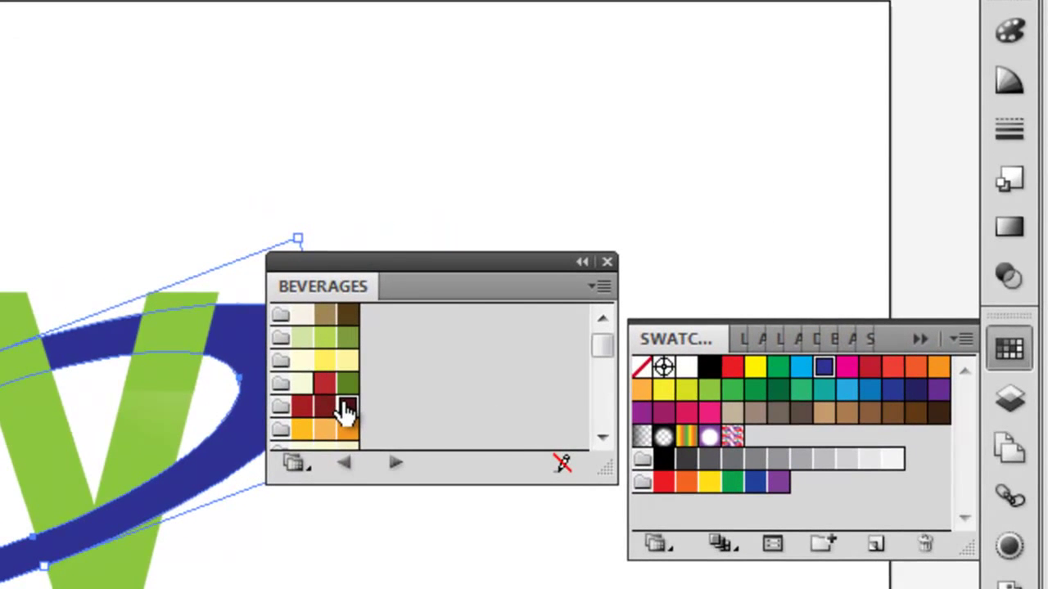
left_click(719, 286)
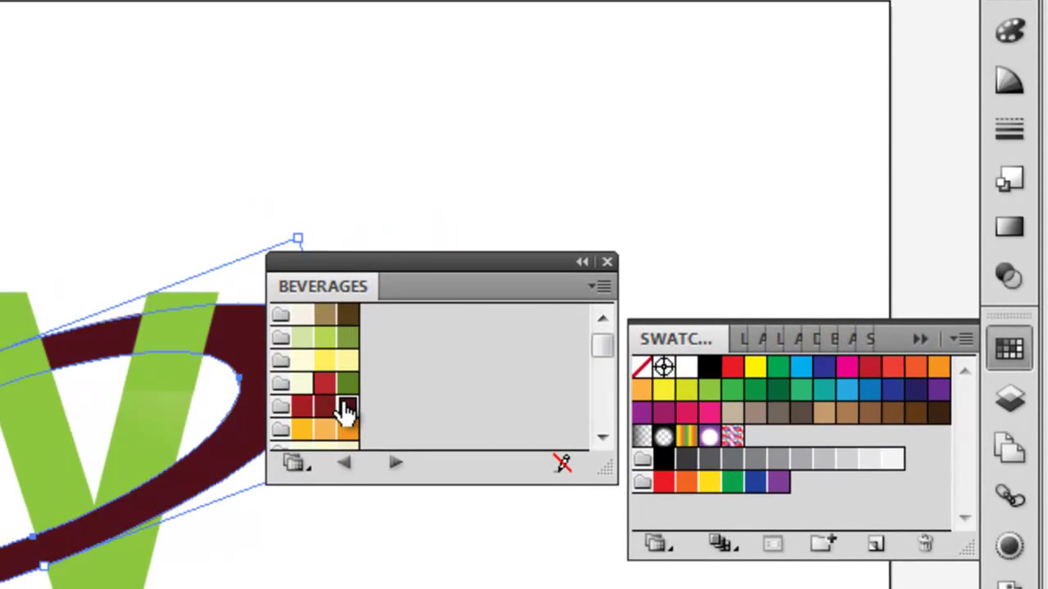
left_click(368, 572)
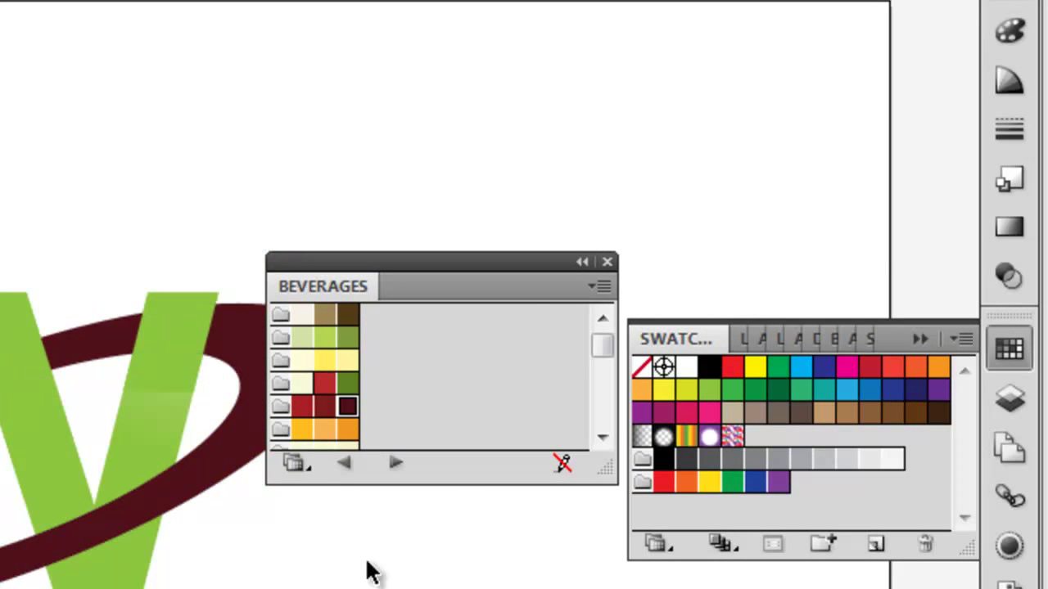
Step: Close the Beverages library and eyedrop the ring's maroon onto the small accent above the W
left_click_drag(492, 275, 600, 117)
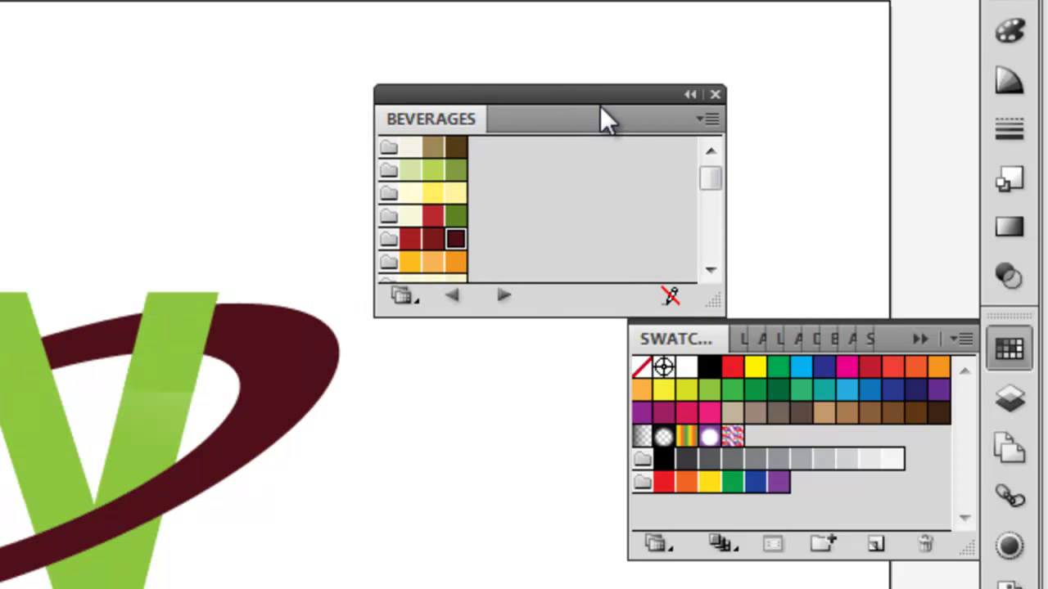
left_click(715, 95)
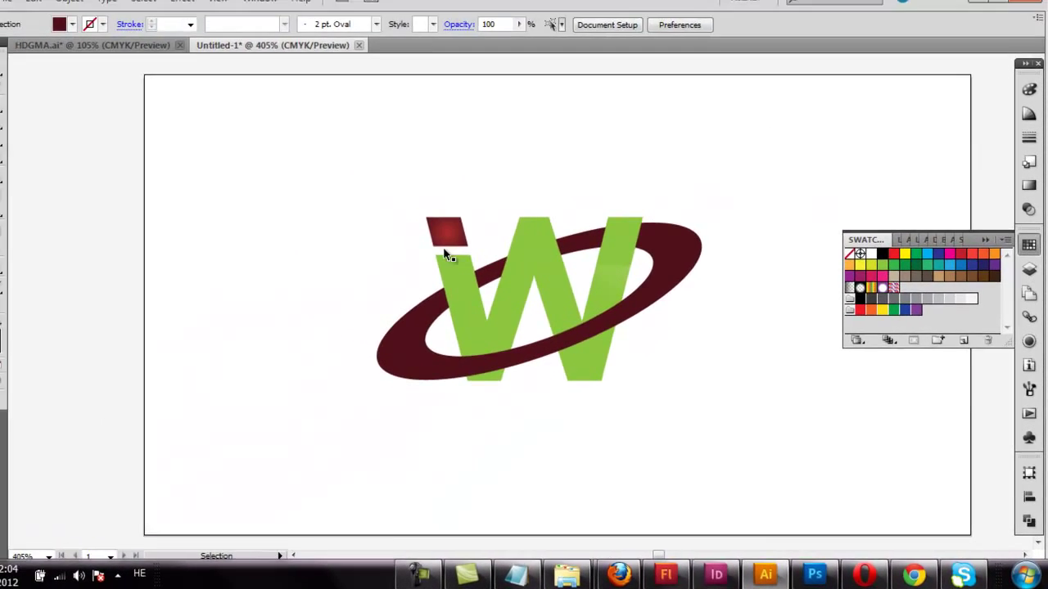
left_click(471, 245)
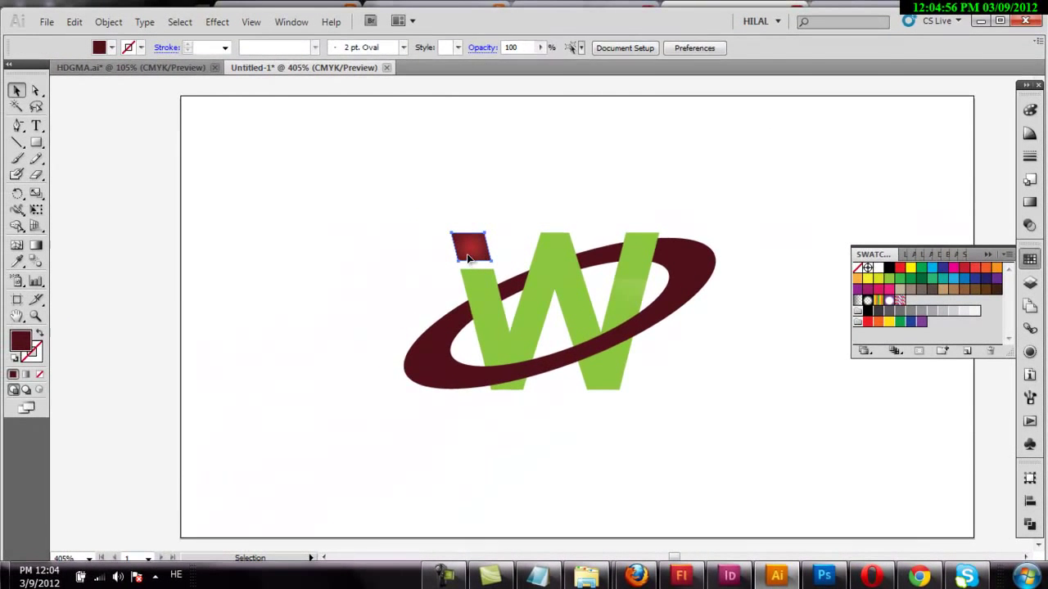
left_click(16, 261)
left_click(638, 291)
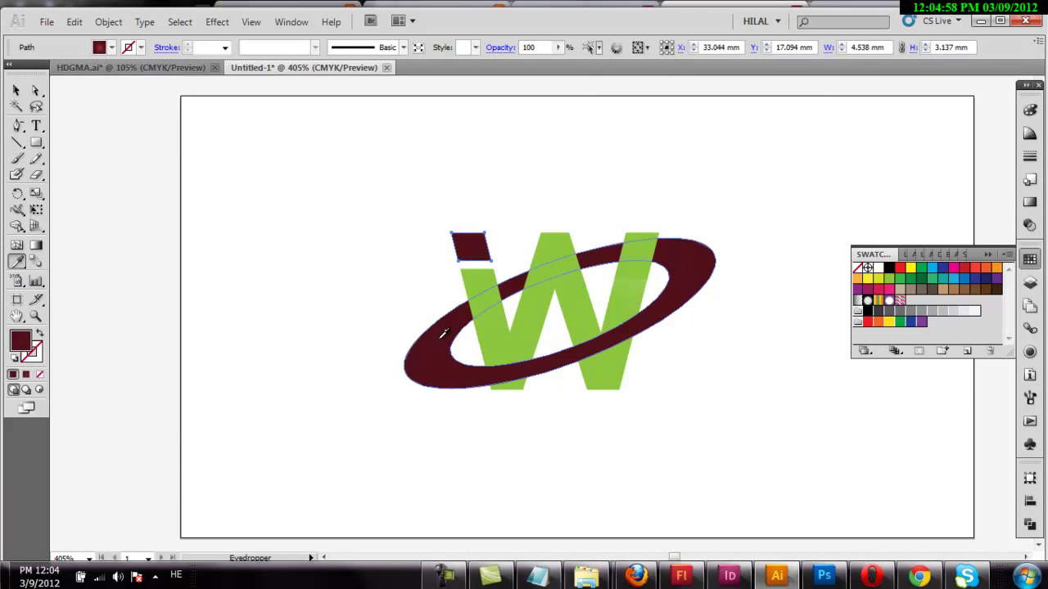
left_click(17, 90)
left_click(189, 123)
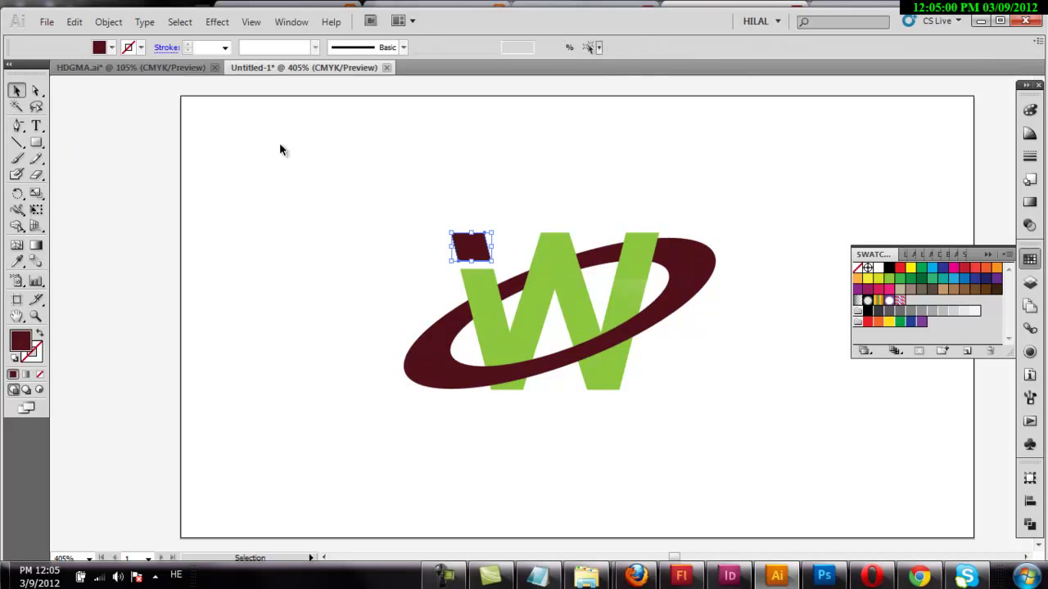
Step: Duplicate the maroon ring, rotate the copy about 7.7°, nudge it below, and set 28% opacity
left_click_drag(685, 270, 694, 271)
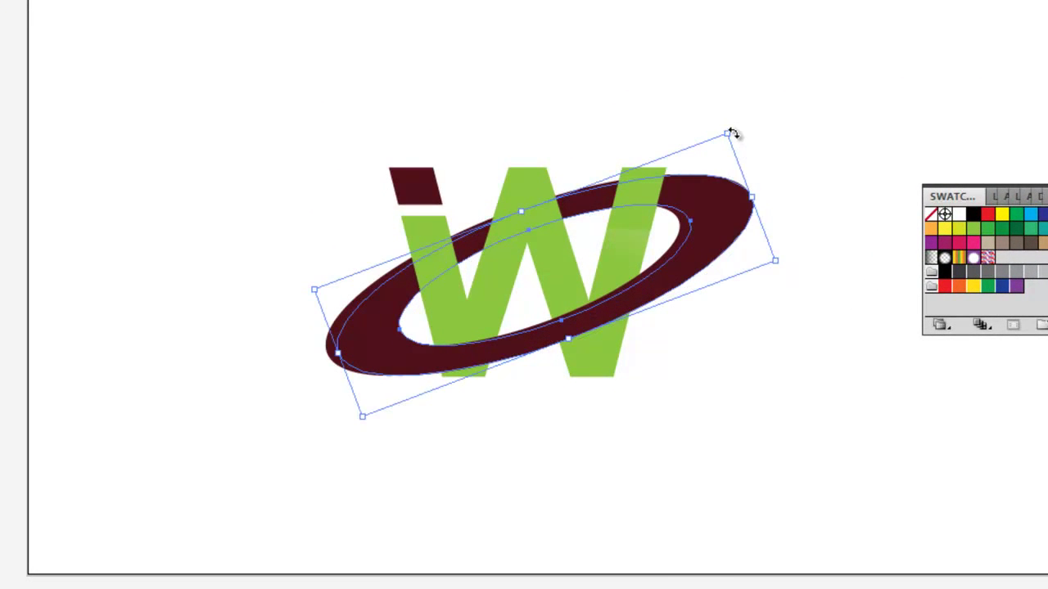
left_click_drag(731, 134, 740, 130)
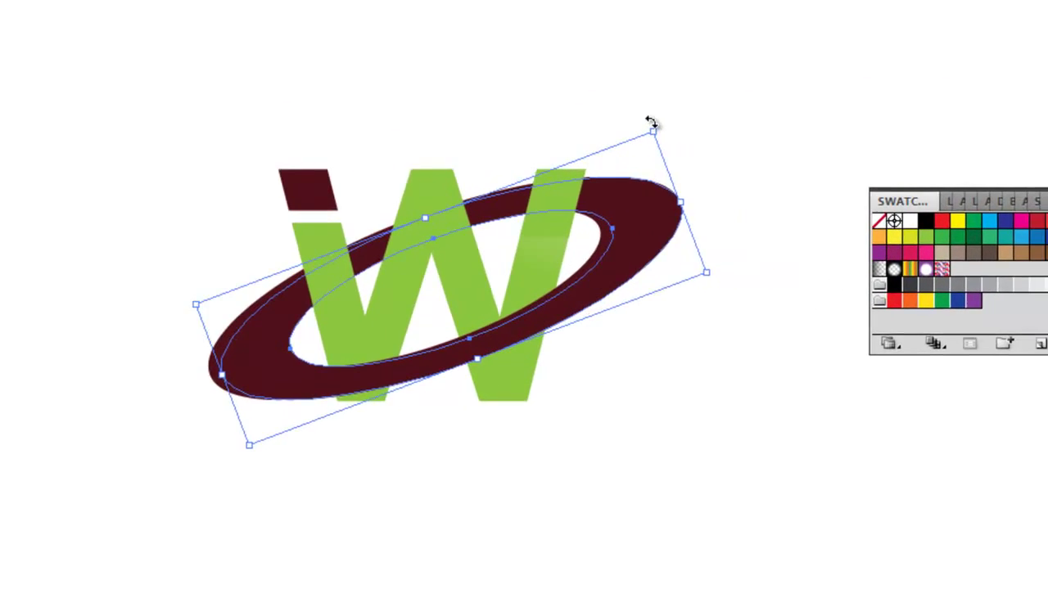
left_click_drag(371, 115, 754, 222)
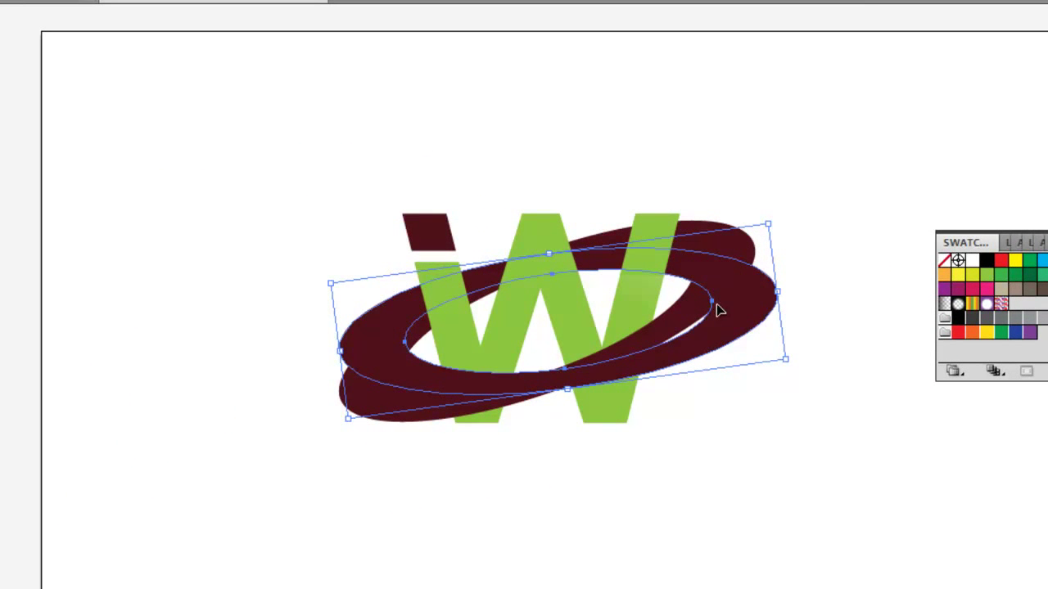
key("Down")
key("Down")
key("Down")
key("Down")
key("Down")
key("Down")
key("Down")
key("Down")
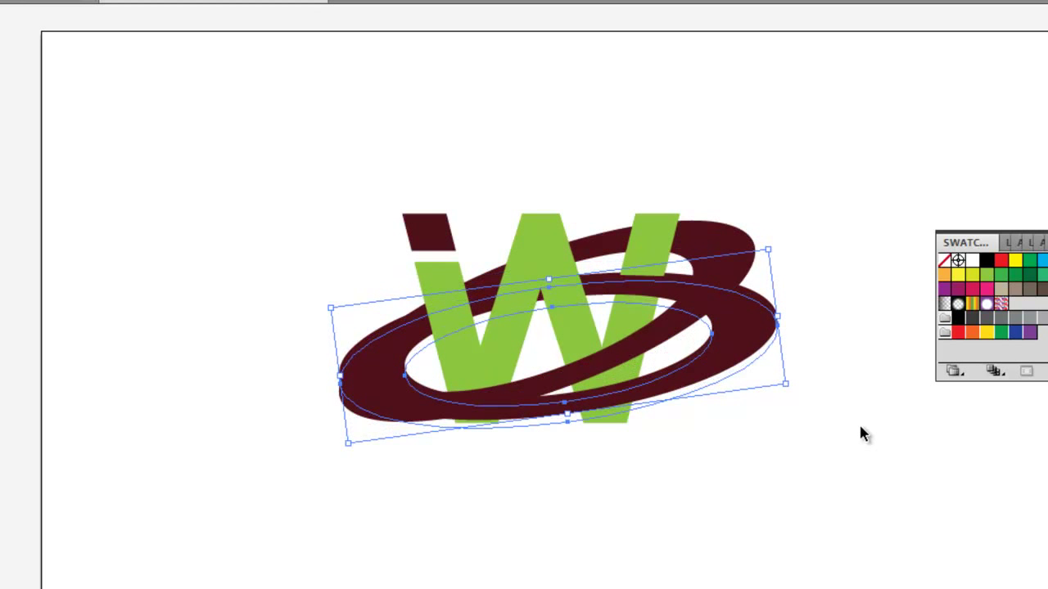
key("Down")
key("Down")
key("Down")
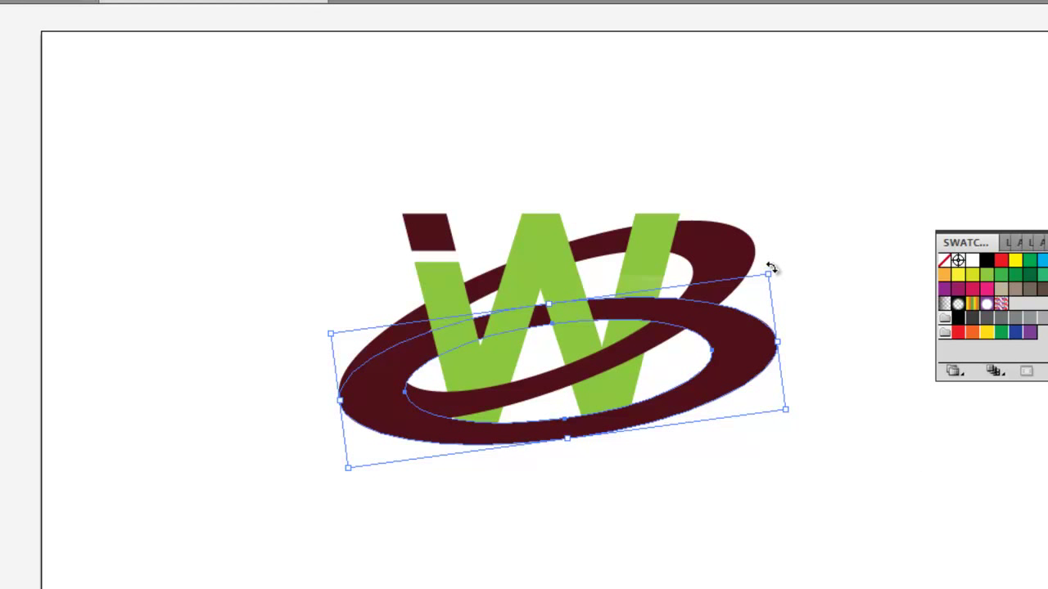
left_click_drag(771, 267, 768, 280)
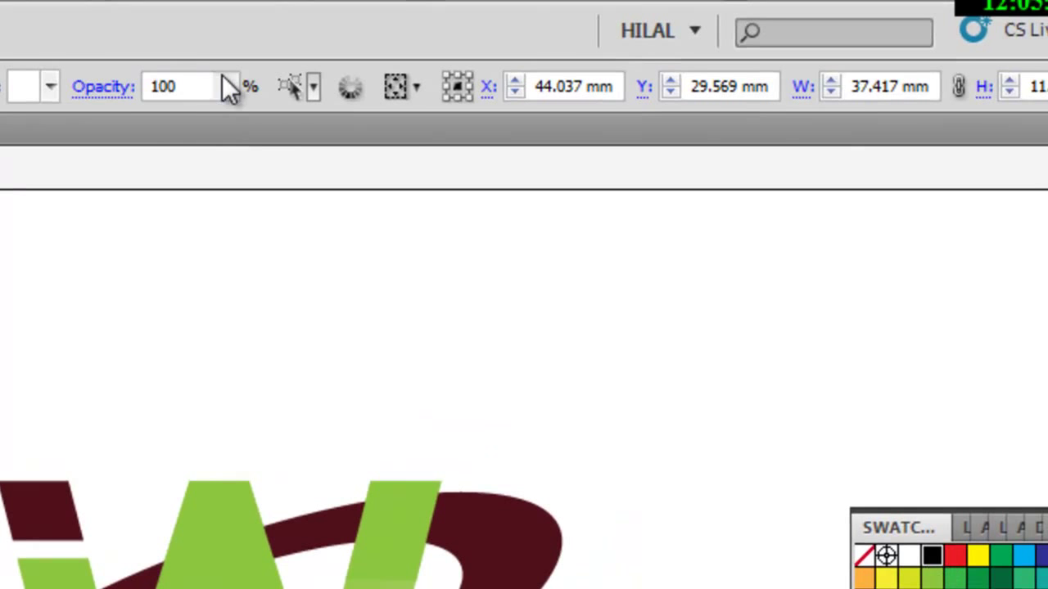
left_click(225, 86)
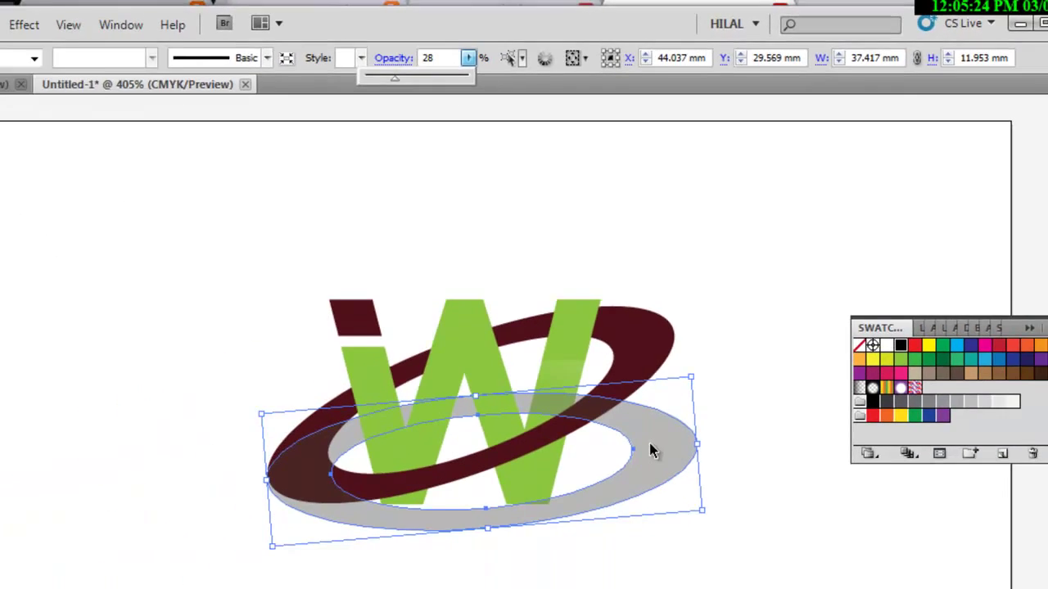
Step: Send the grey ellipse behind all the other artwork
right_click(698, 347)
mouse_move(740, 475)
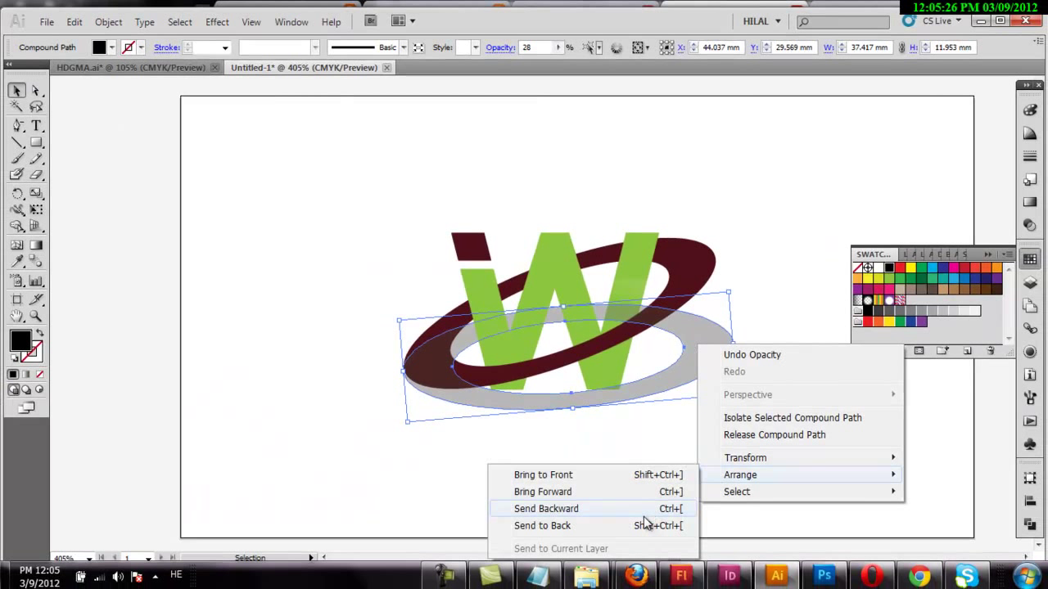
left_click(643, 527)
left_click(651, 500)
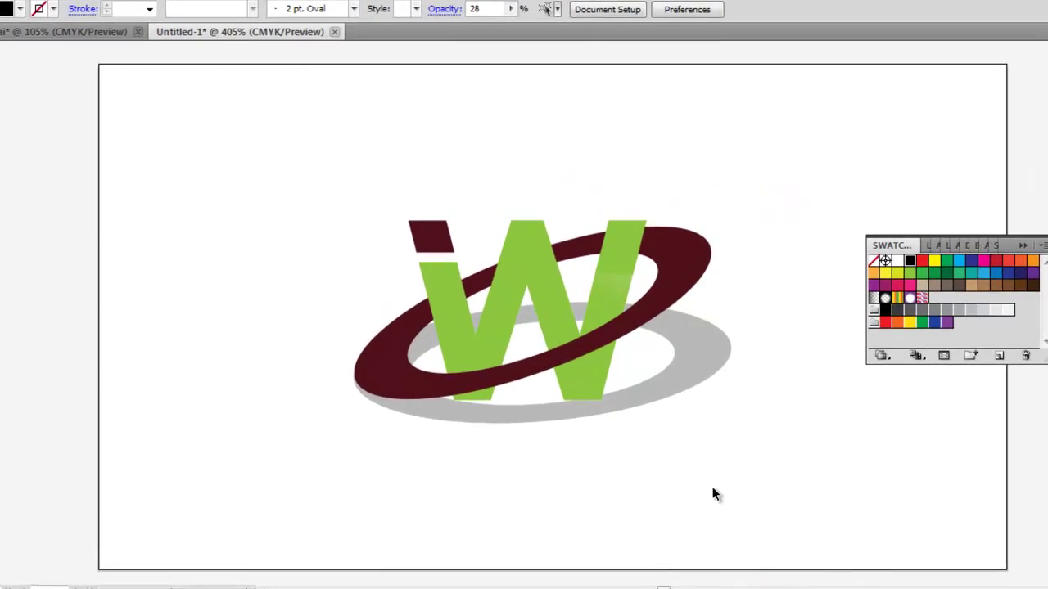
Step: Squash the grey ellipse flatter, rotate it more level, and nudge it slightly up
left_click(709, 344)
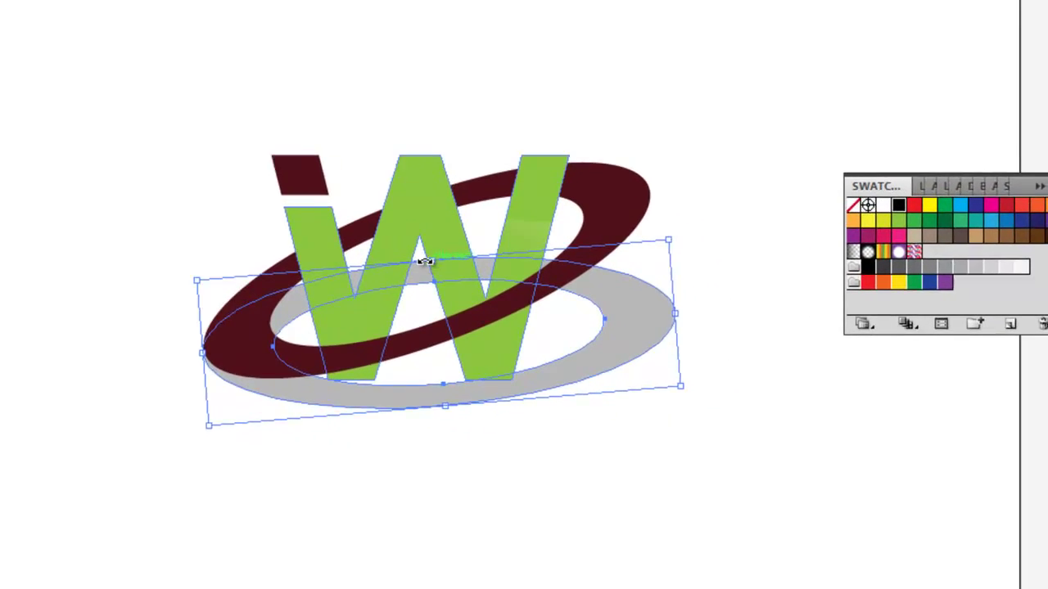
left_click_drag(424, 260, 421, 306)
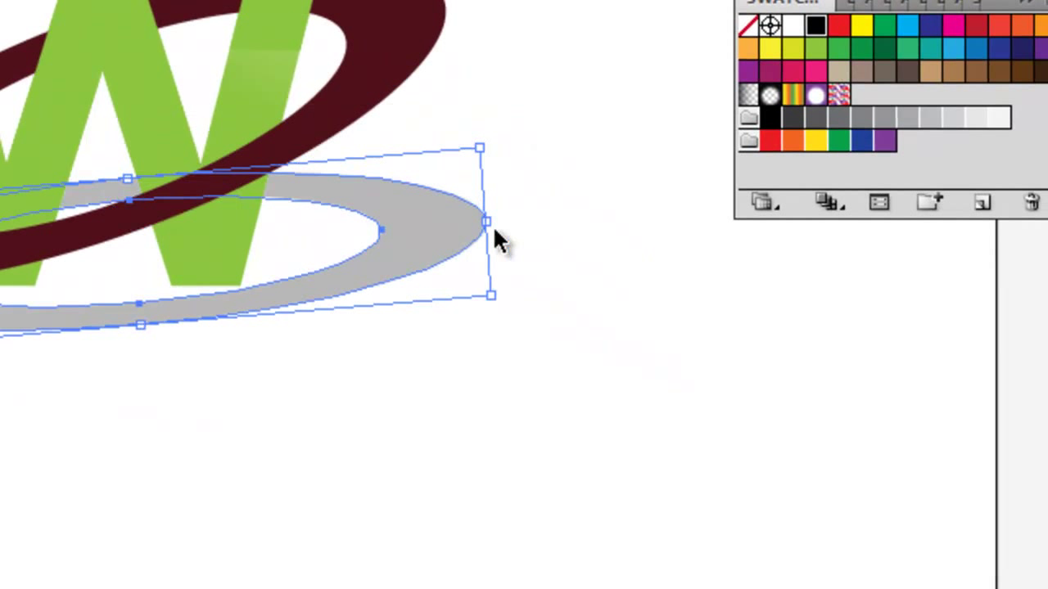
left_click(598, 171)
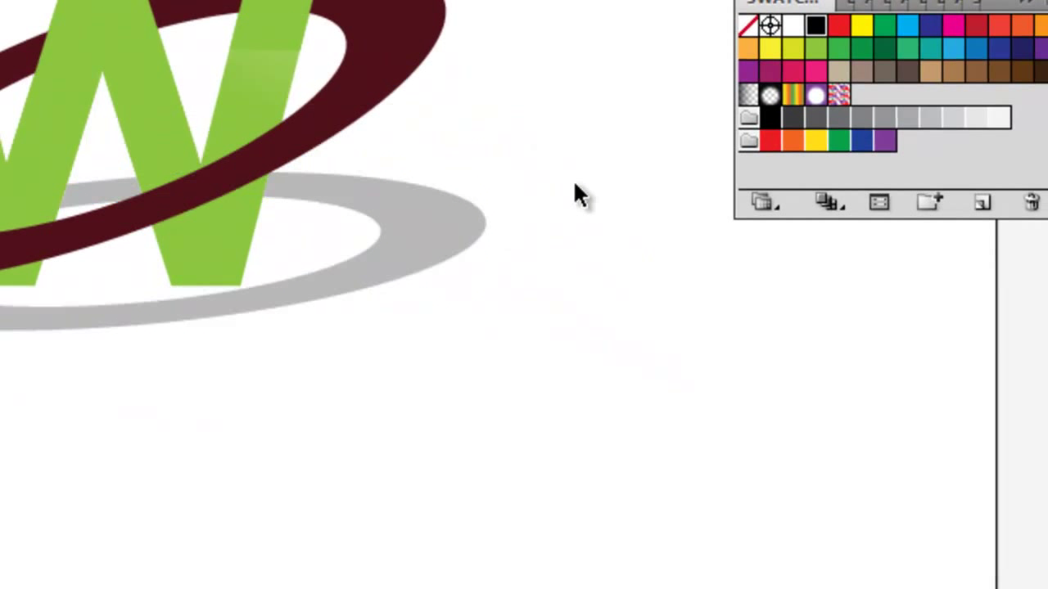
left_click(438, 217)
left_click_drag(489, 141, 491, 146)
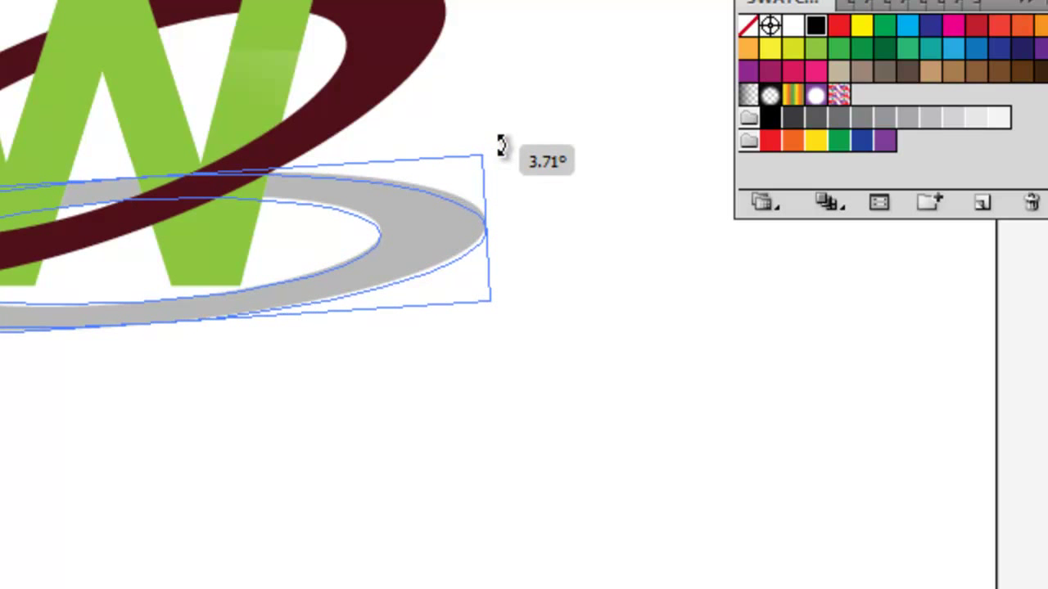
left_click(554, 122)
left_click(430, 239)
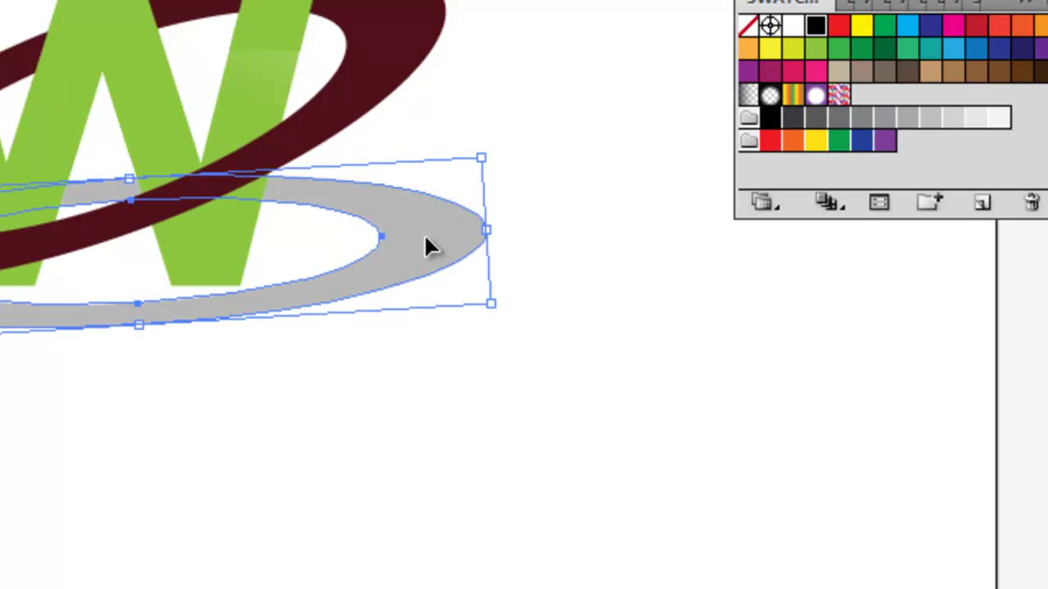
key("Up")
key("Up")
key("Up")
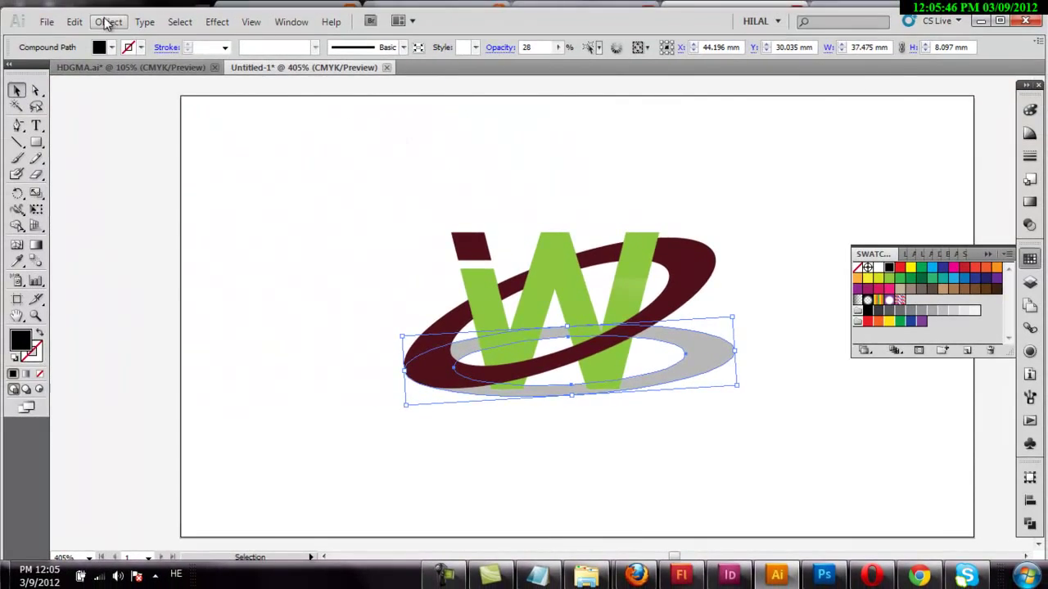
Step: Apply a 4.9-pixel Gaussian Blur to the grey ellipse
left_click(107, 23)
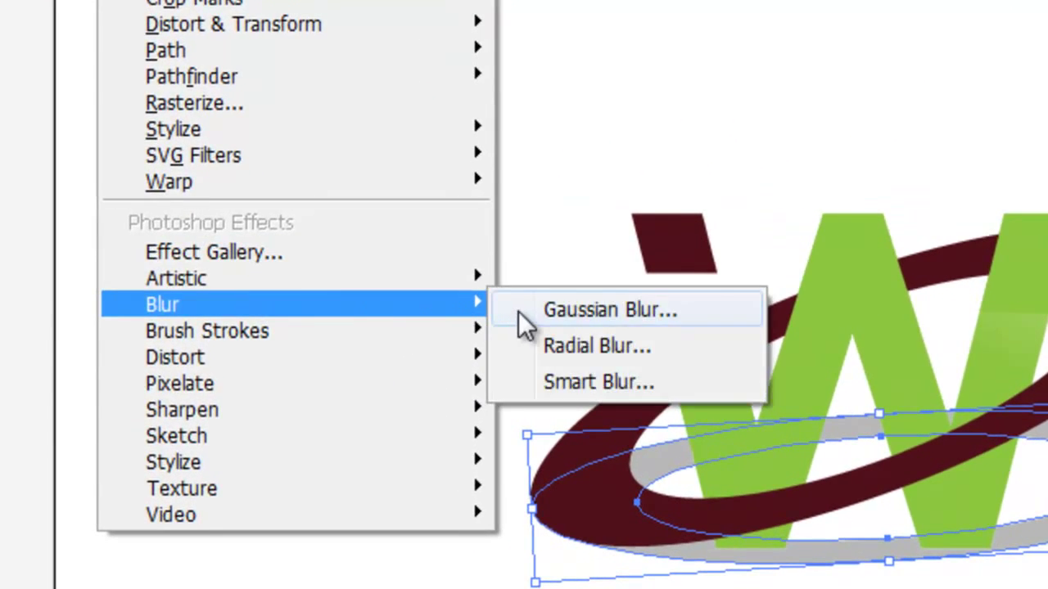
left_click(407, 282)
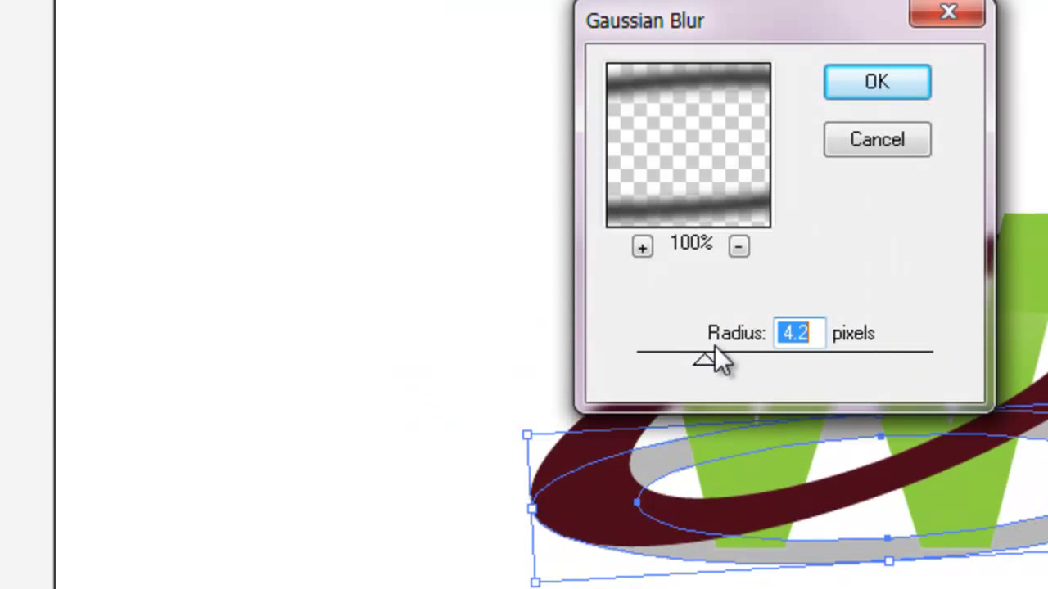
left_click_drag(714, 347, 717, 356)
left_click(874, 85)
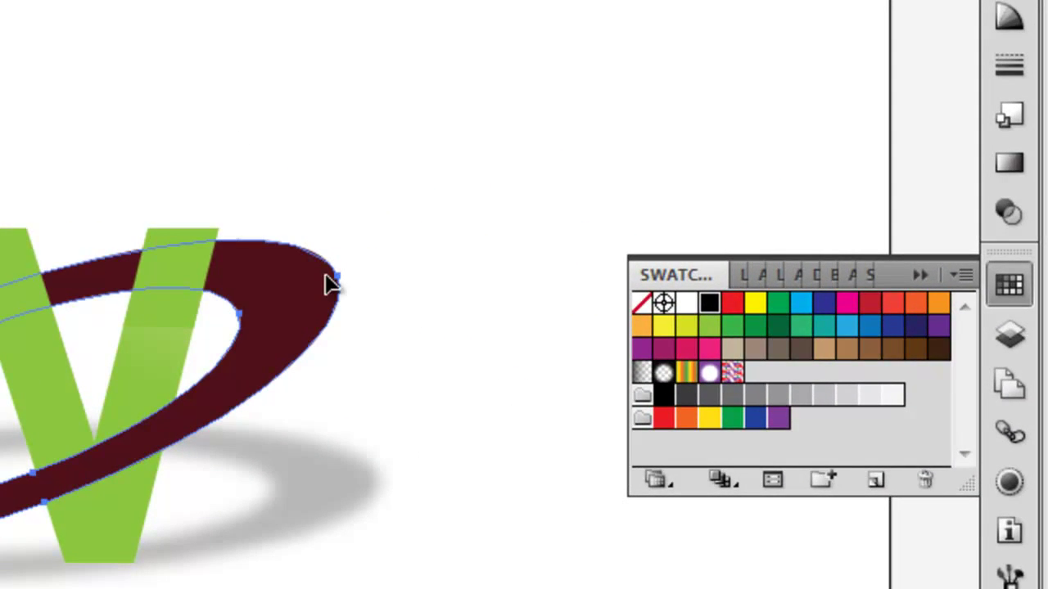
left_click(325, 277)
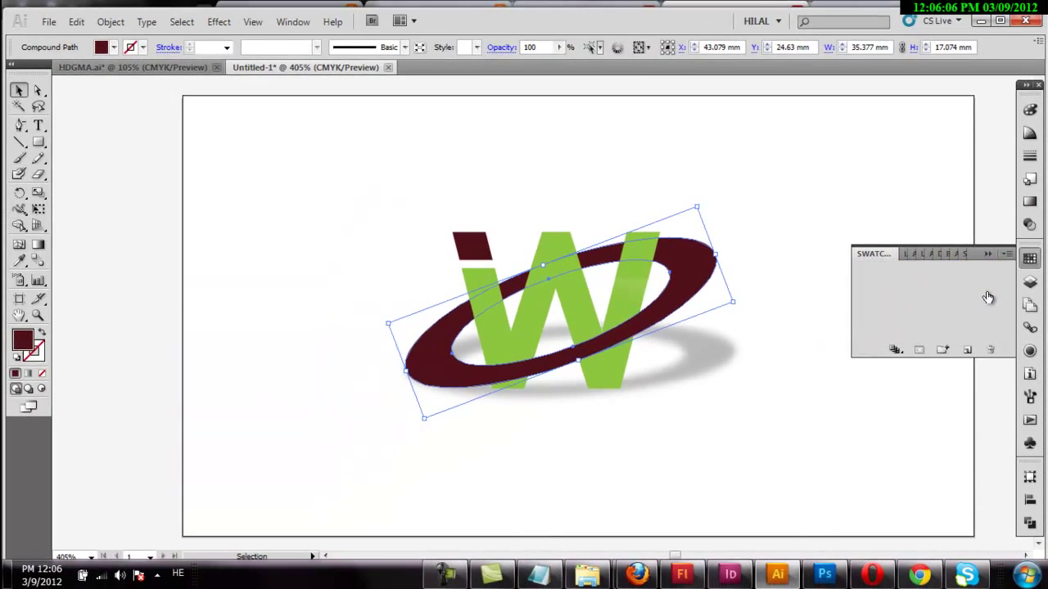
left_click(985, 288)
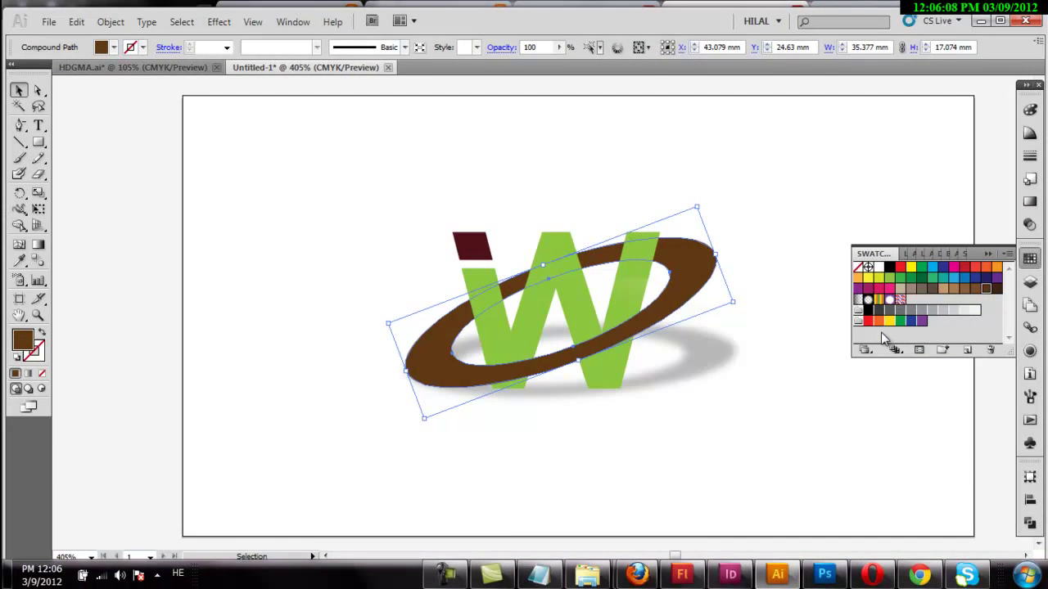
key("ctrl+z")
left_click(972, 66)
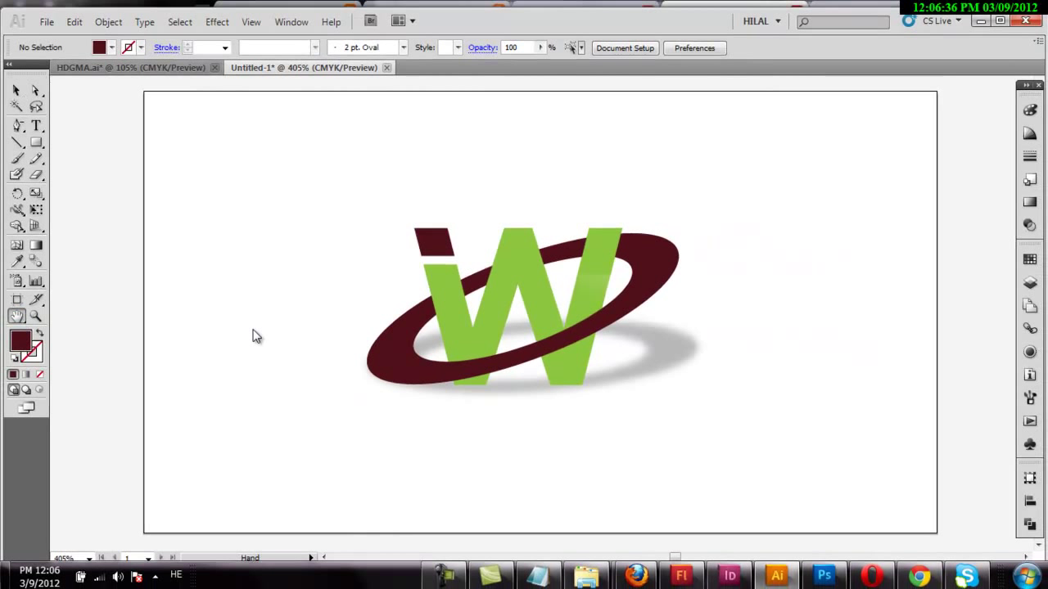
left_click(445, 578)
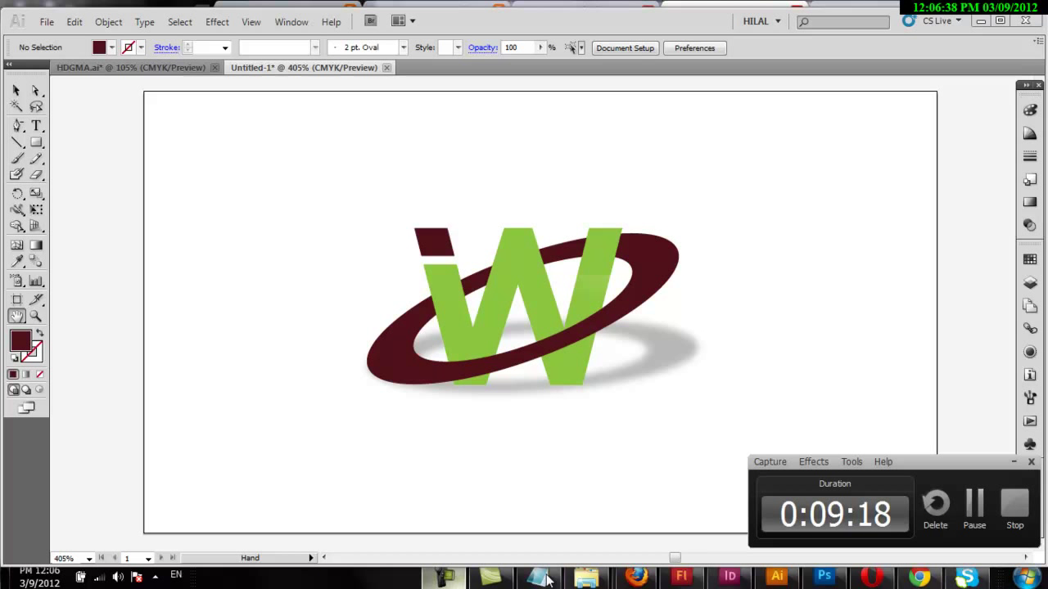